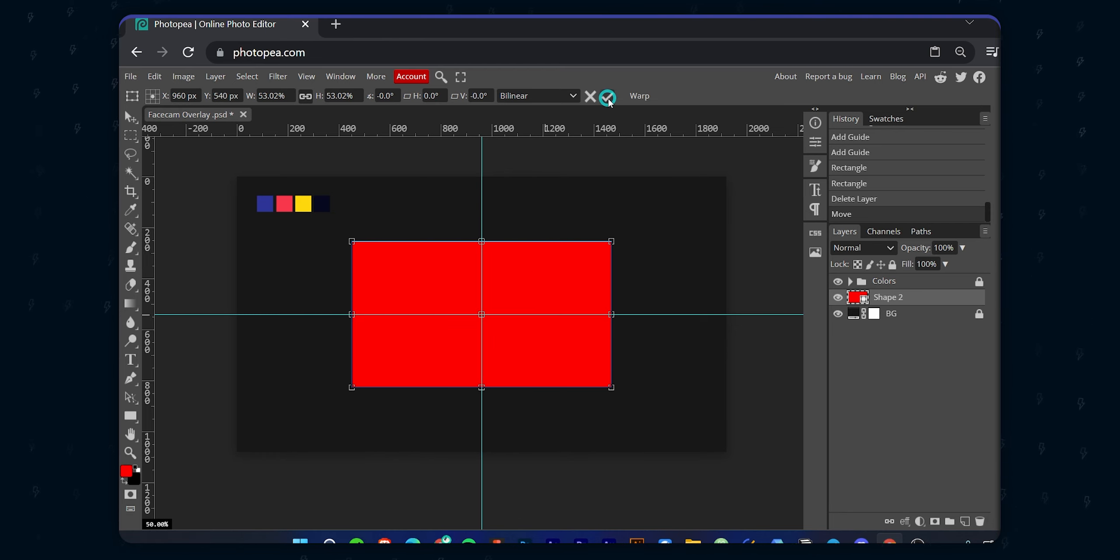
# - Nudge the red rectangle up 37 px from the canvas centre
pyautogui.hotkey('shift', 'Up')
pyautogui.hotkey('shift', 'Up')
pyautogui.hotkey('shift', 'Up')
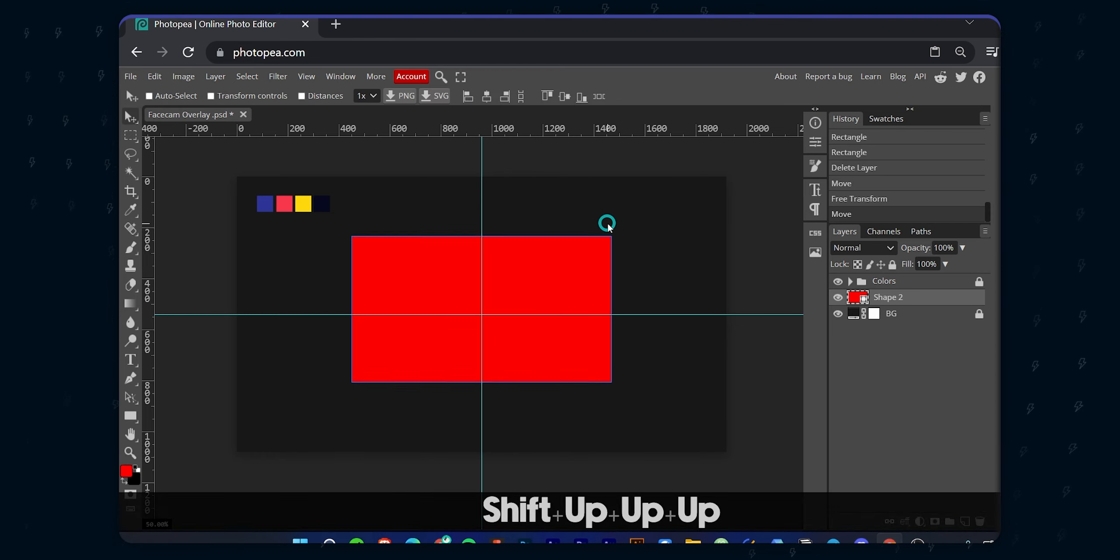
pyautogui.hotkey('shift', 'Up')
pyautogui.press('Down')
pyautogui.press('Down')
pyautogui.press('Down')
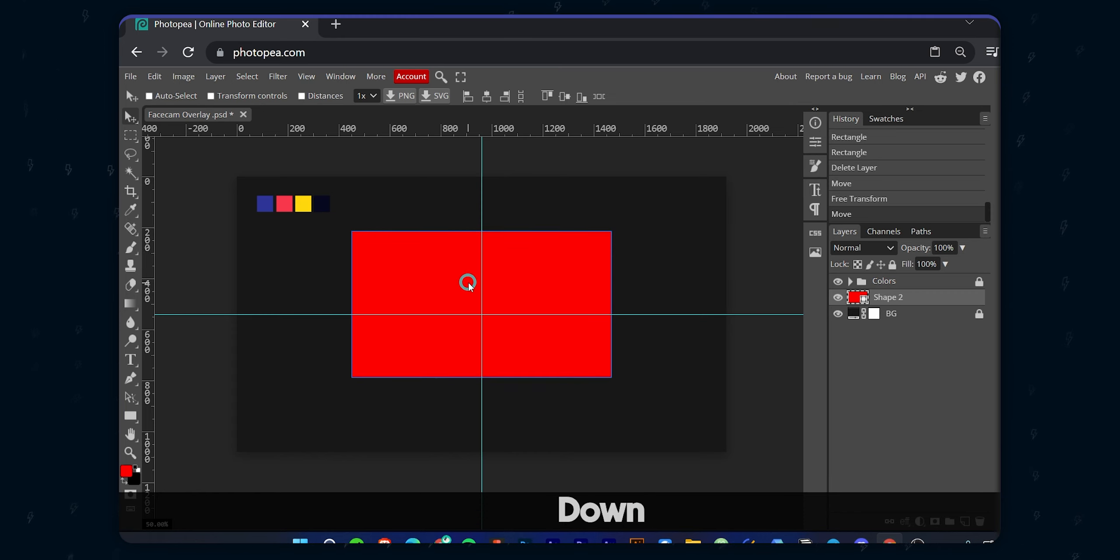
# - Change the red rectangle's fill to dark navy 191d2f
pyautogui.scroll(1, 482, 347)
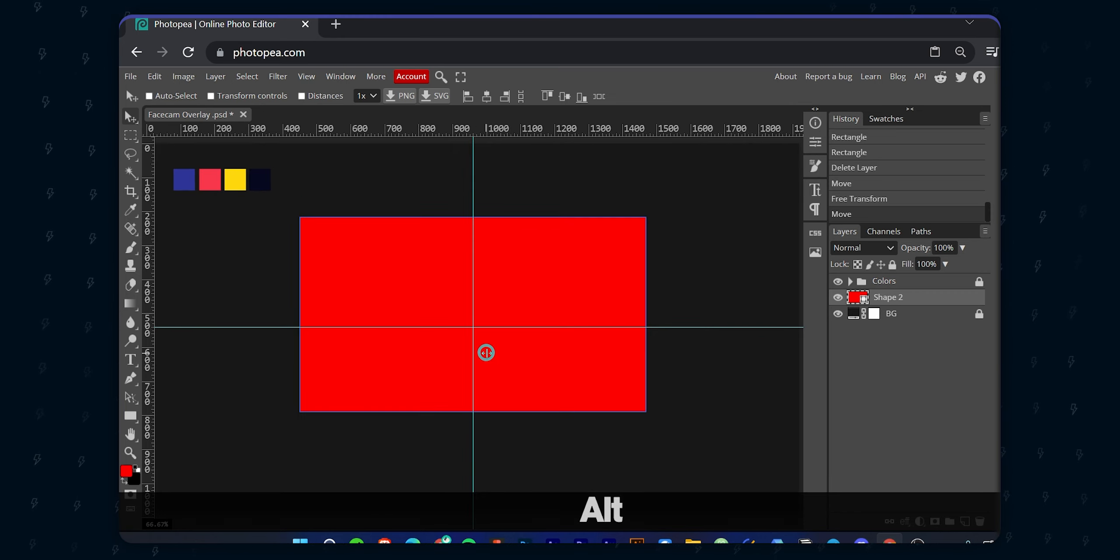
pyautogui.moveTo(465, 382); pyautogui.dragTo(486, 363)
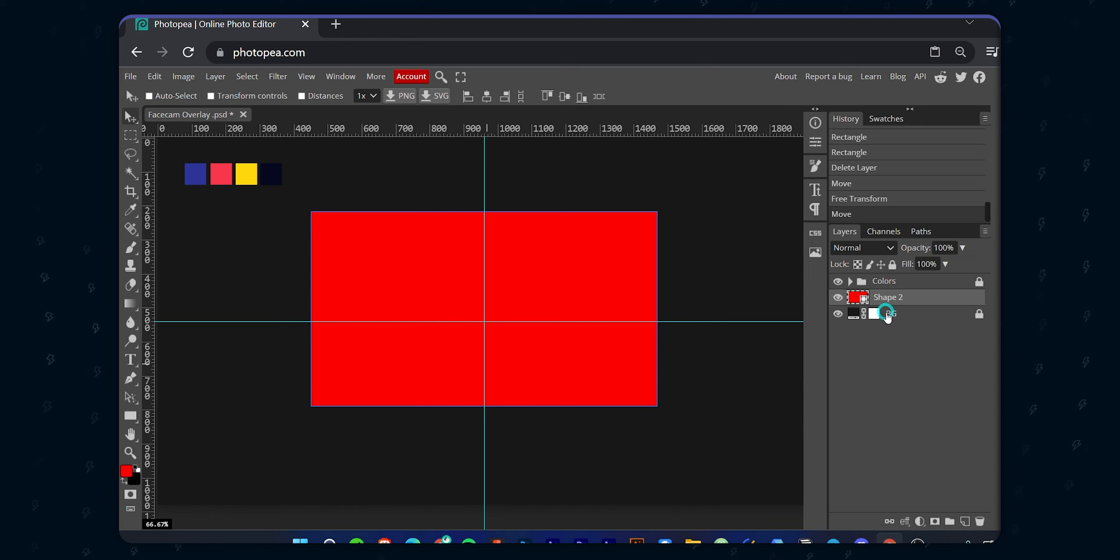
pyautogui.doubleClick(865, 302)
pyautogui.click(286, 310)
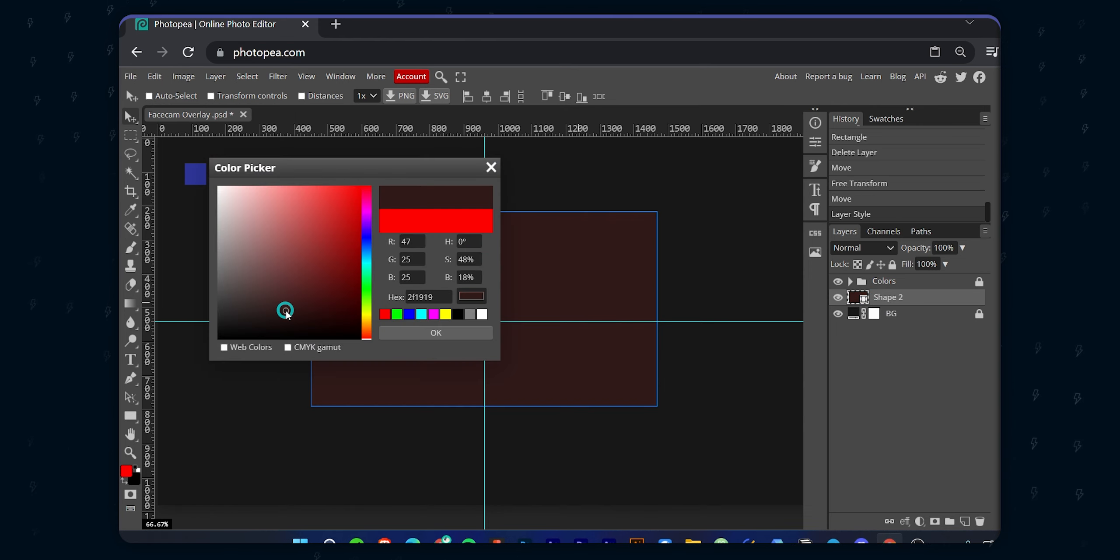
pyautogui.click(366, 241)
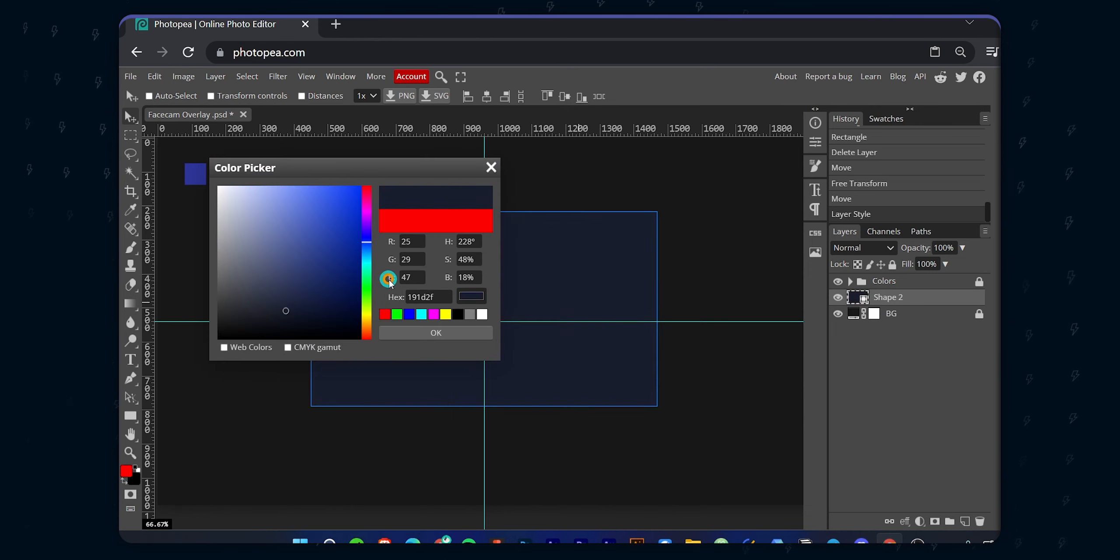
pyautogui.click(418, 338)
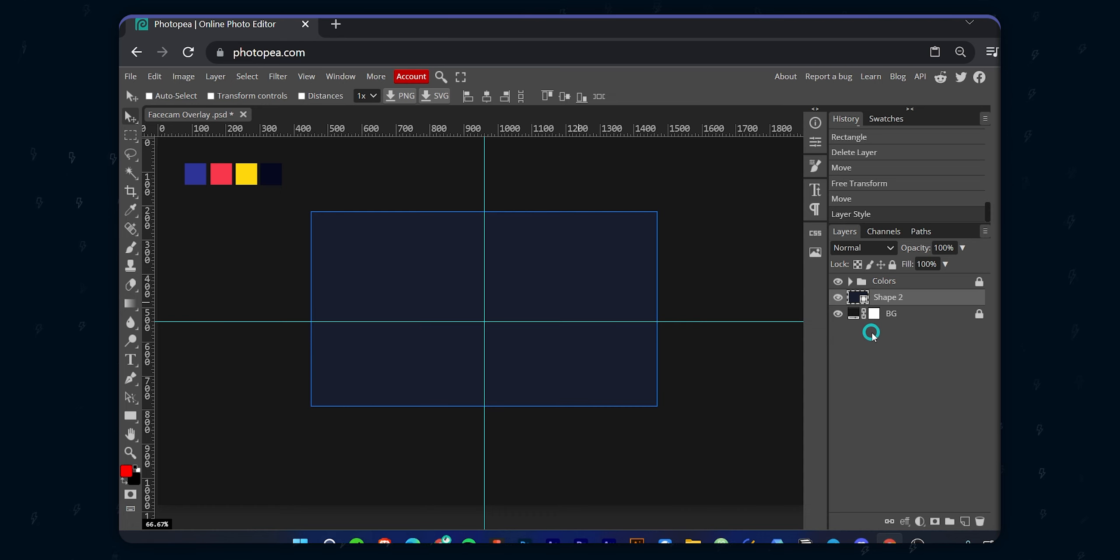
# - Duplicate the navy rectangle and reshape the copy into a thin bar along its upper edge, 3.67% high and slightly wider than the rectangle
pyautogui.hotkey('ctrl', 'j')
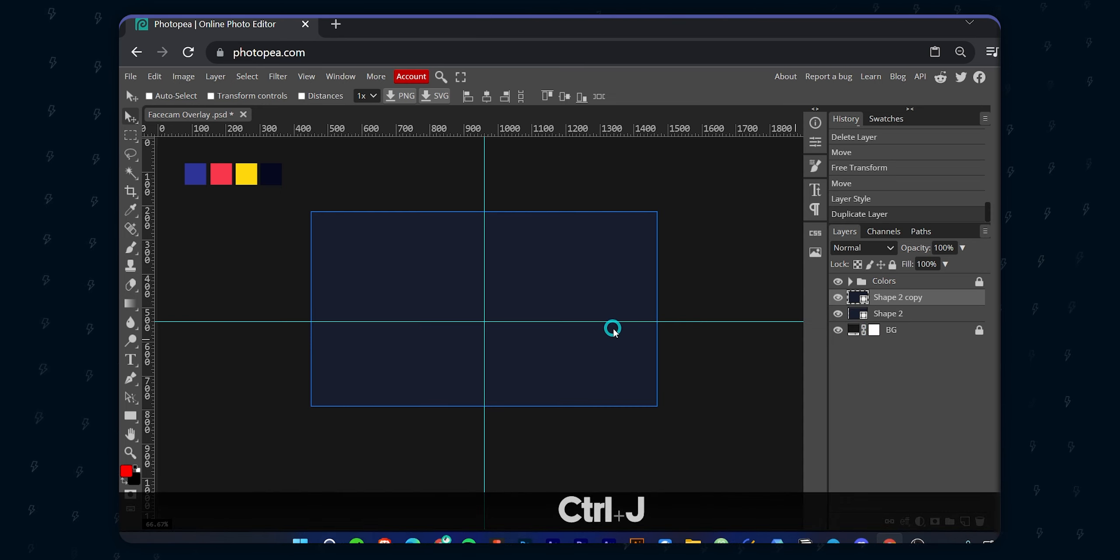
pyautogui.hotkey('ctrl', 'alt', 't')
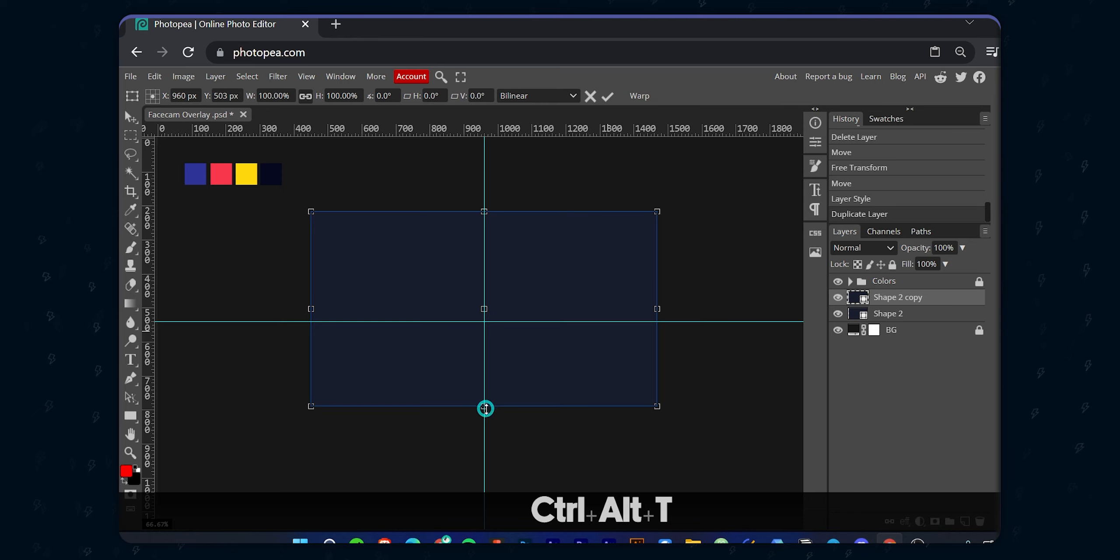
pyautogui.moveTo(485, 406); pyautogui.dragTo(495, 217)
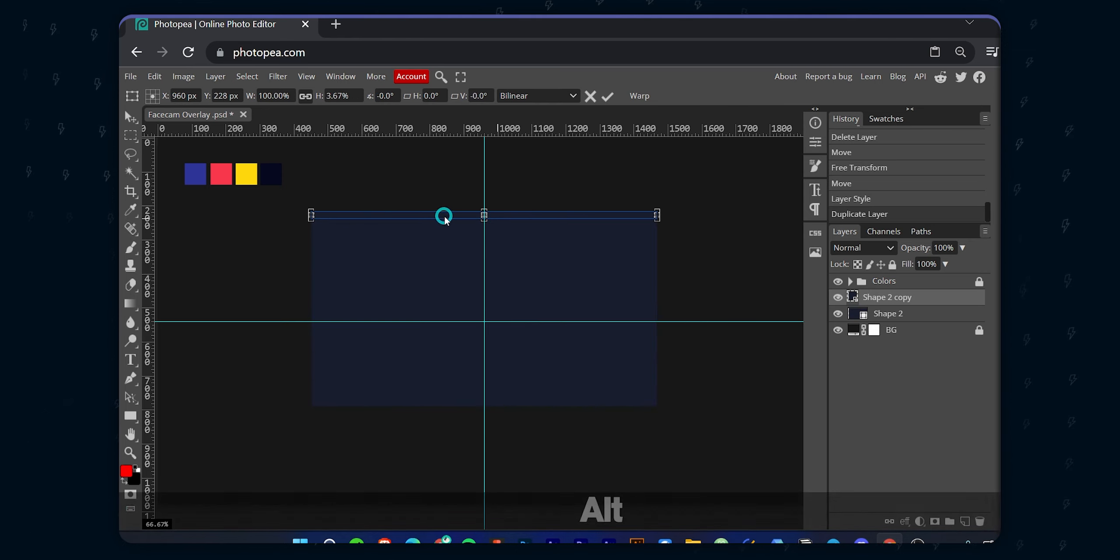
pyautogui.scroll(1, 450, 220)
pyautogui.moveTo(243, 213); pyautogui.dragTo(227, 212)
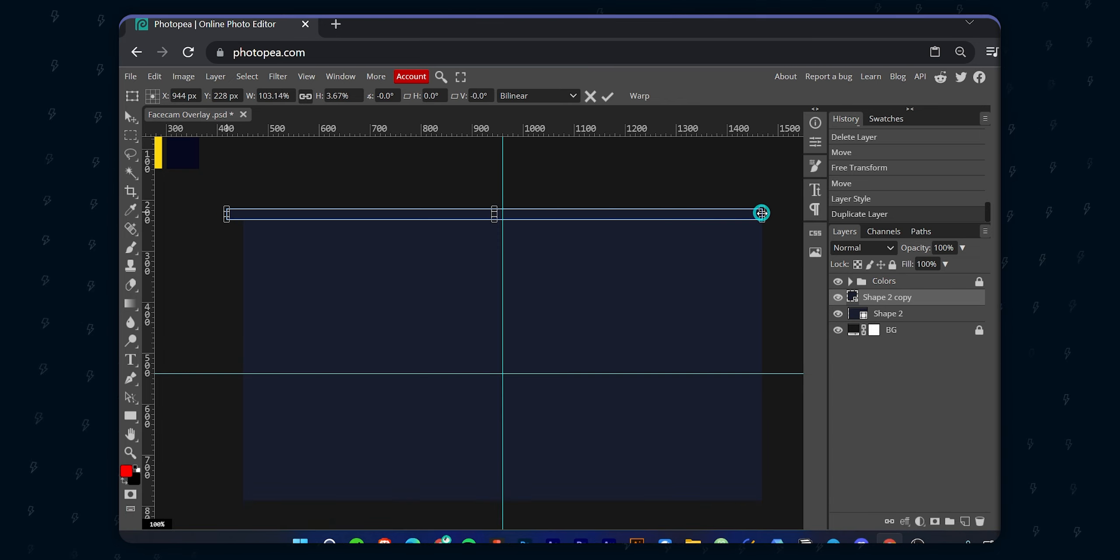
pyautogui.moveTo(761, 213); pyautogui.dragTo(766, 213)
pyautogui.click(607, 96)
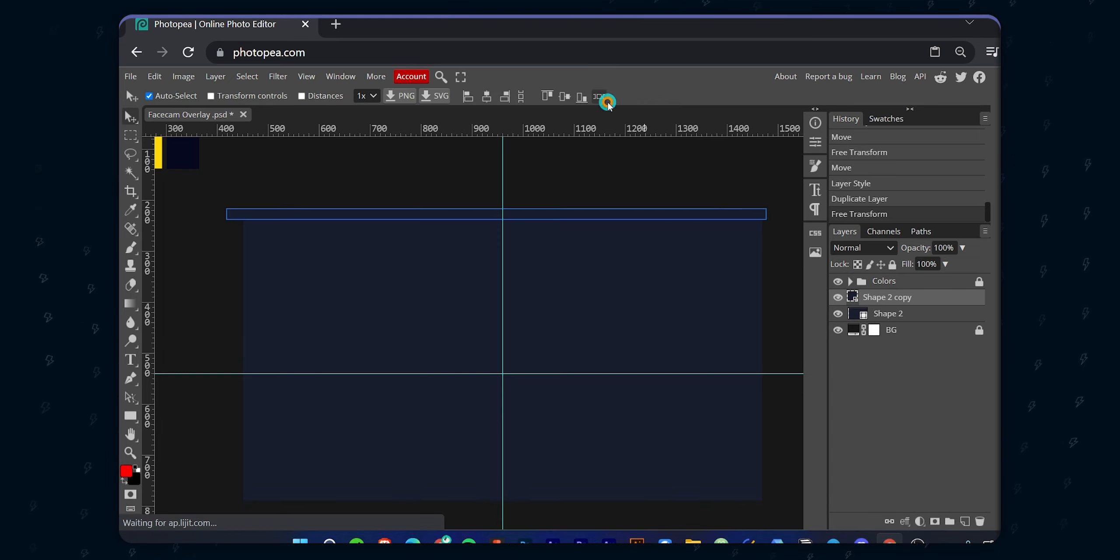
# - Centre the thin bar and the navy rectangle horizontally on each other
pyautogui.keyDown('shift'); pyautogui.click(896, 316); pyautogui.keyUp('shift')
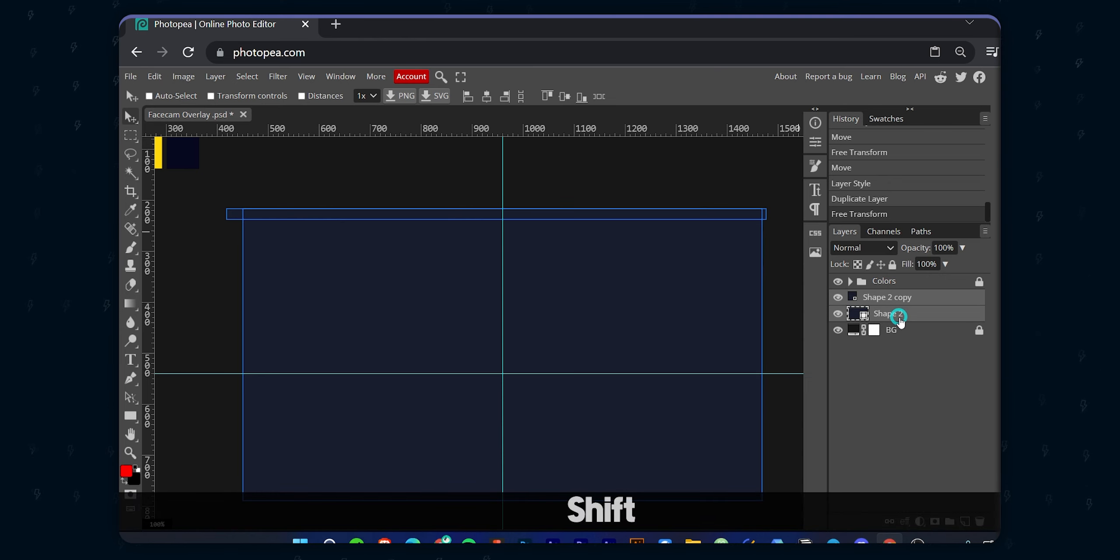
pyautogui.click(489, 94)
pyautogui.moveTo(570, 302); pyautogui.dragTo(575, 304)
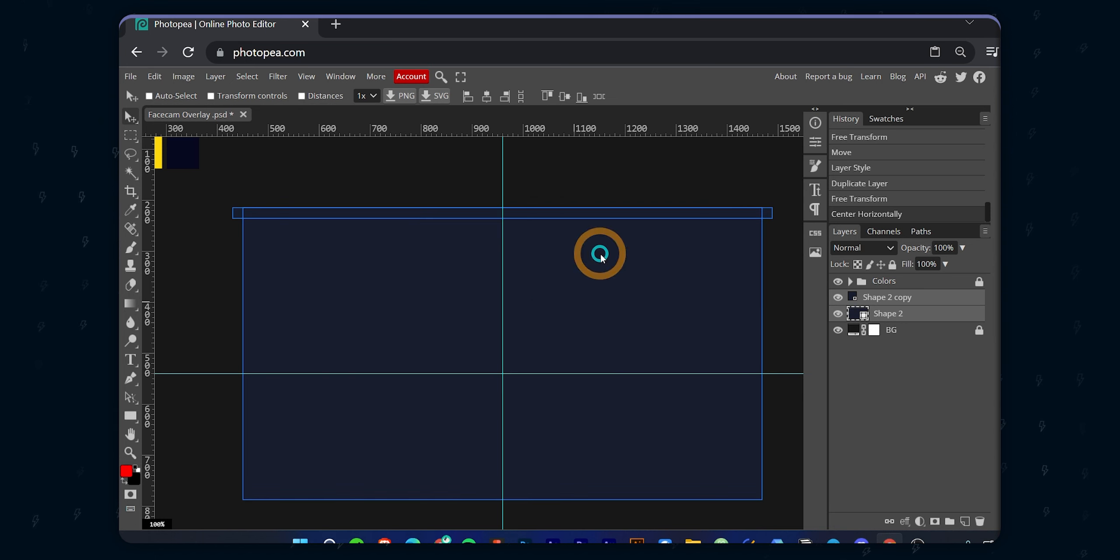
pyautogui.scroll(-1, 641, 271)
pyautogui.click(660, 257)
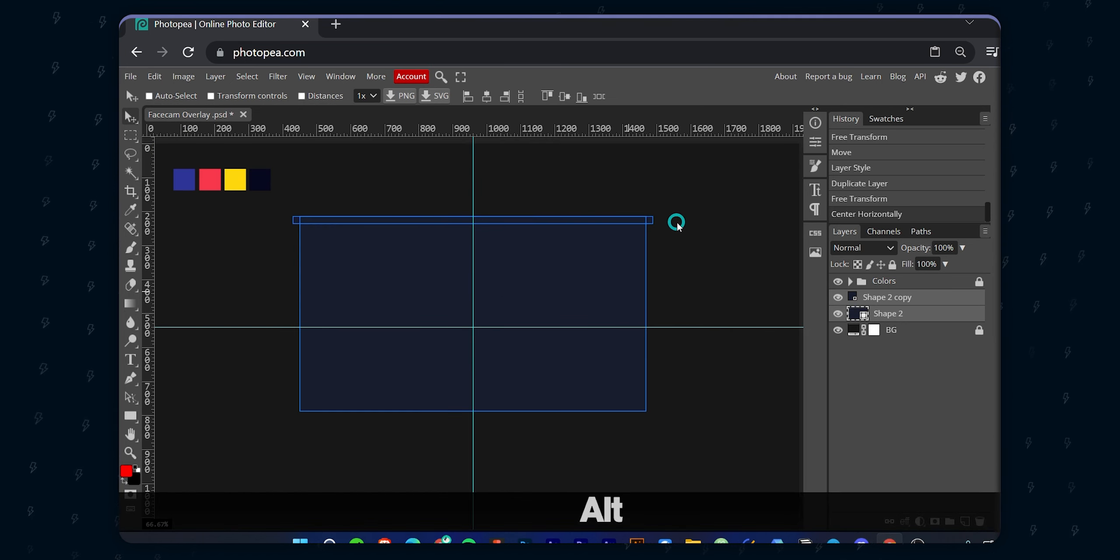
# - Recolour the thin bar on the Shape 2 copy layer to green 50bb71
pyautogui.click(907, 322)
pyautogui.click(900, 297)
pyautogui.click(868, 313)
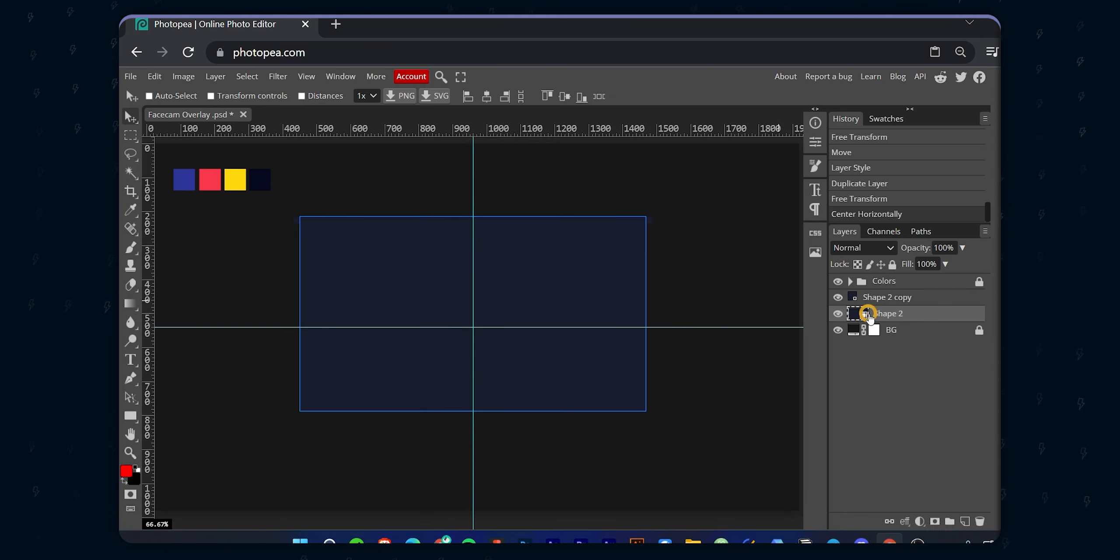
pyautogui.scroll(1, 562, 288)
pyautogui.moveTo(547, 262); pyautogui.dragTo(658, 278)
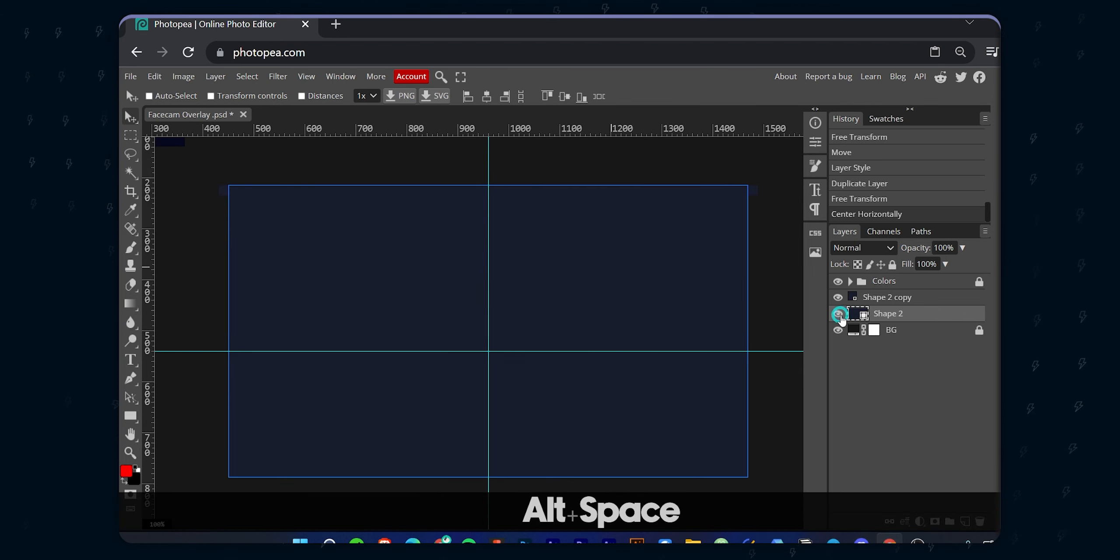
pyautogui.doubleClick(855, 298)
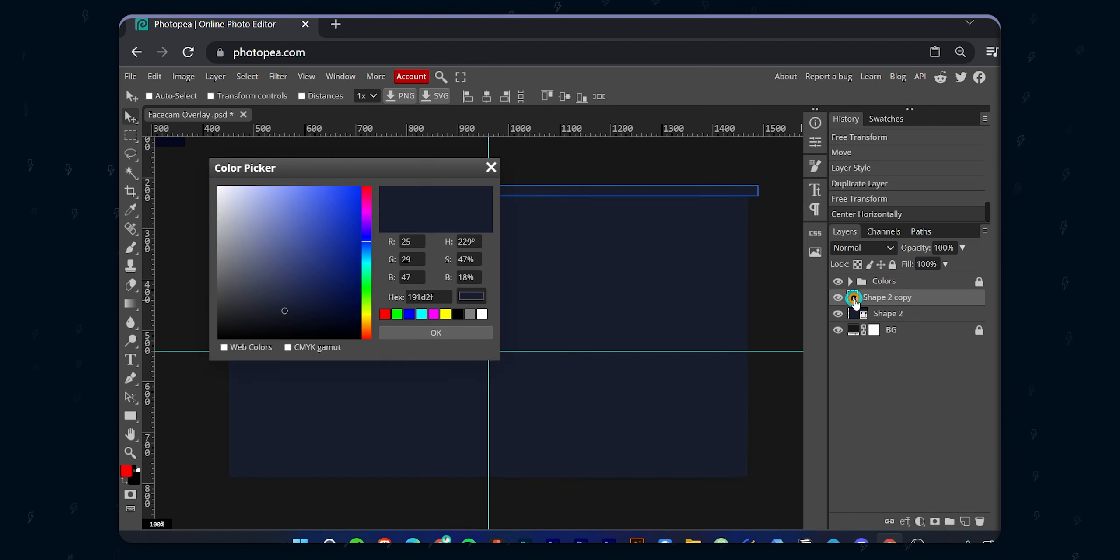
pyautogui.moveTo(396, 164); pyautogui.dragTo(654, 189)
pyautogui.click(557, 251)
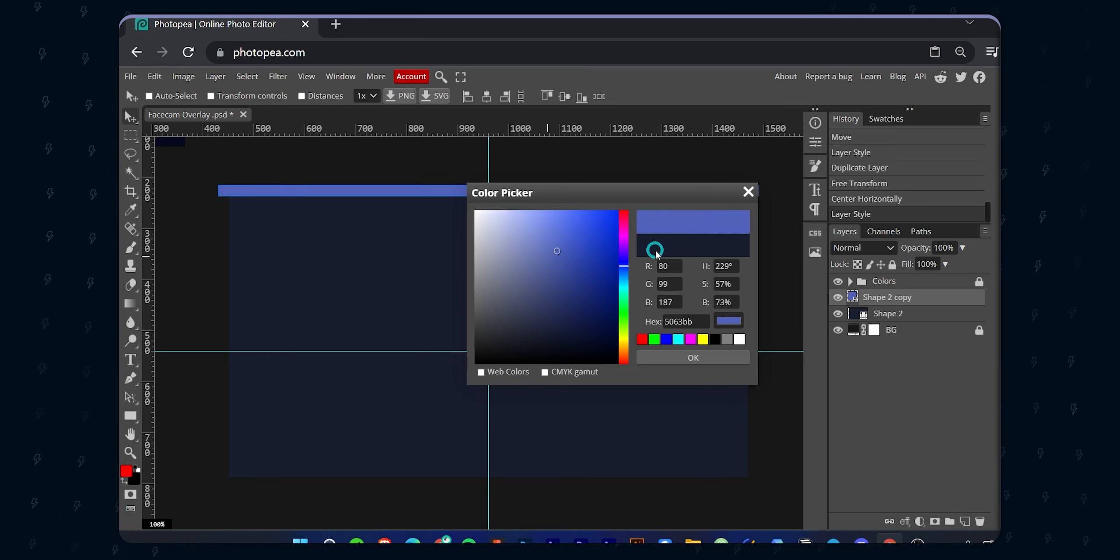
pyautogui.moveTo(628, 248); pyautogui.dragTo(626, 300)
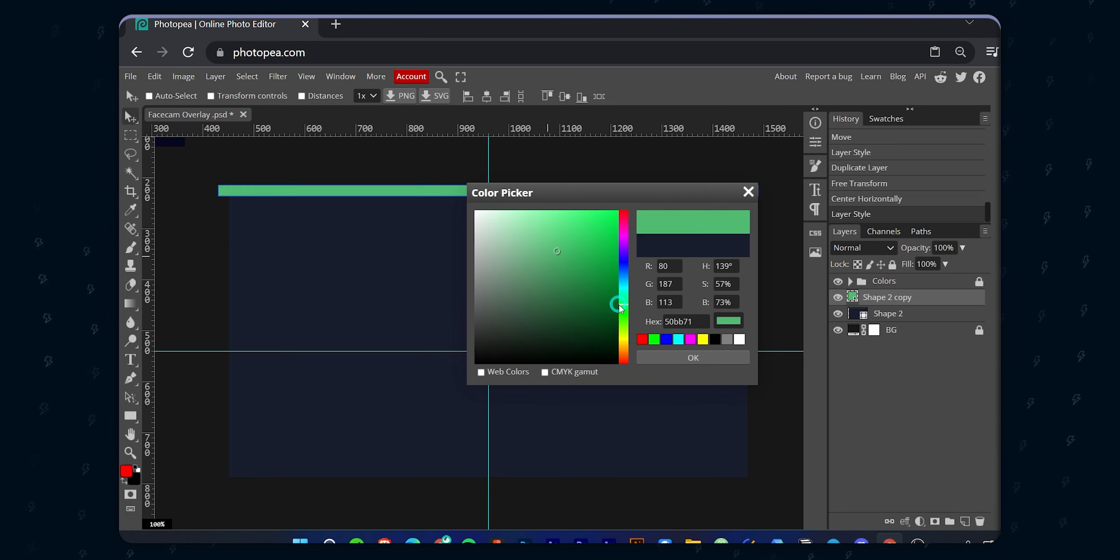
pyautogui.click(742, 358)
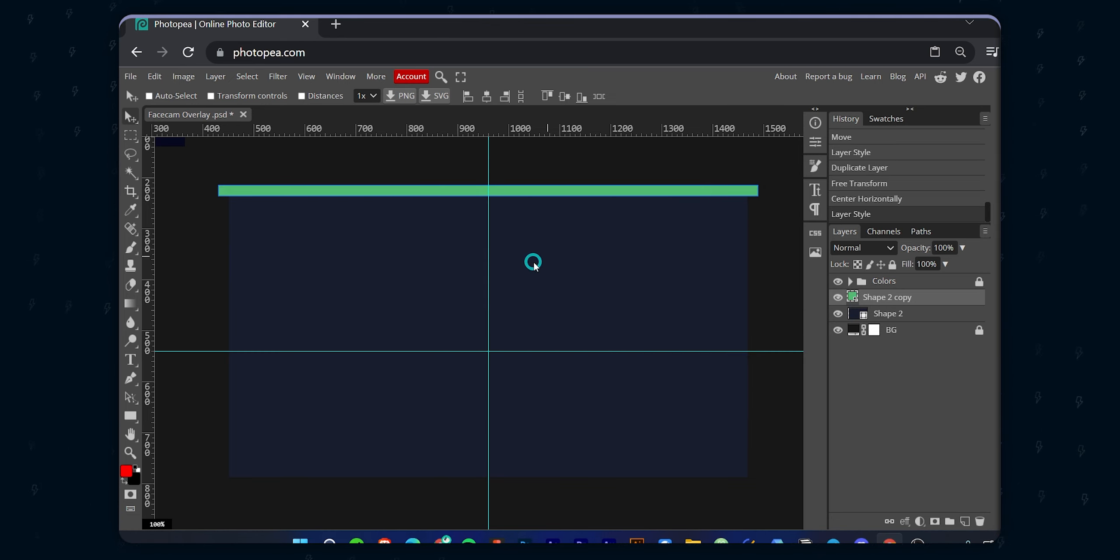
# - Draw a red rectangle about 1010 by 124 px across the navy panel's lower edge
pyautogui.scroll(-1, 533, 264)
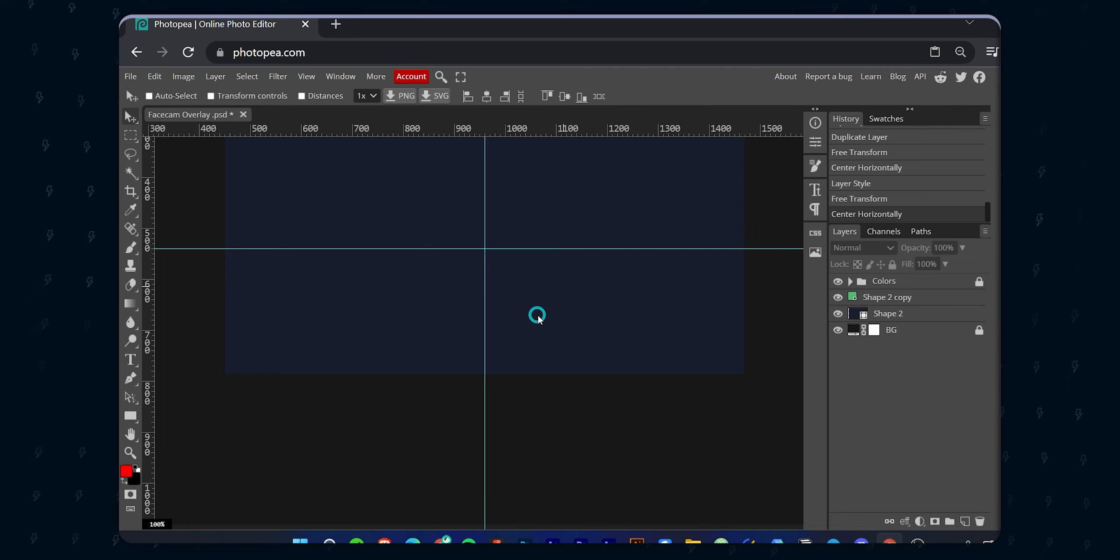
pyautogui.click(130, 415)
pyautogui.moveTo(228, 366); pyautogui.dragTo(743, 429)
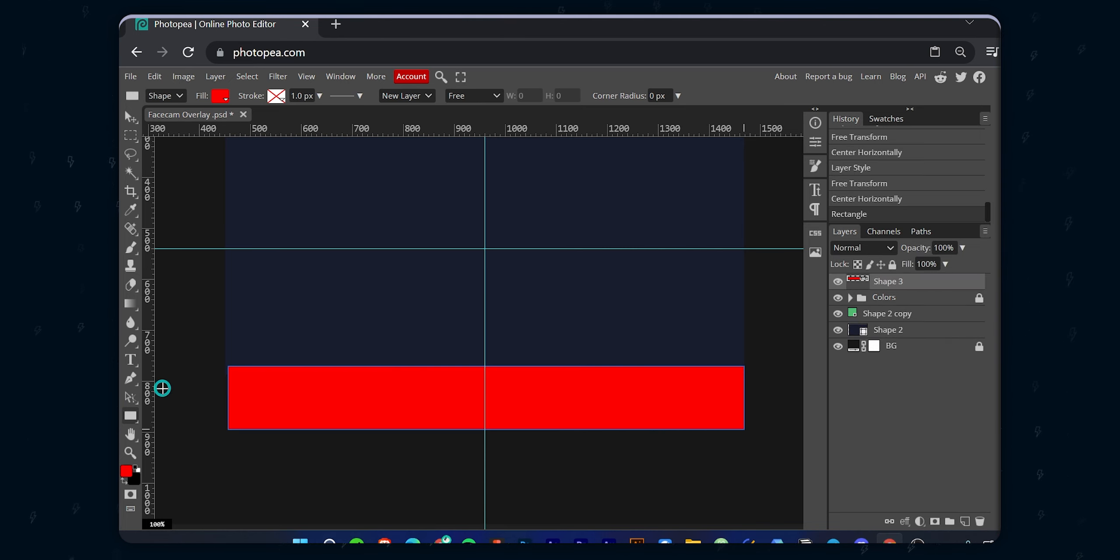
# - Widen the lower red rectangle to 100.59% so both its side edges line up with the navy panel
pyautogui.scroll(4, 205, 413)
pyautogui.hotkey('ctrl', 'alt', 't')
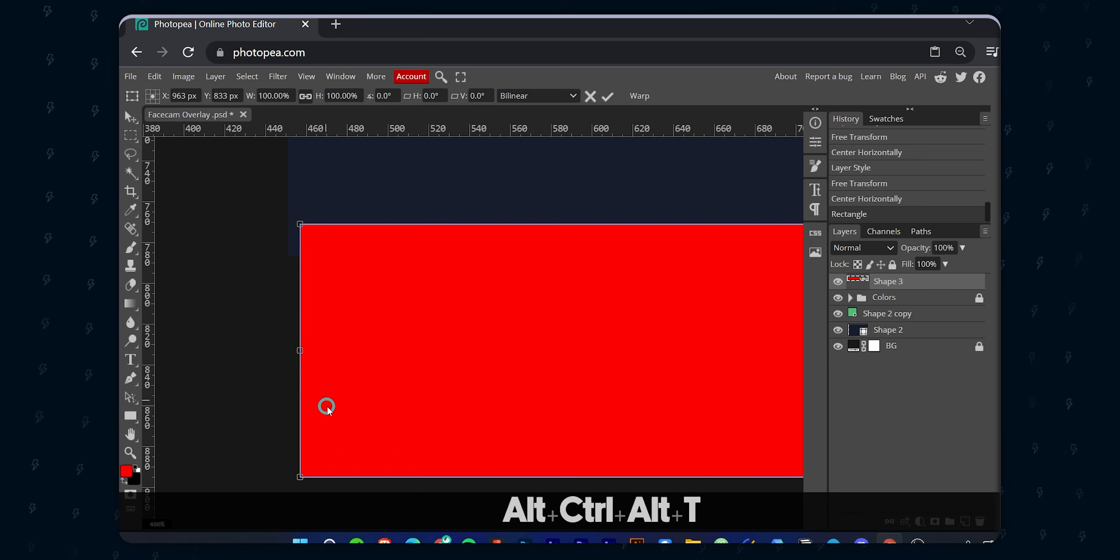
pyautogui.moveTo(300, 348); pyautogui.dragTo(287, 348)
pyautogui.scroll(-5, 370, 346)
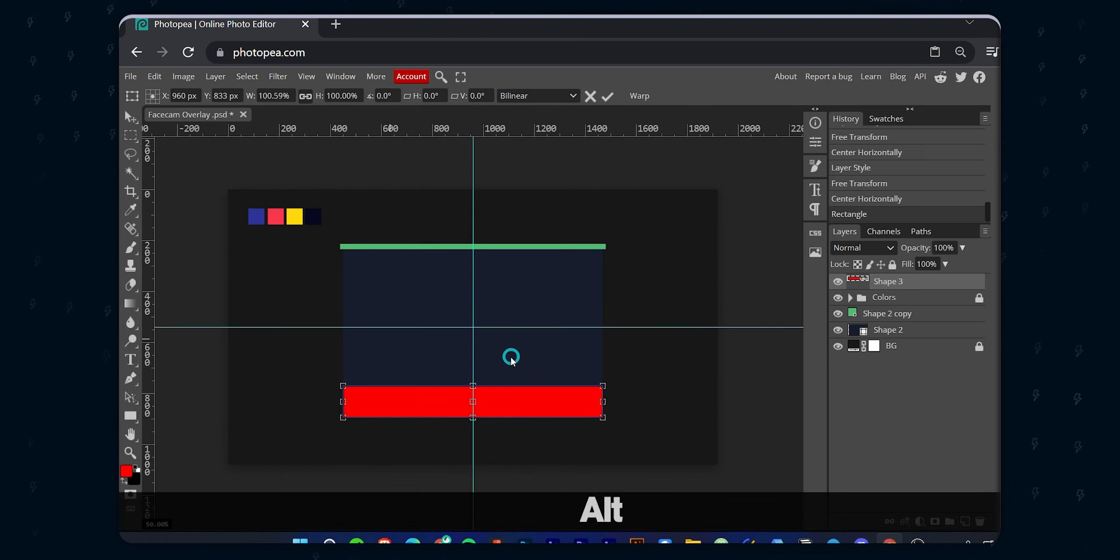
pyautogui.scroll(4, 667, 456)
pyautogui.moveTo(668, 455); pyautogui.dragTo(420, 240)
pyautogui.scroll(2, 583, 342)
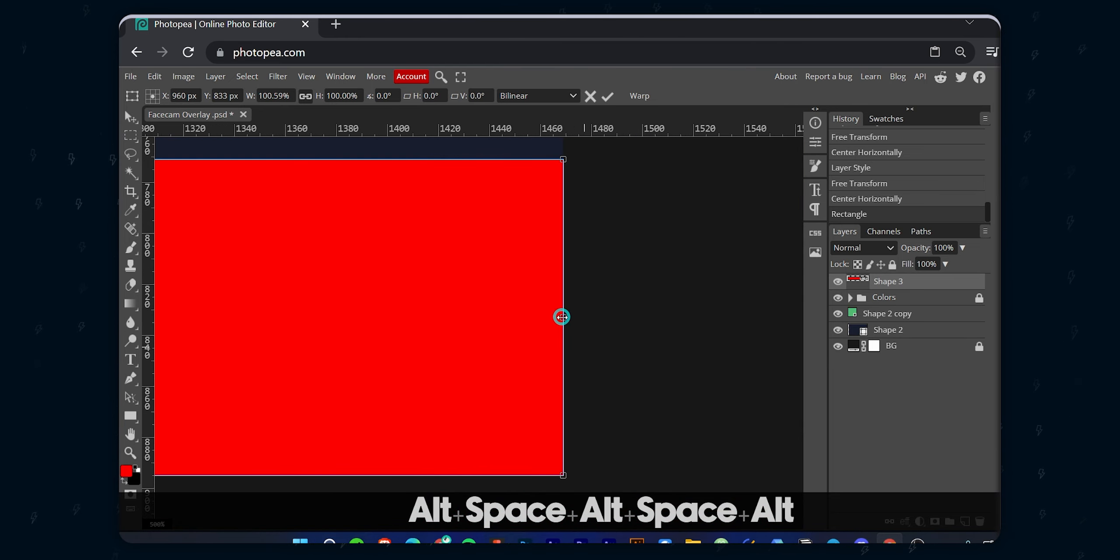
pyautogui.moveTo(561, 314)
pyautogui.mouseDown()
pyautogui.moveTo(507, 316)
pyautogui.moveTo(561, 321)
pyautogui.mouseUp()
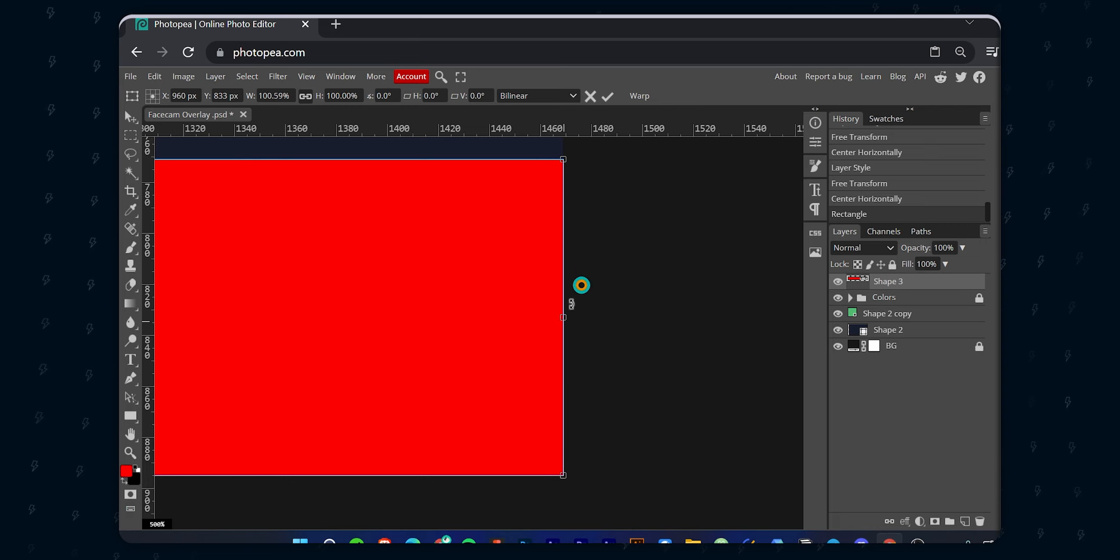
pyautogui.click(607, 97)
# - Move the red rectangle's layer below Shape 2 in the layer order, just above BG
pyautogui.scroll(-3, 425, 293)
pyautogui.moveTo(327, 285); pyautogui.dragTo(523, 284)
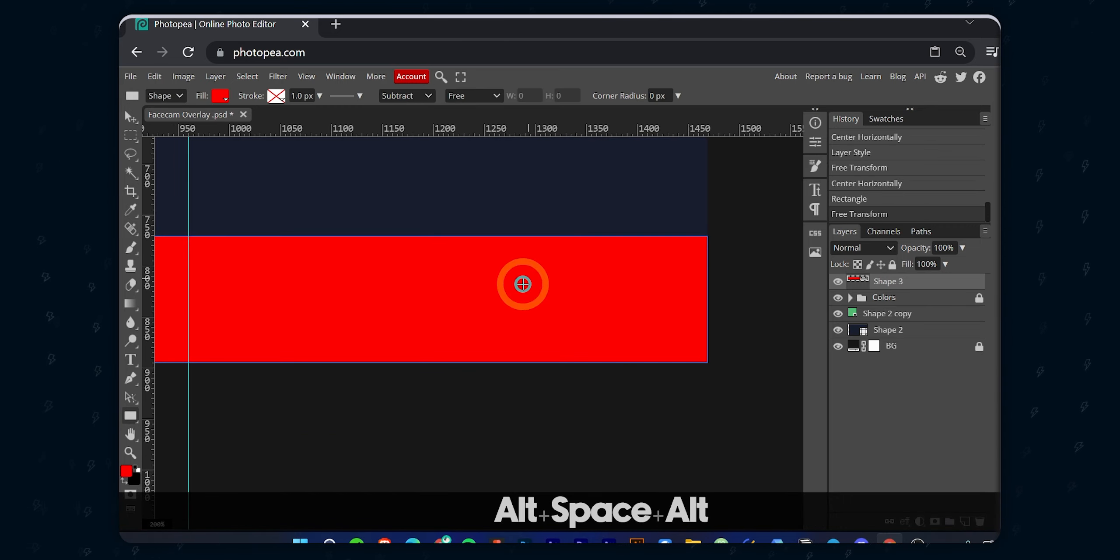
pyautogui.scroll(-2, 523, 284)
pyautogui.moveTo(576, 420); pyautogui.dragTo(600, 372)
pyautogui.scroll(1, 570, 404)
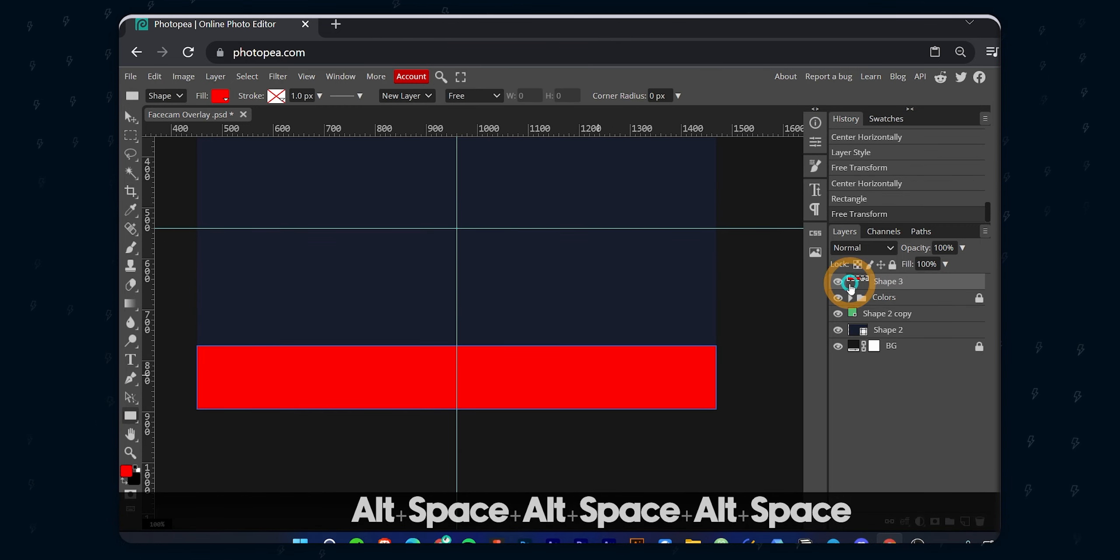
pyautogui.moveTo(837, 280); pyautogui.dragTo(915, 342)
# - Nudge the red rectangle down 30 px to separate it from the navy panel
pyautogui.press('v')
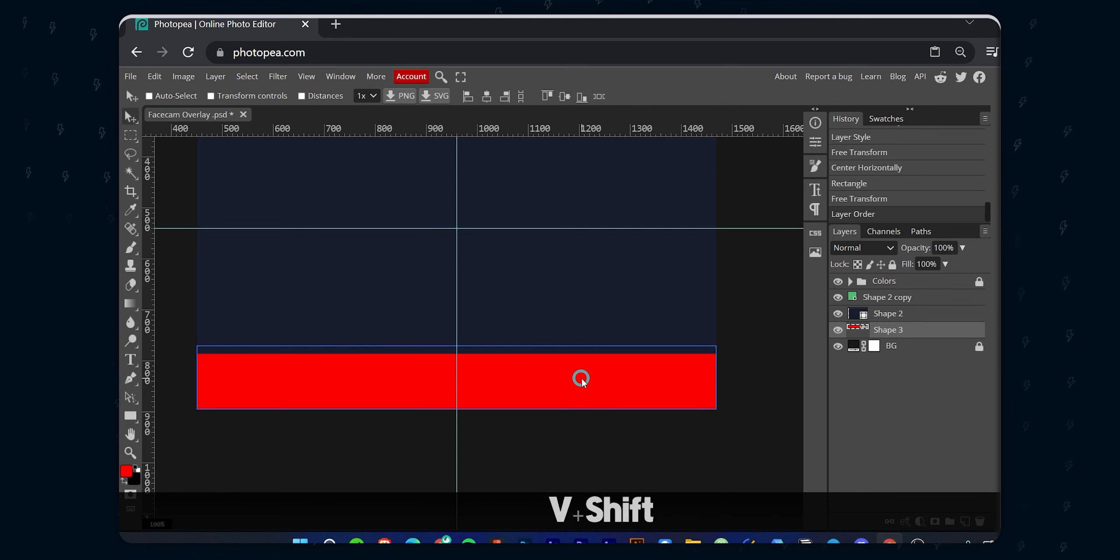
pyautogui.hotkey('shift', 'Down')
pyautogui.hotkey('shift', 'Down')
pyautogui.hotkey('shift', 'Down')
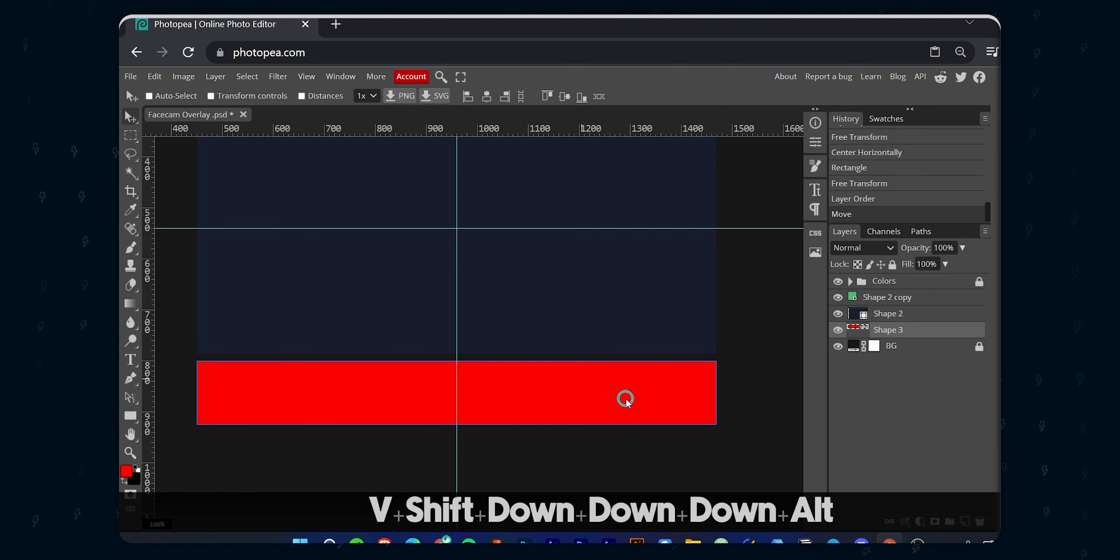
# - Hide the BG layer to examine the gap between the navy panel and the red rectangle, and show the layer again
pyautogui.scroll(3, 626, 397)
pyautogui.click(837, 346)
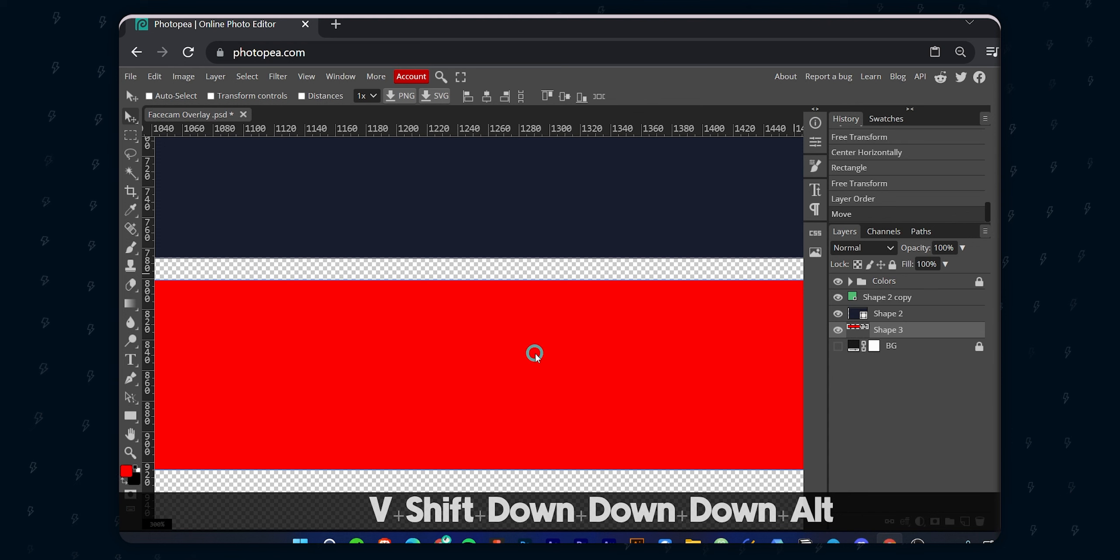
pyautogui.scroll(-4, 532, 353)
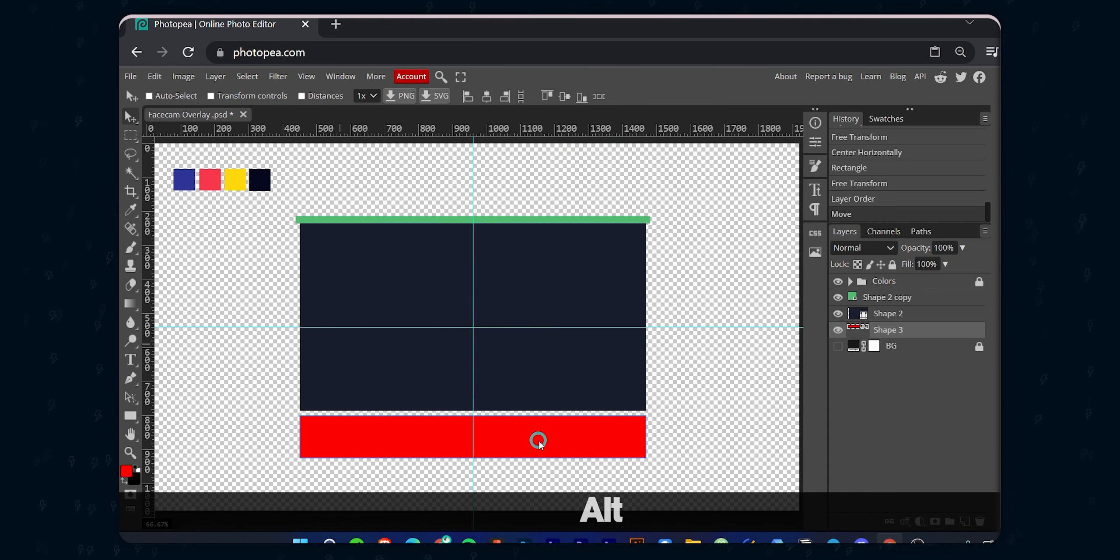
pyautogui.hotkey('alt', 'space')
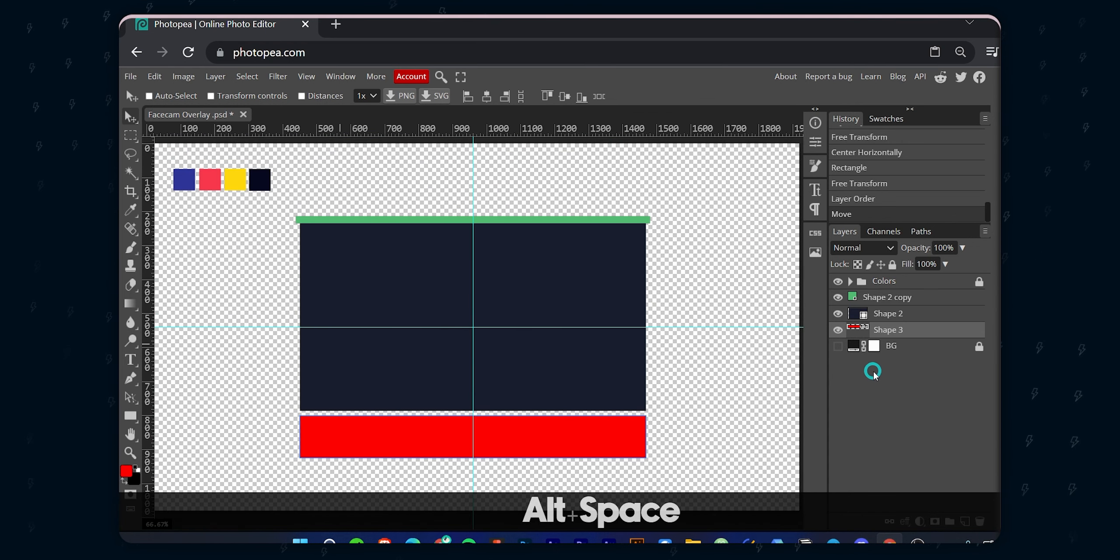
pyautogui.click(838, 346)
pyautogui.click(767, 400)
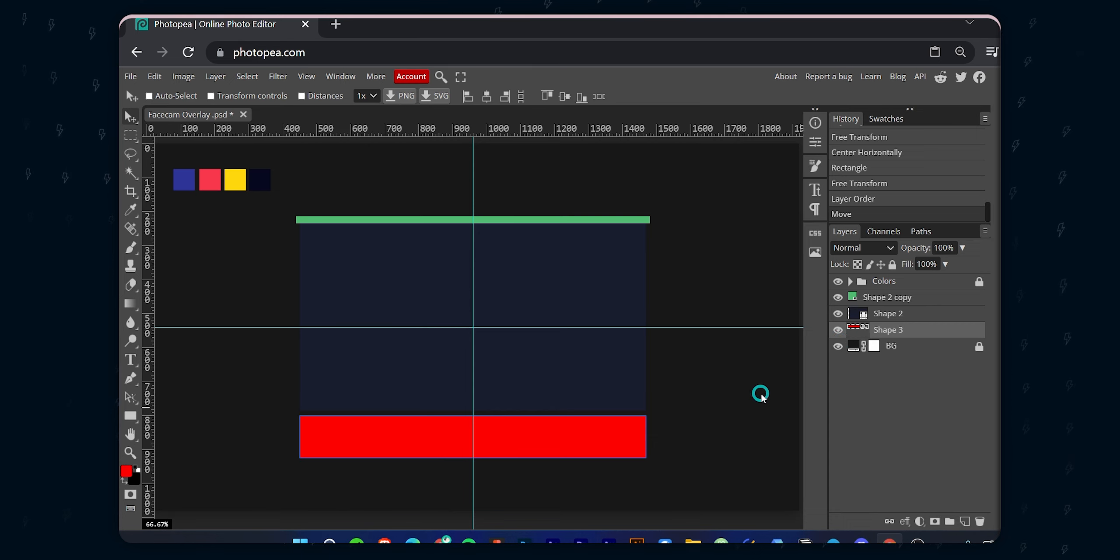
# - Recolour the lower red rectangle with the coral red (fa374c) sampled from the palette swatches on the canvas
pyautogui.doubleClick(863, 326)
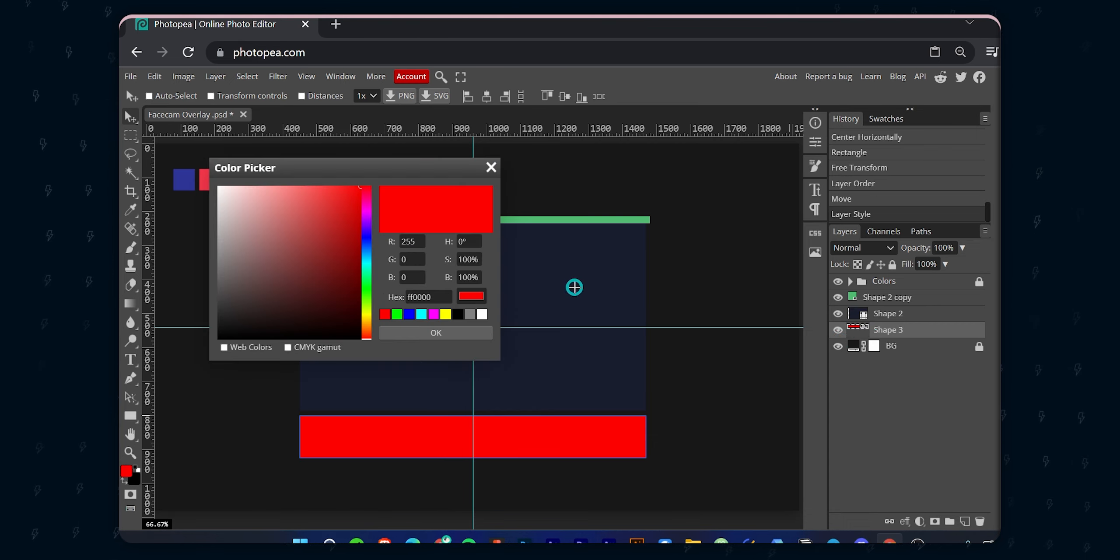
pyautogui.click(366, 218)
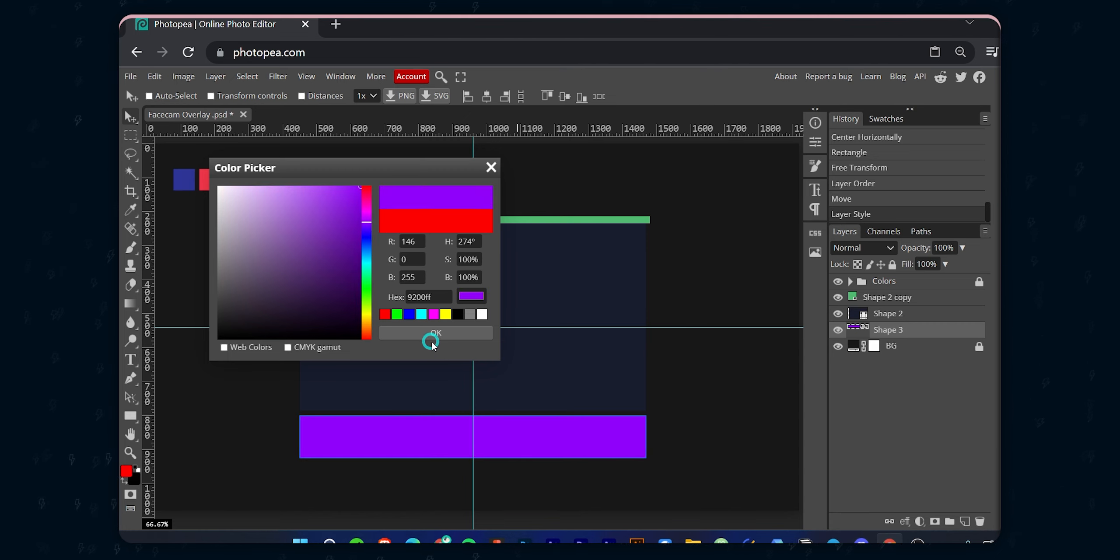
pyautogui.click(400, 332)
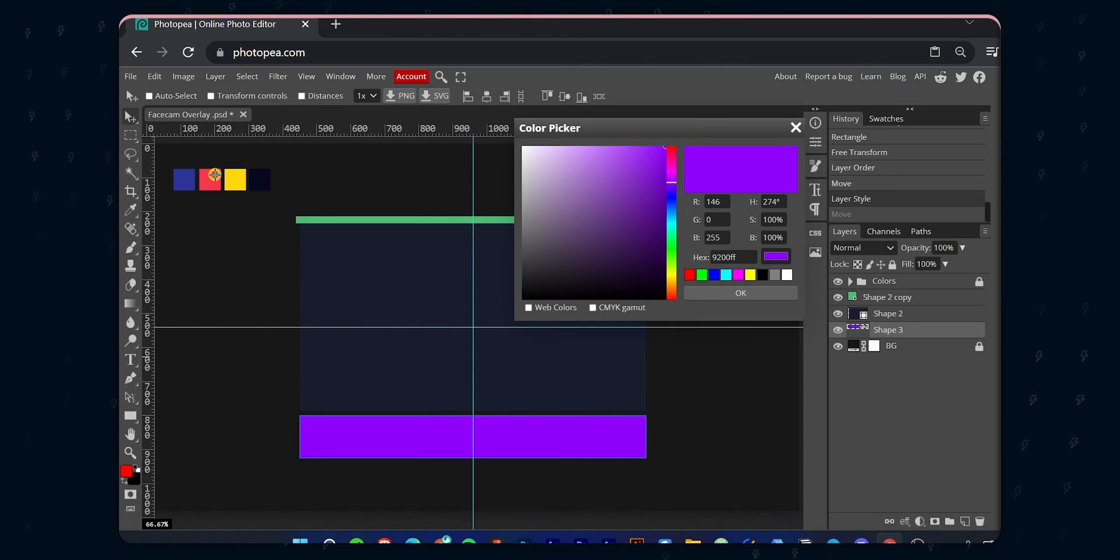
pyautogui.click(215, 174)
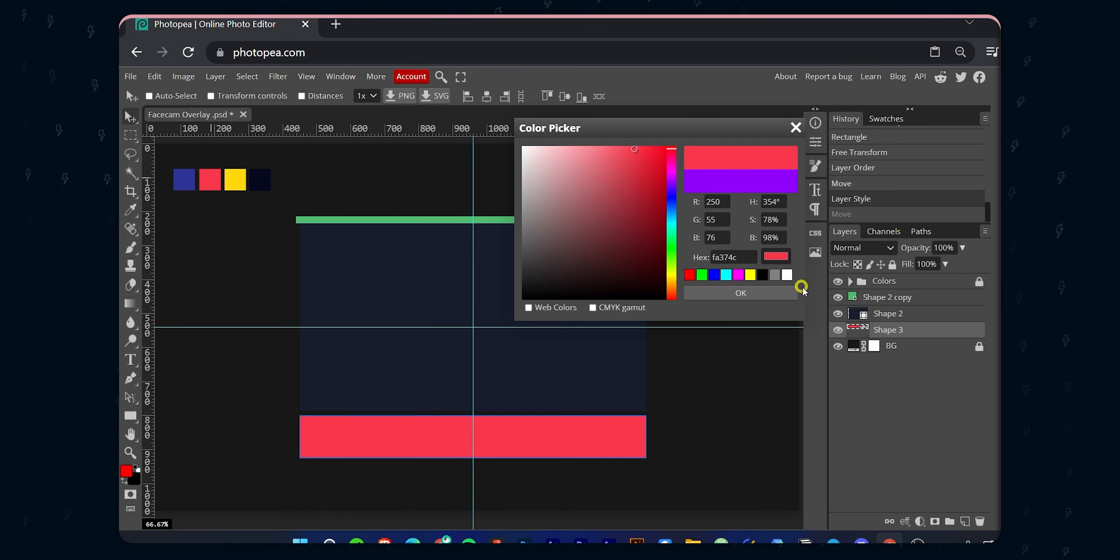
pyautogui.click(753, 293)
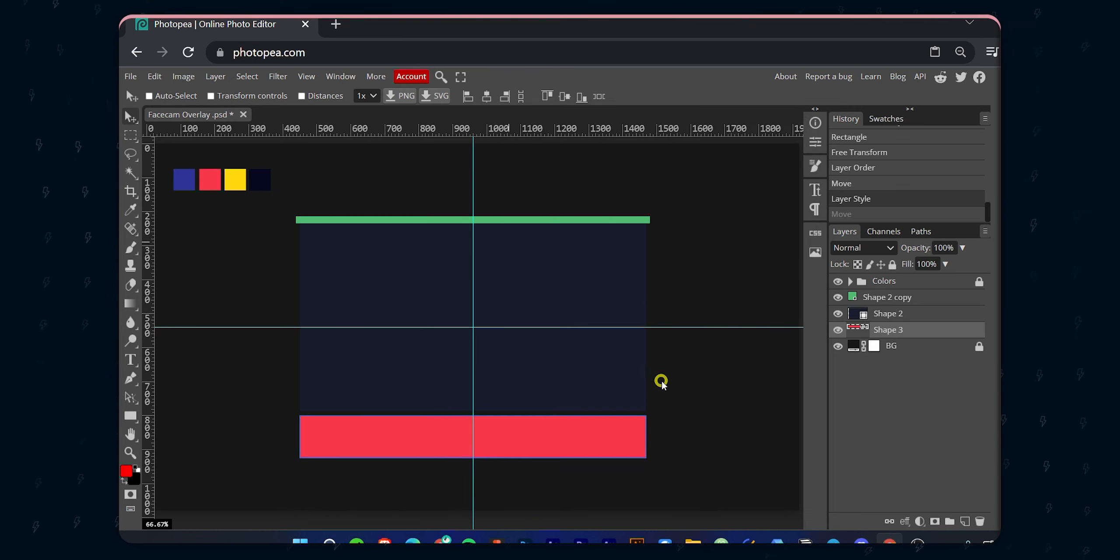
# - Convert the Shape 3 layer to a smart object and add 15% noise to it with Uniform distribution
pyautogui.rightClick(936, 335)
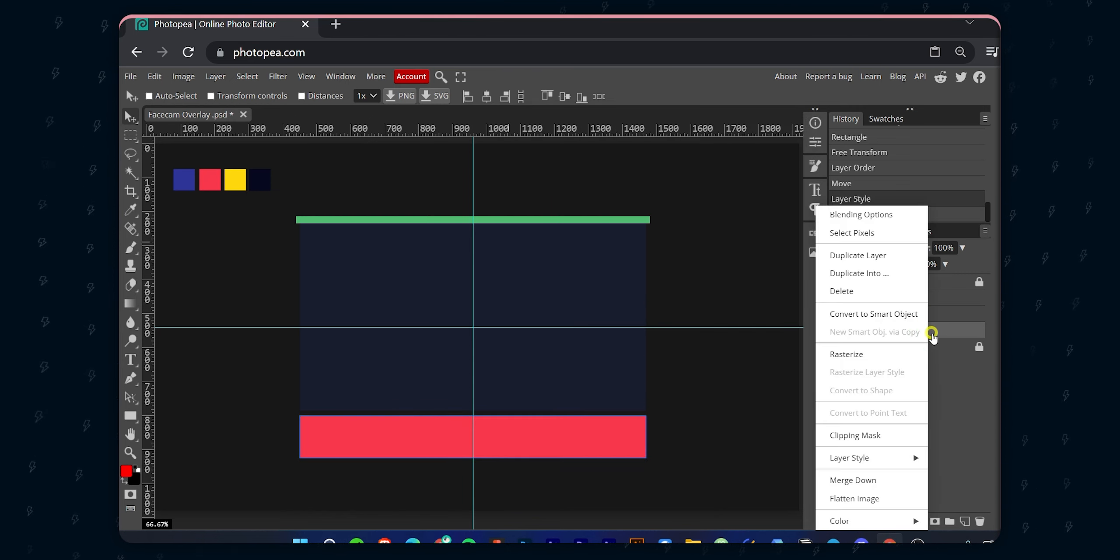
pyautogui.click(883, 311)
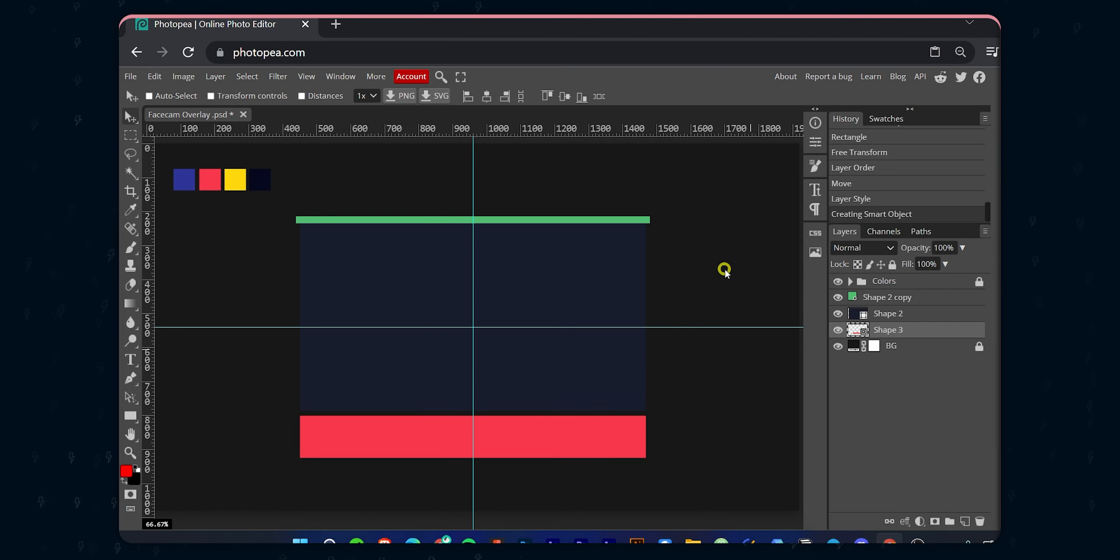
pyautogui.click(278, 76)
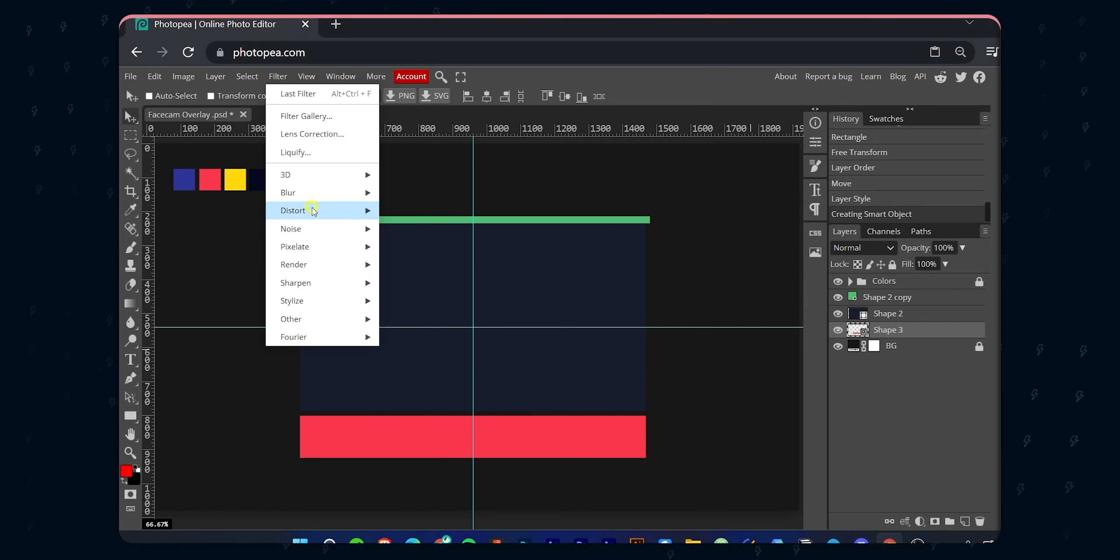
pyautogui.moveTo(316, 234)
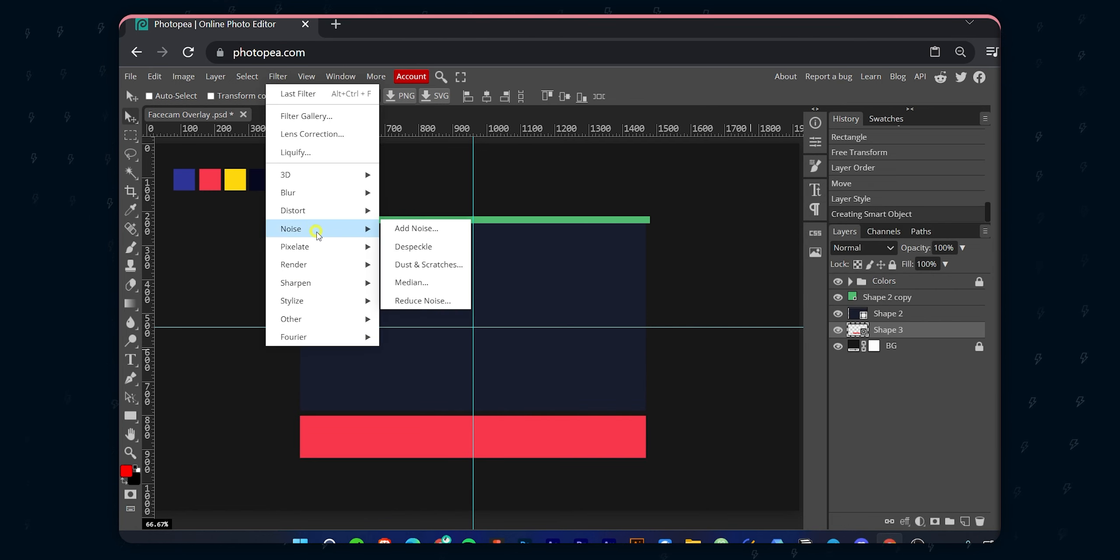
pyautogui.click(431, 233)
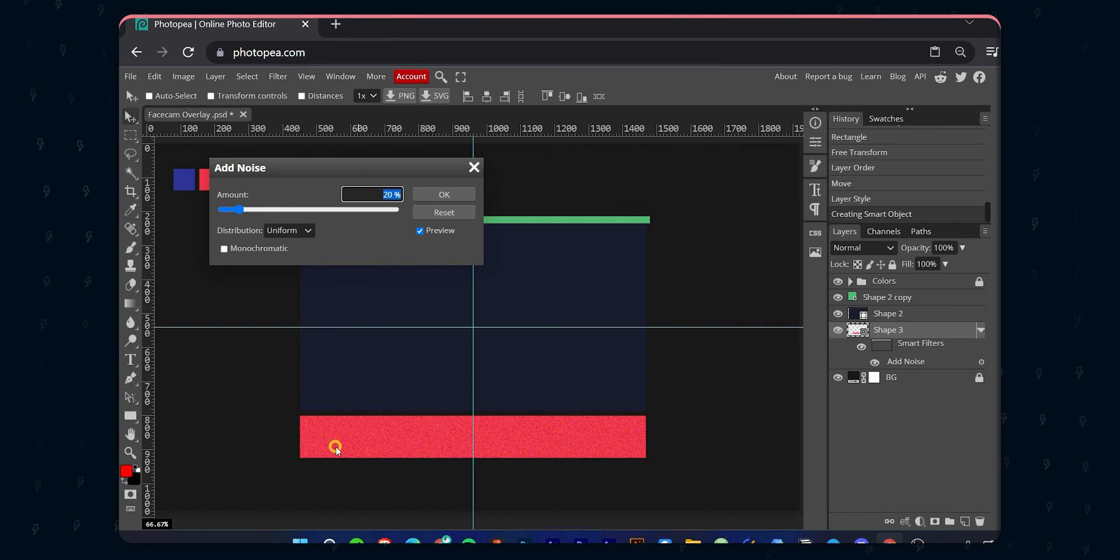
pyautogui.press('alt')
pyautogui.moveTo(238, 209); pyautogui.dragTo(235, 210)
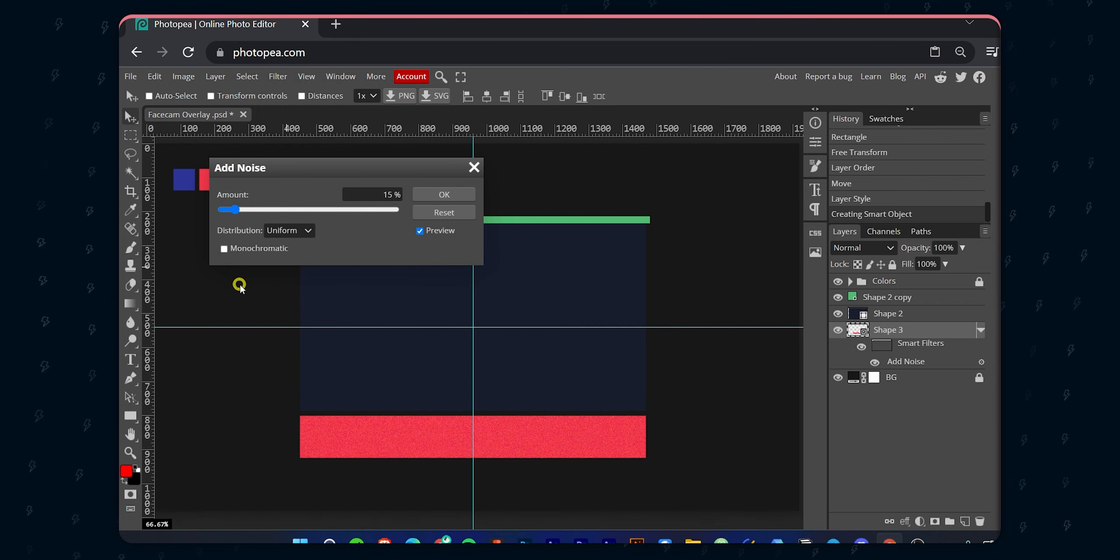
pyautogui.click(224, 248)
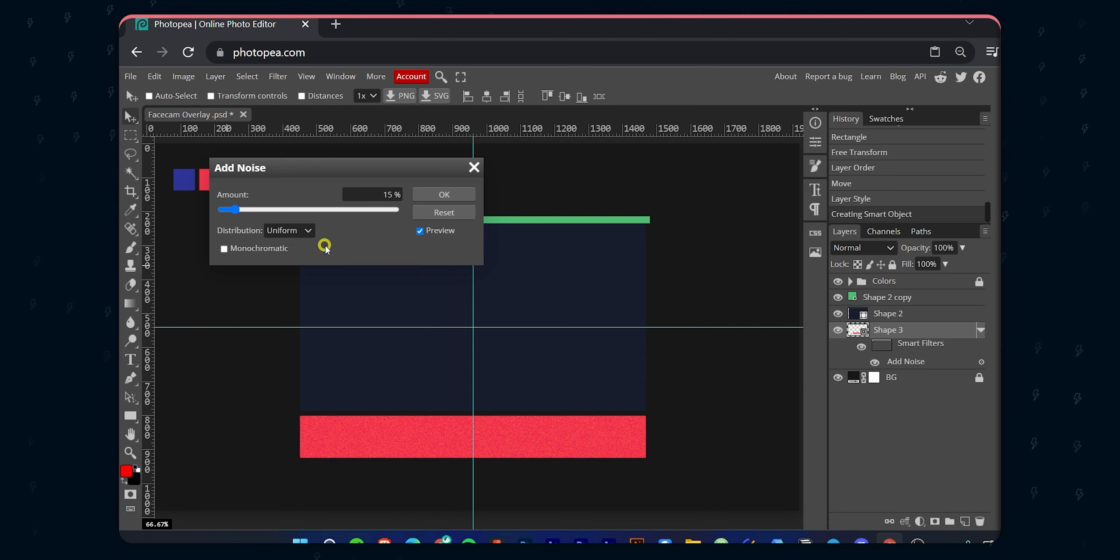
pyautogui.click(286, 231)
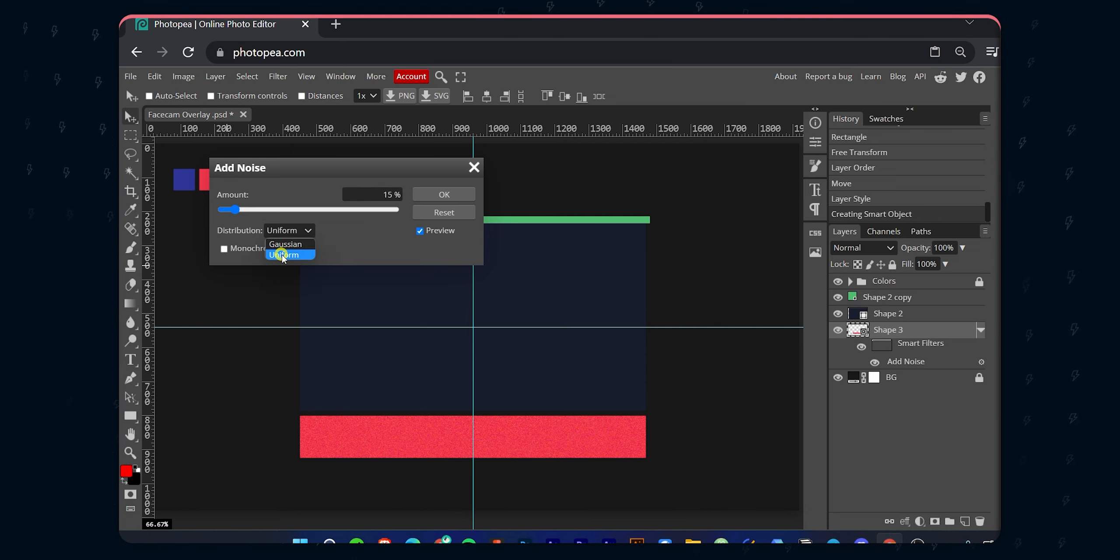
pyautogui.click(287, 250)
pyautogui.click(448, 194)
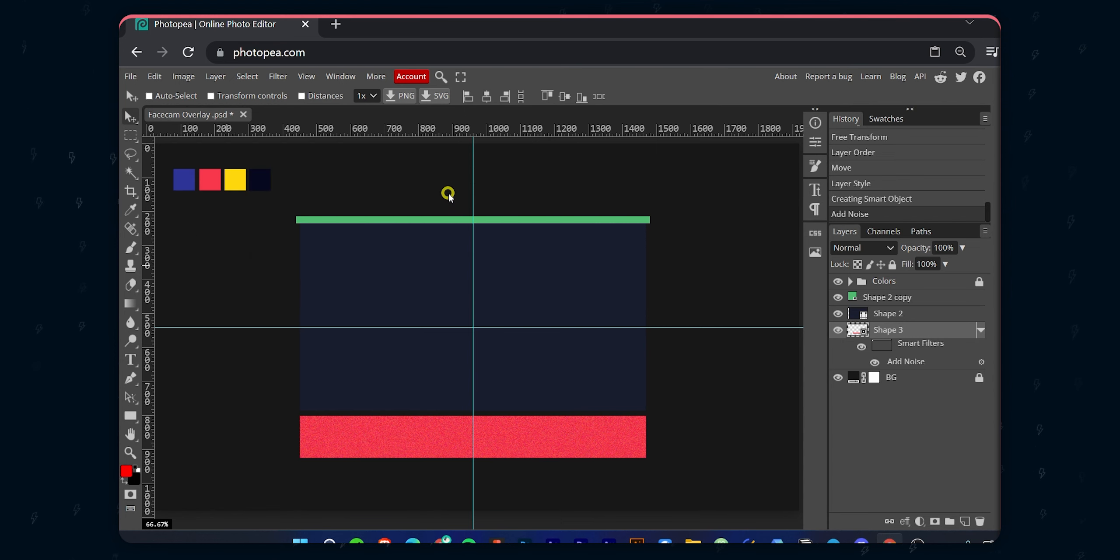
# - Place "film grain & dust texture by freeject.net 20.jpg" above Shape 3, scaled to 12.84% and centred on the canvas
pyautogui.click(693, 519)
pyautogui.click(630, 256)
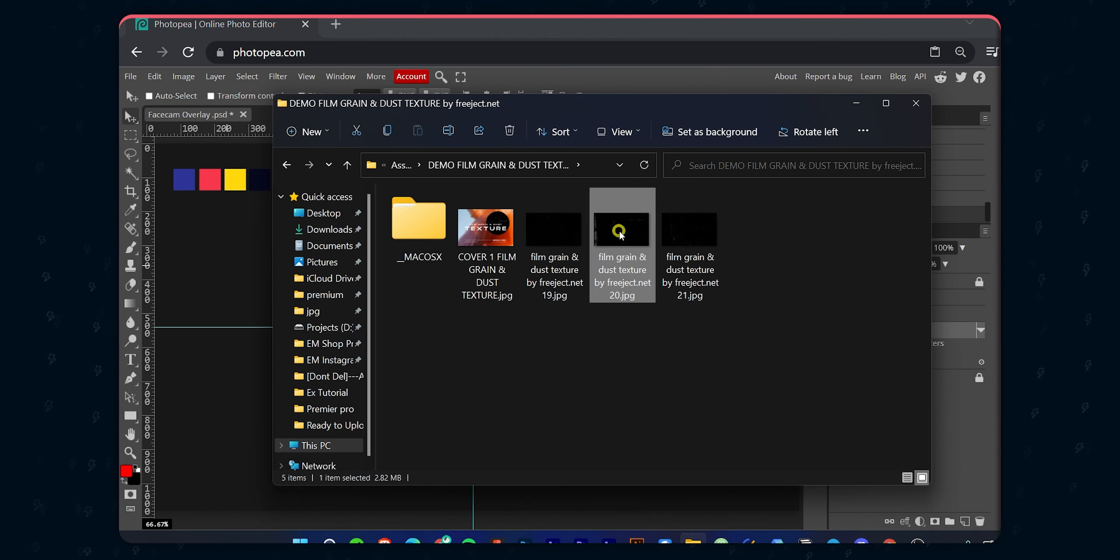
pyautogui.moveTo(621, 251); pyautogui.dragTo(208, 318)
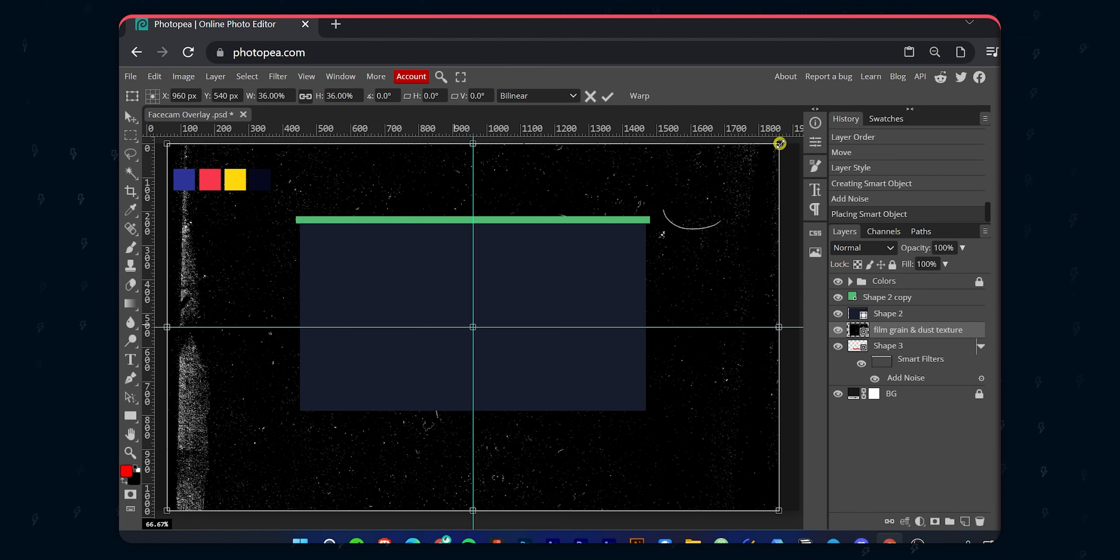
pyautogui.moveTo(779, 144); pyautogui.dragTo(384, 370)
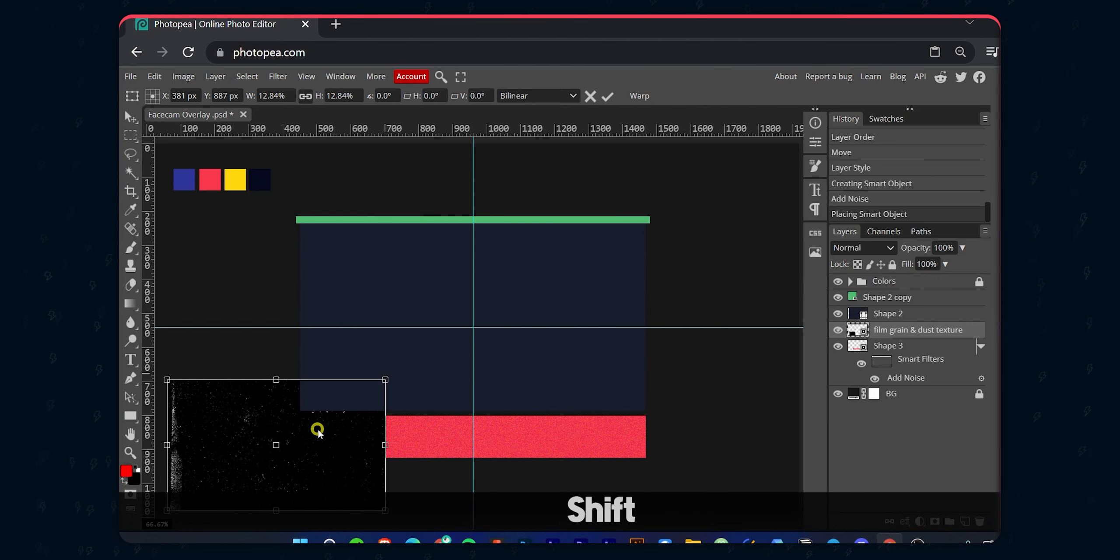
pyautogui.moveTo(318, 430); pyautogui.dragTo(515, 312)
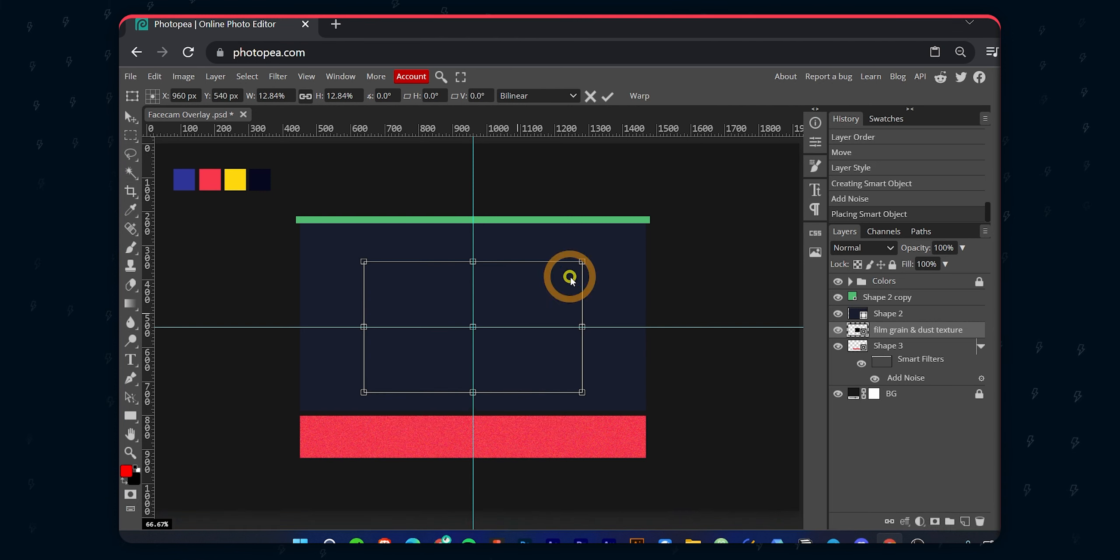
# - Rotate the grain texture 90°, set its width scale to about 11.67% and place its upper edge over the red rectangle's top
pyautogui.press('alt')
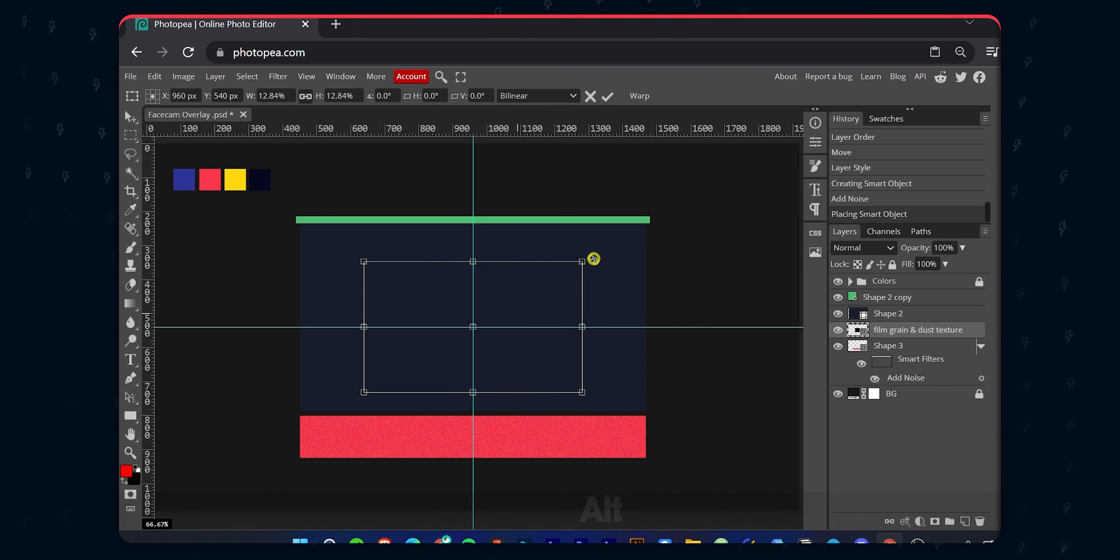
pyautogui.scroll(3, 593, 258)
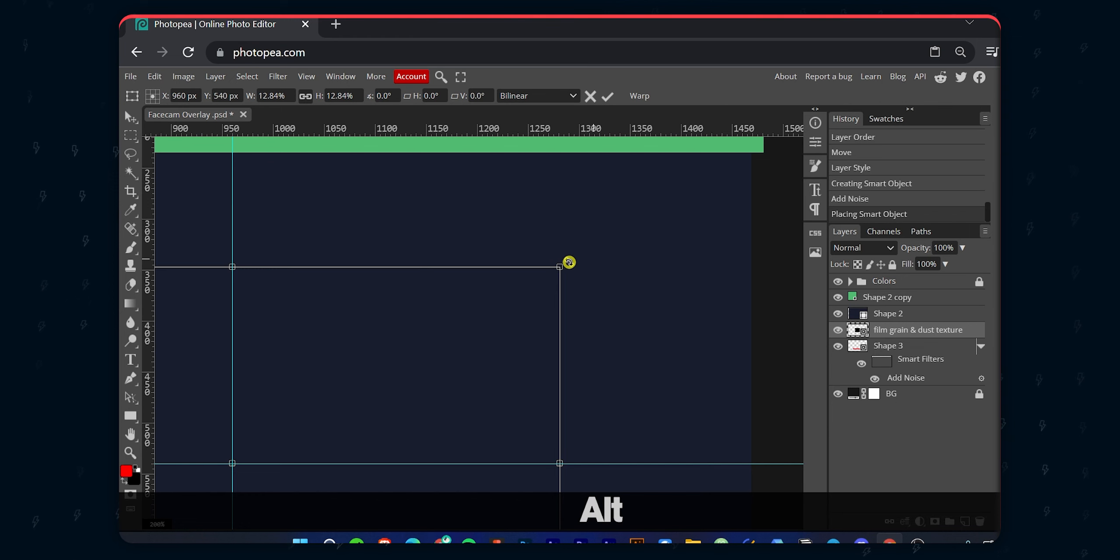
pyautogui.press('alt')
pyautogui.scroll(-3, 566, 259)
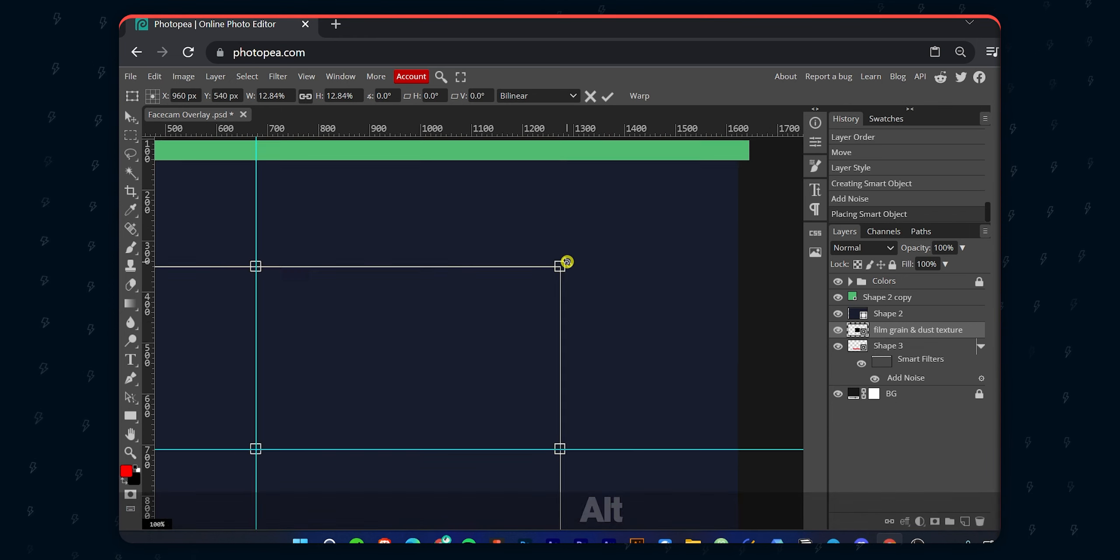
pyautogui.moveTo(593, 257); pyautogui.dragTo(499, 386)
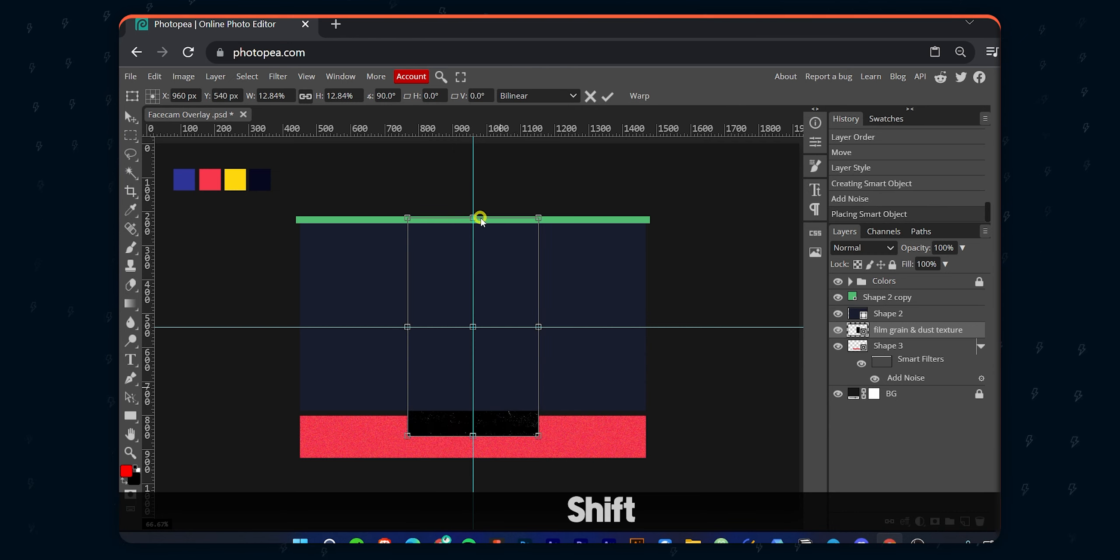
pyautogui.moveTo(473, 218); pyautogui.dragTo(542, 415)
pyautogui.scroll(1, 472, 450)
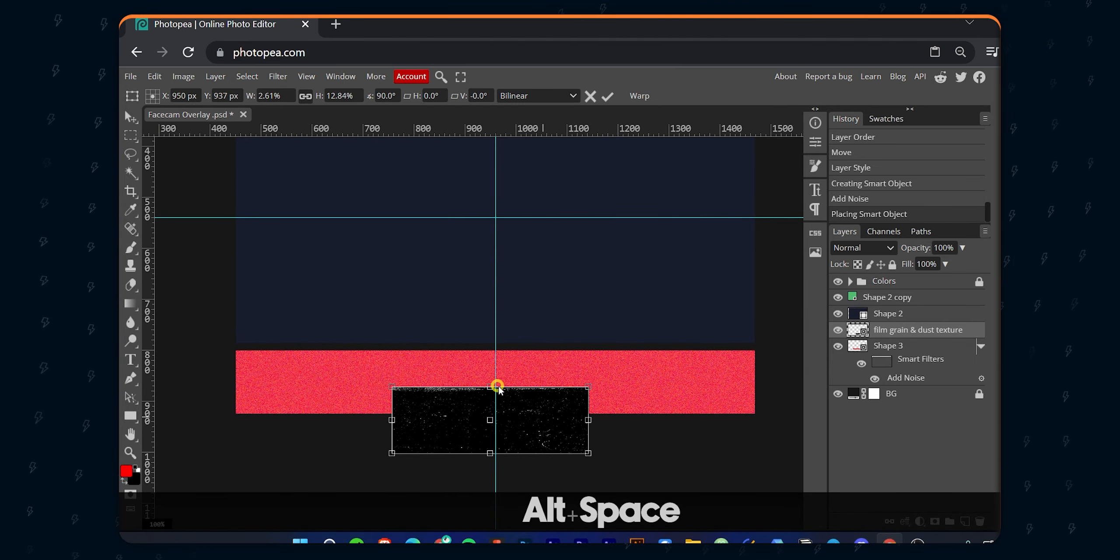
pyautogui.moveTo(491, 388); pyautogui.dragTo(516, 246)
pyautogui.moveTo(548, 341); pyautogui.dragTo(550, 445)
pyautogui.moveTo(488, 362); pyautogui.dragTo(508, 260)
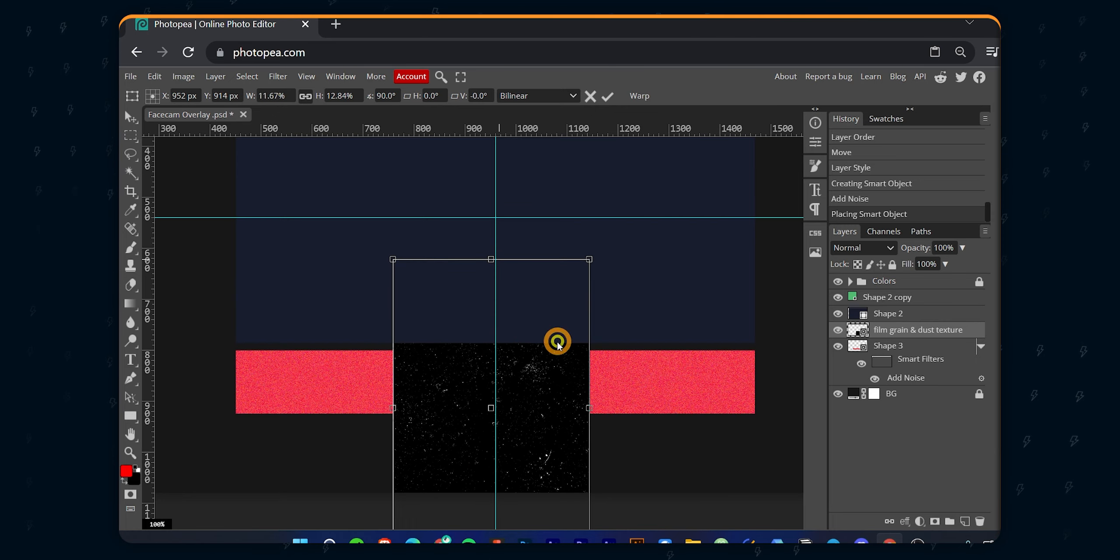
pyautogui.moveTo(555, 340); pyautogui.dragTo(569, 453)
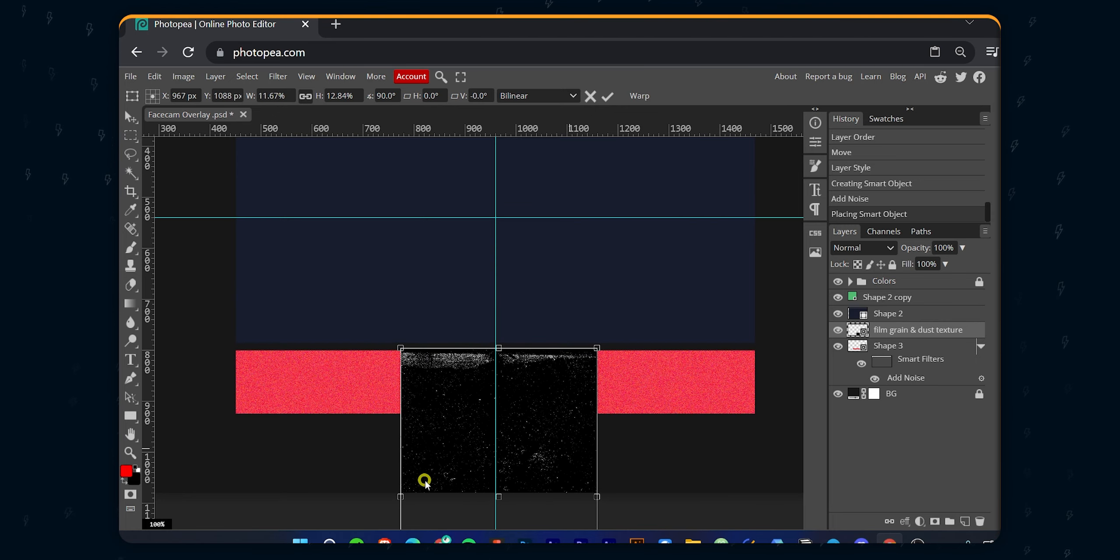
# - Stretch the grain texture to a height scale of about 37.93% so it extends past both ends of the red rectangle, and apply the transform
pyautogui.moveTo(400, 496); pyautogui.dragTo(231, 492)
pyautogui.moveTo(596, 495); pyautogui.dragTo(786, 482)
pyautogui.moveTo(308, 440); pyautogui.dragTo(300, 438)
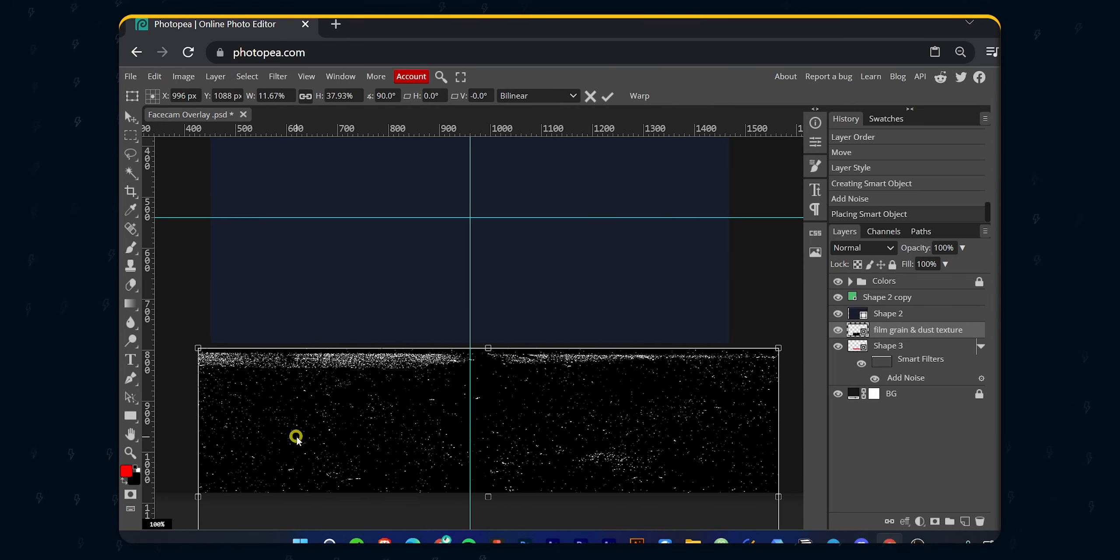
pyautogui.click(608, 97)
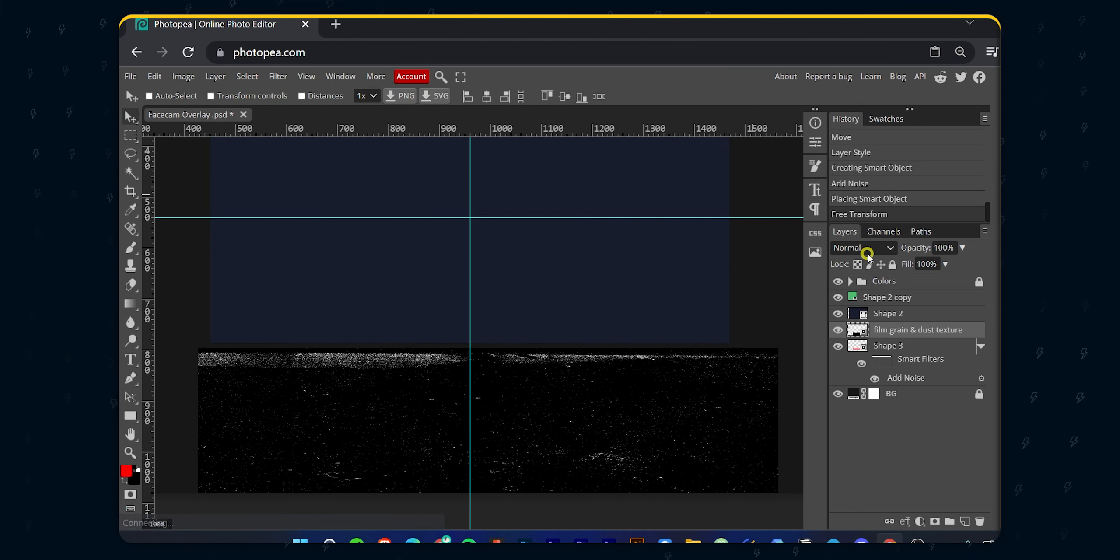
# - Clip the film grain & dust texture layer to Shape 3, hiding the texture while clipping and showing it again
pyautogui.click(837, 330)
pyautogui.click(838, 346)
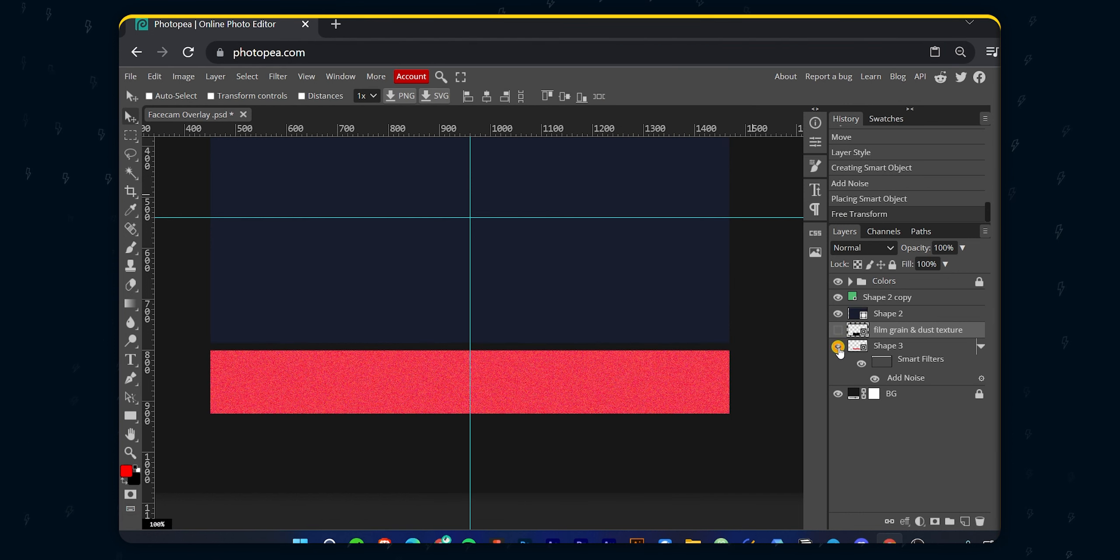
pyautogui.rightClick(974, 333)
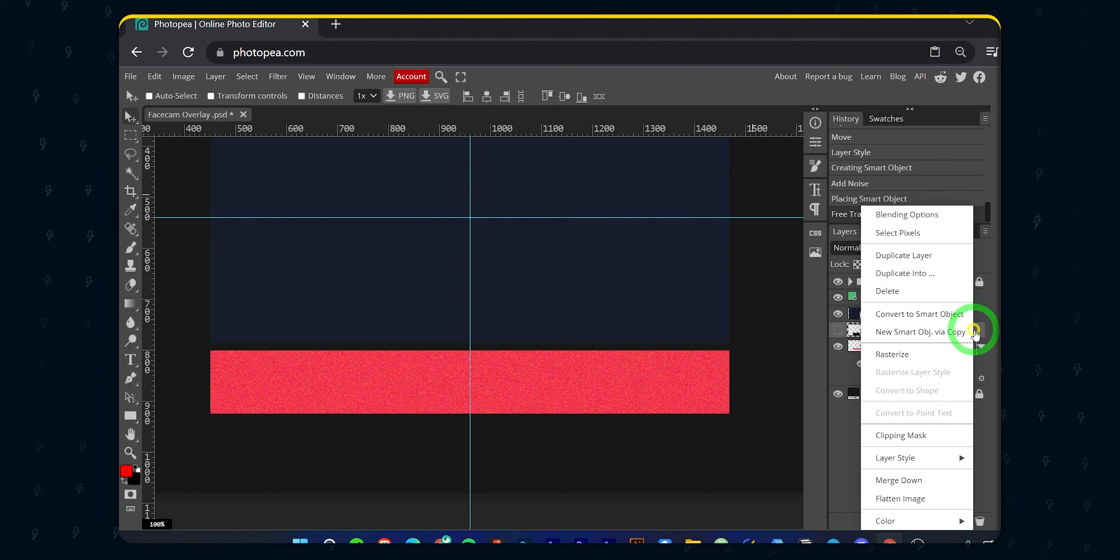
pyautogui.click(894, 438)
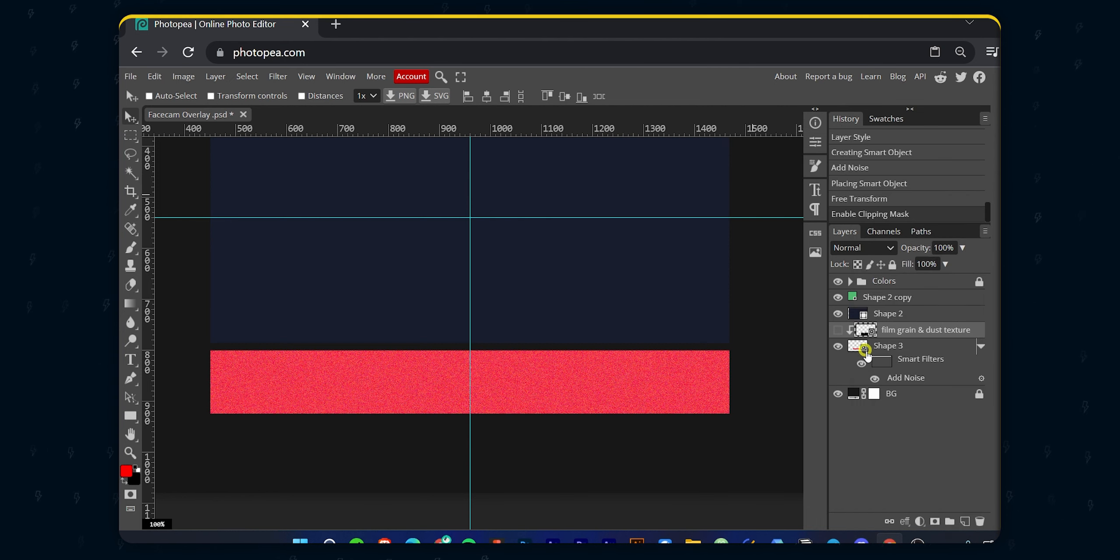
pyautogui.click(837, 330)
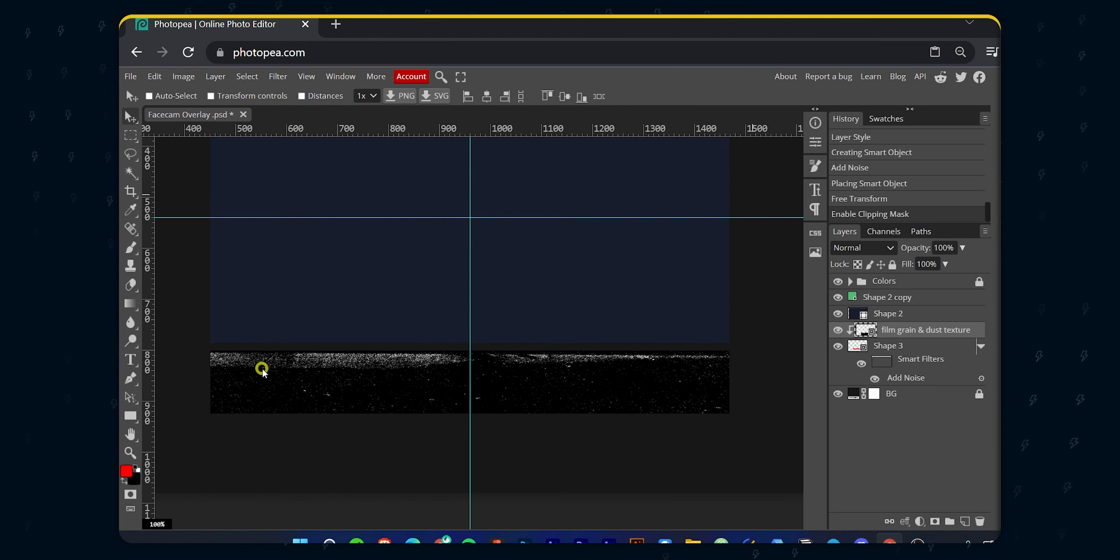
# - Set the film grain & dust texture layer's blend mode to Lighten and shift the texture slightly up and left over the rectangle
pyautogui.click(859, 244)
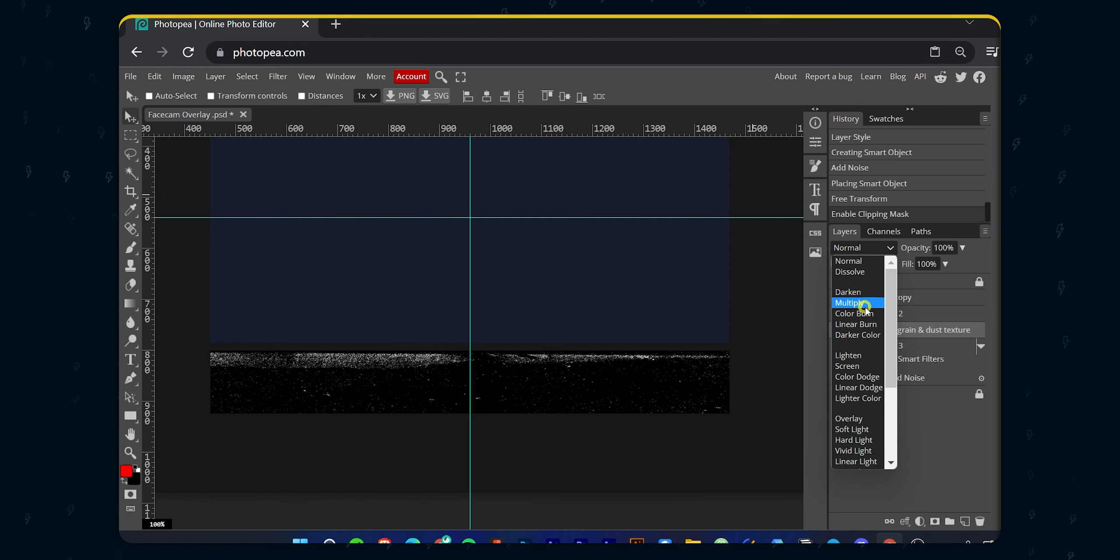
pyautogui.click(852, 358)
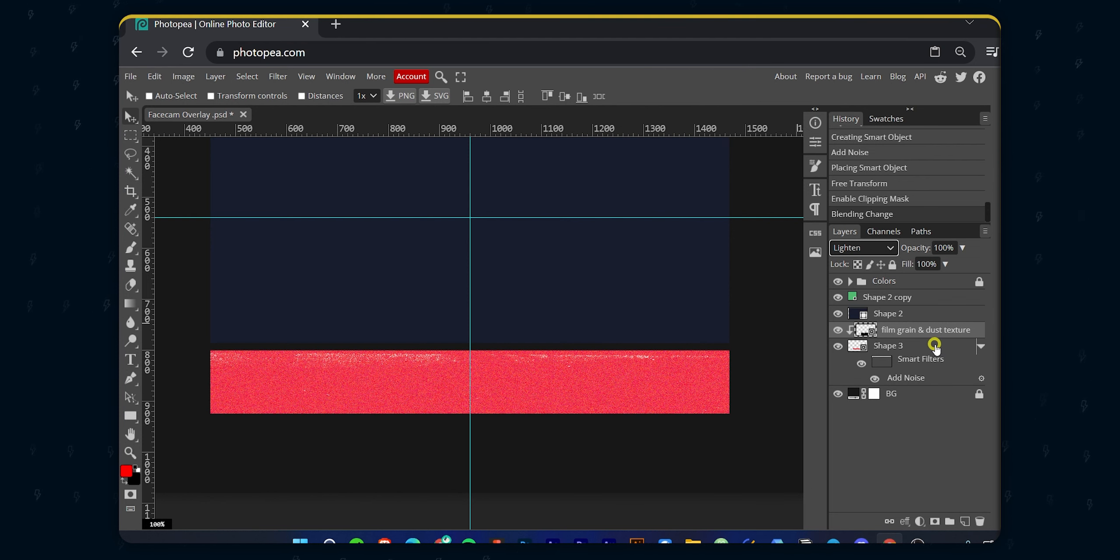
pyautogui.moveTo(650, 382); pyautogui.dragTo(635, 375)
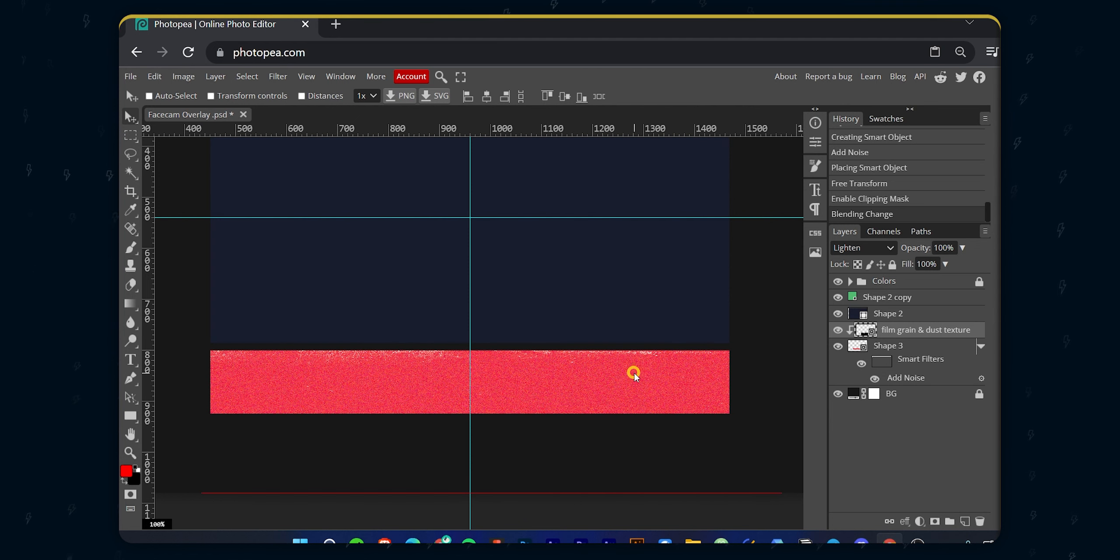
pyautogui.click(634, 374)
# - Change the film grain & dust texture layer's blend mode to Screen, and try a slight shift of the texture, undoing it
pyautogui.click(887, 248)
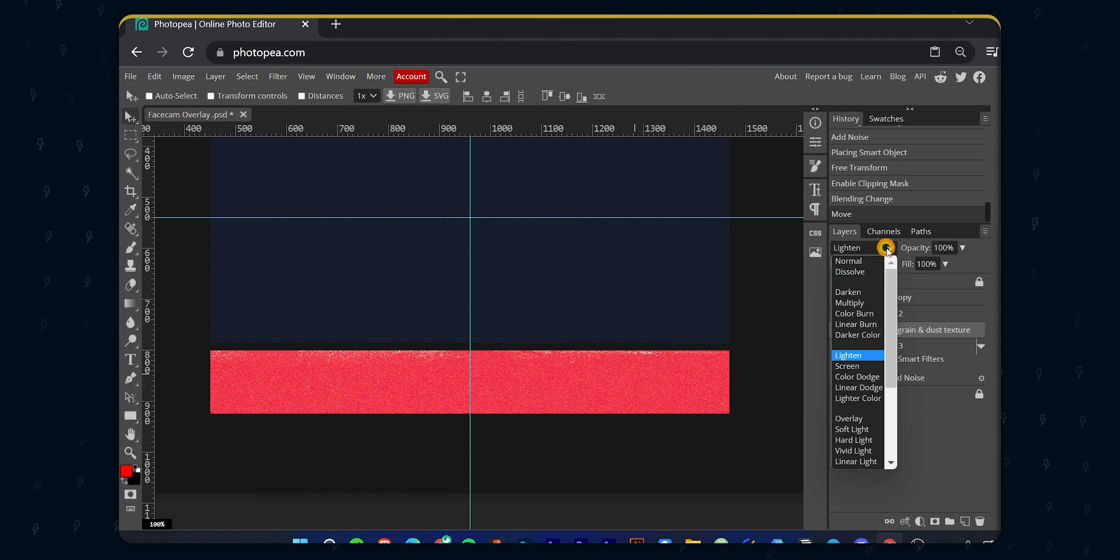
pyautogui.click(847, 365)
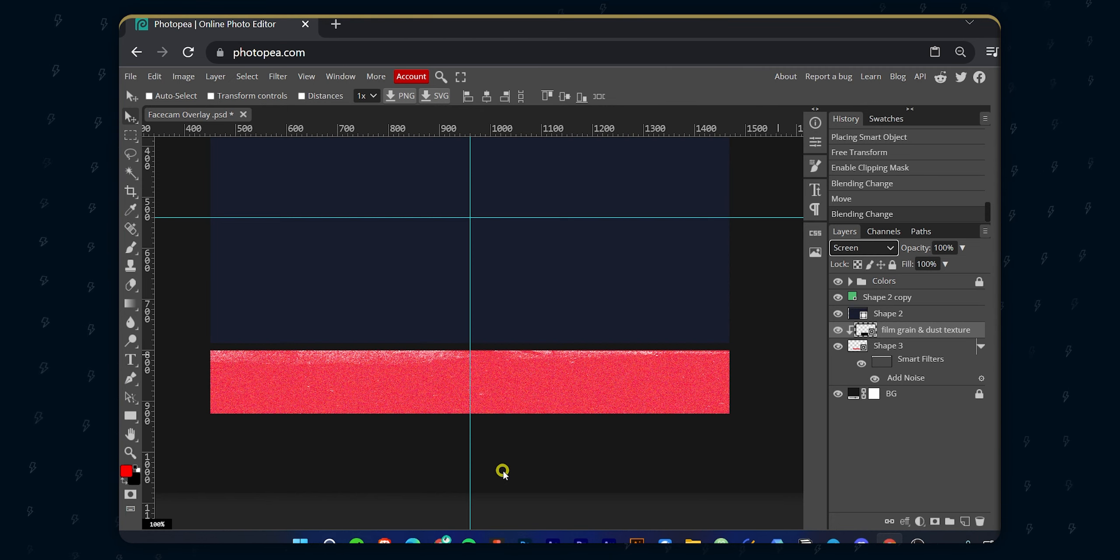
pyautogui.moveTo(210, 384); pyautogui.dragTo(217, 383)
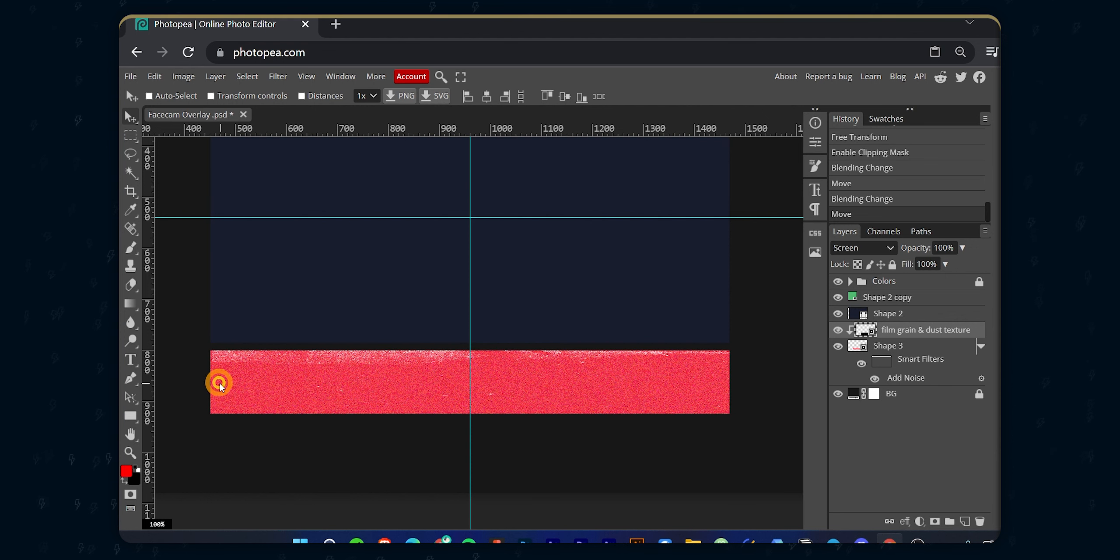
pyautogui.hotkey('ctrl', 'z')
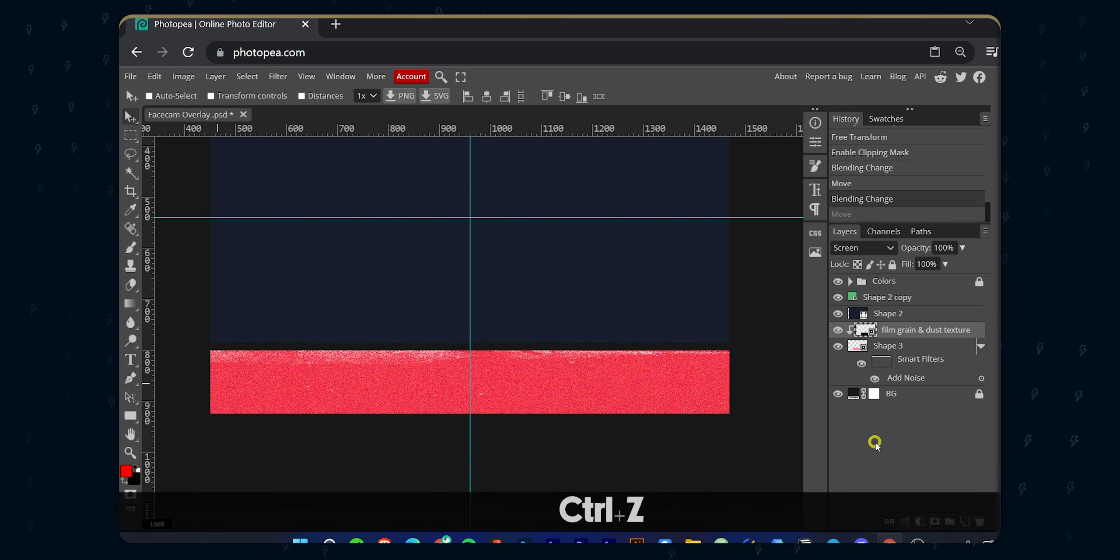
# - Add a new layer directly above Shape 3 and clip it to Shape 3
pyautogui.click(915, 350)
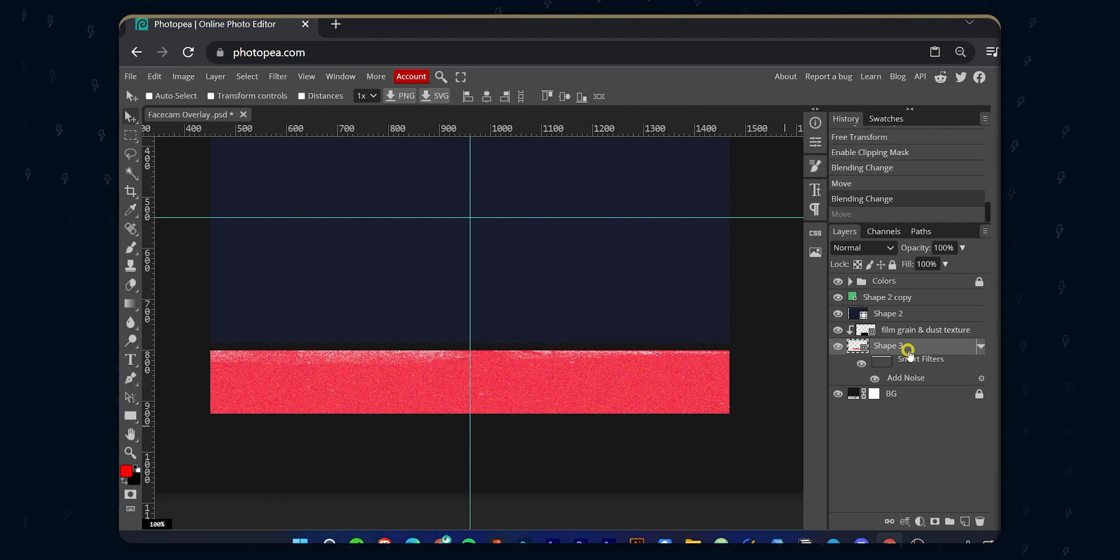
pyautogui.click(964, 521)
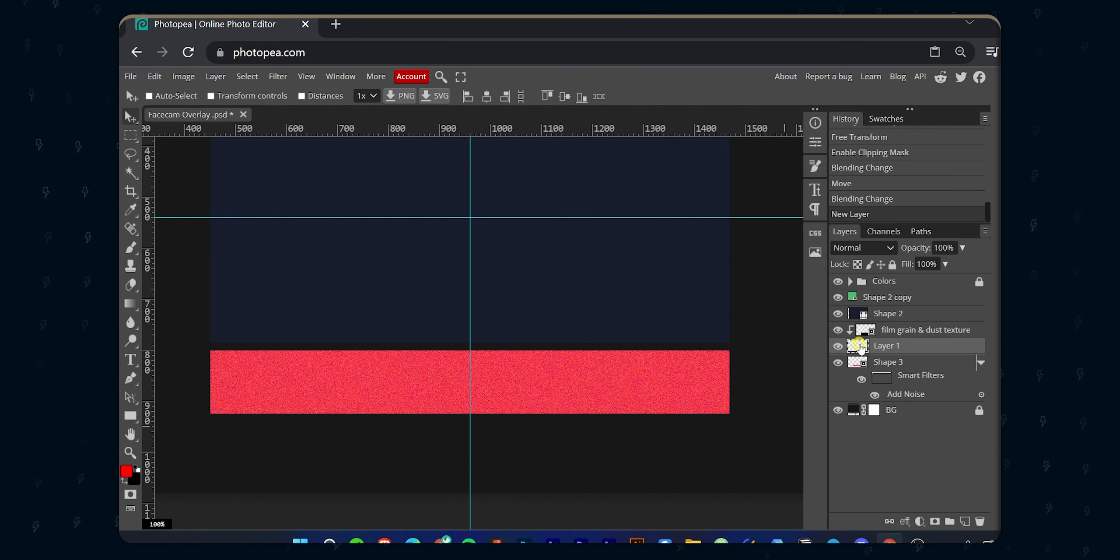
pyautogui.press('alt')
pyautogui.rightClick(922, 350)
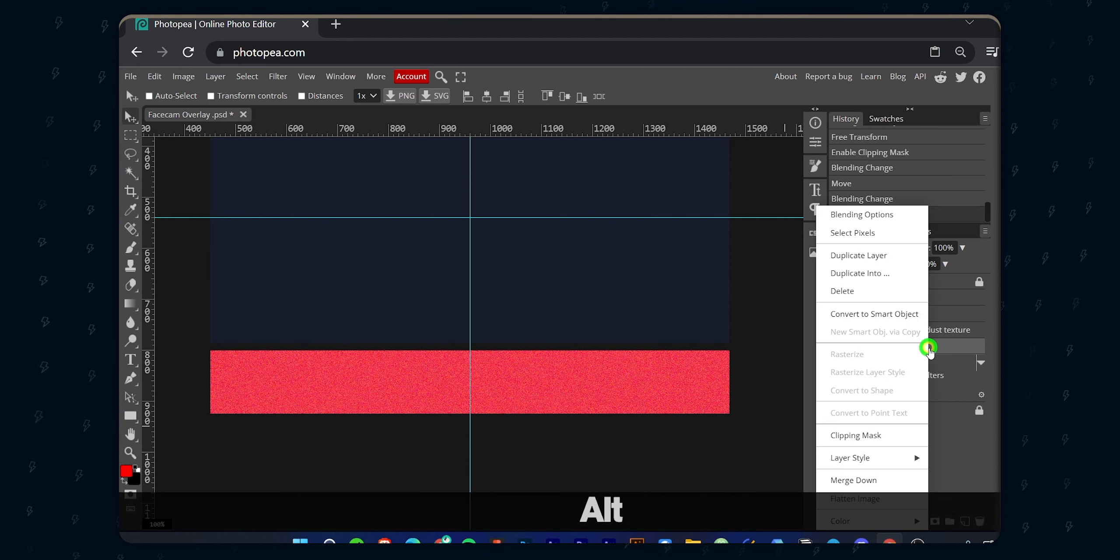
pyautogui.click(870, 434)
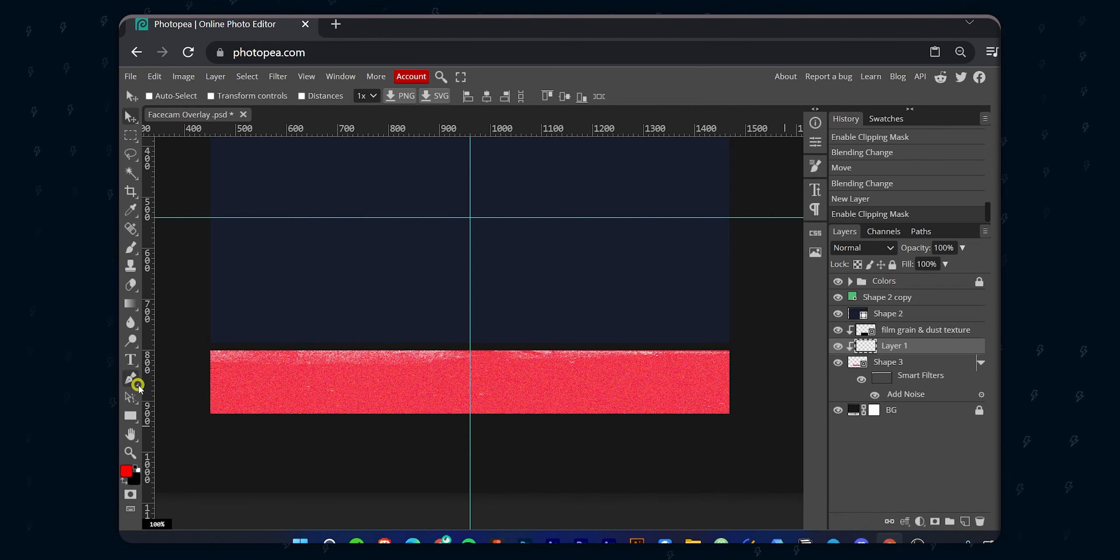
# - Draw a wide, low rectangle on Layer 1 over the lower left half of the red rectangle, reaching its bottom edge
pyautogui.click(130, 415)
pyautogui.moveTo(240, 383); pyautogui.dragTo(439, 414)
pyautogui.press('space')
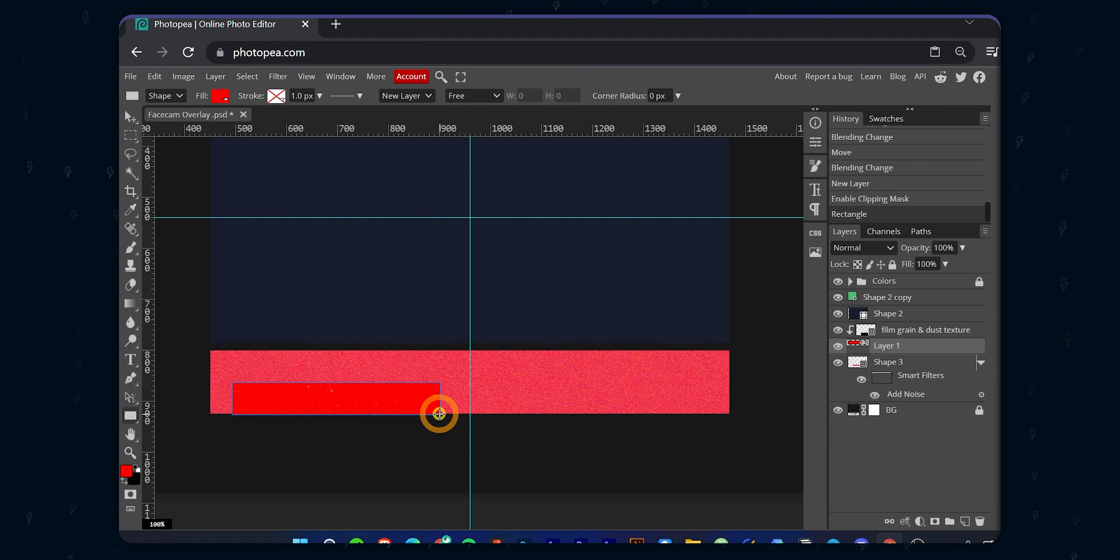
# - Fill the new rectangle with the blue 2d3496 sampled from the palette swatch and clip its layer to Shape 3 again
pyautogui.doubleClick(864, 346)
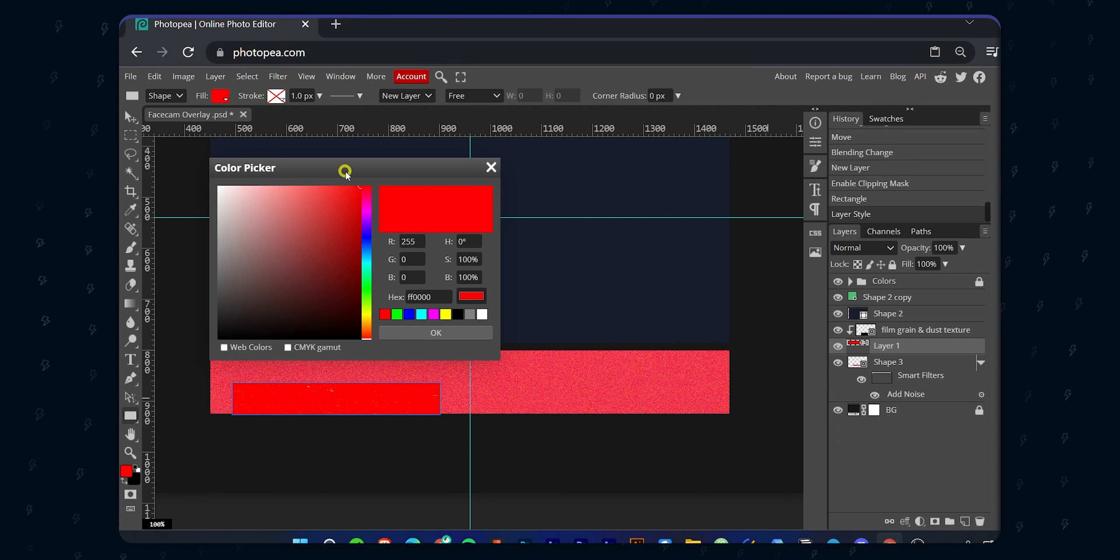
pyautogui.moveTo(345, 173); pyautogui.dragTo(486, 279)
pyautogui.scroll(-1, 212, 175)
pyautogui.click(178, 179)
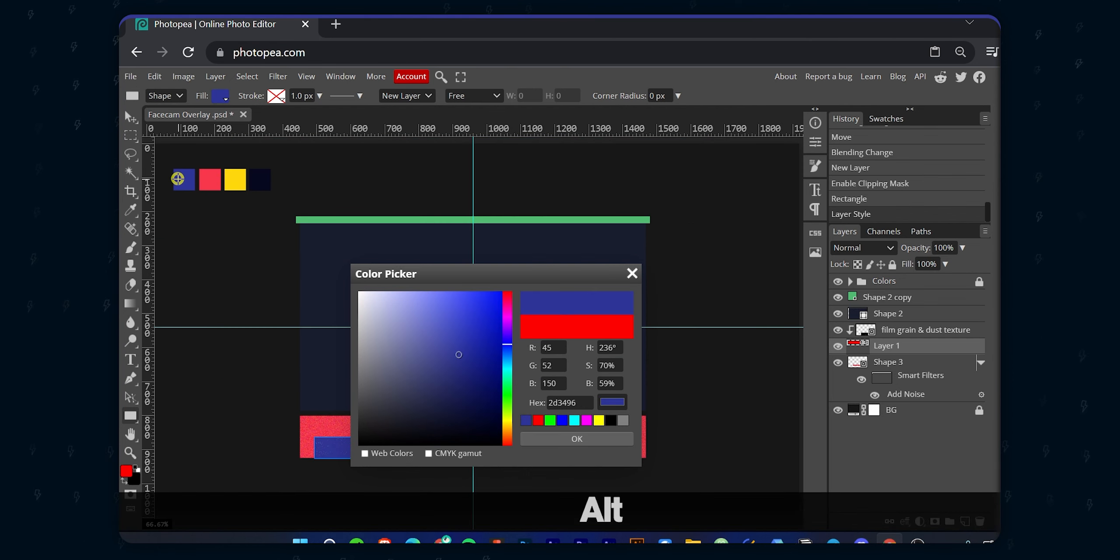
pyautogui.click(580, 438)
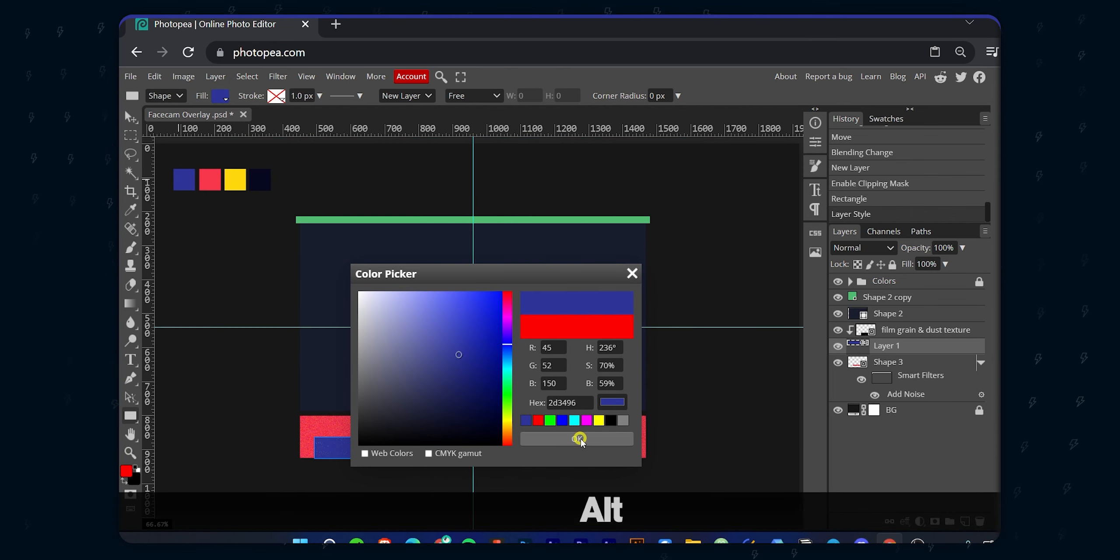
pyautogui.scroll(3, 387, 453)
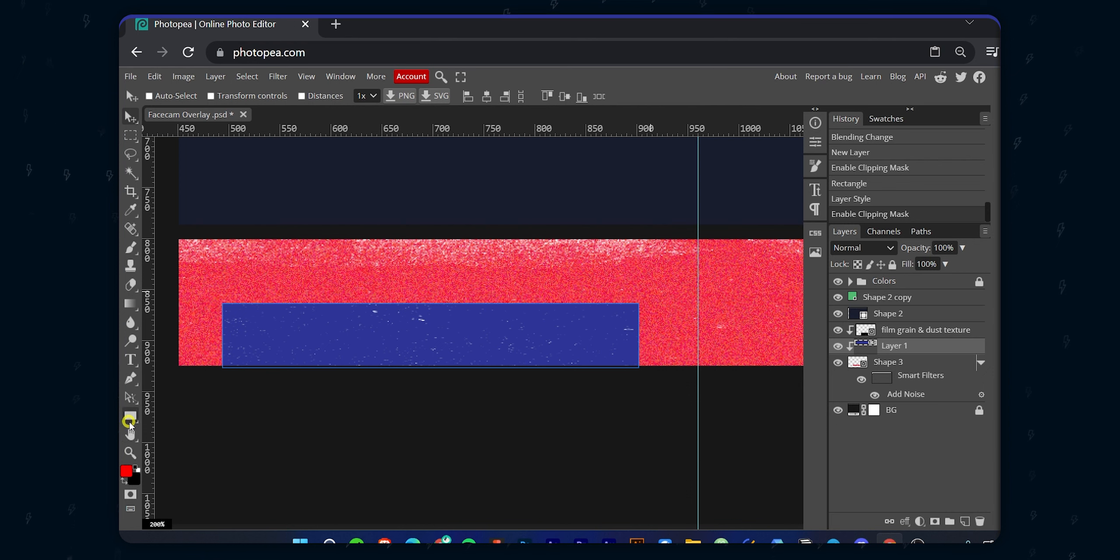
# - Give the blue rectangle a solid stroke in the lighter blue 4d54c1
pyautogui.click(130, 421)
pyautogui.click(276, 96)
pyautogui.click(334, 119)
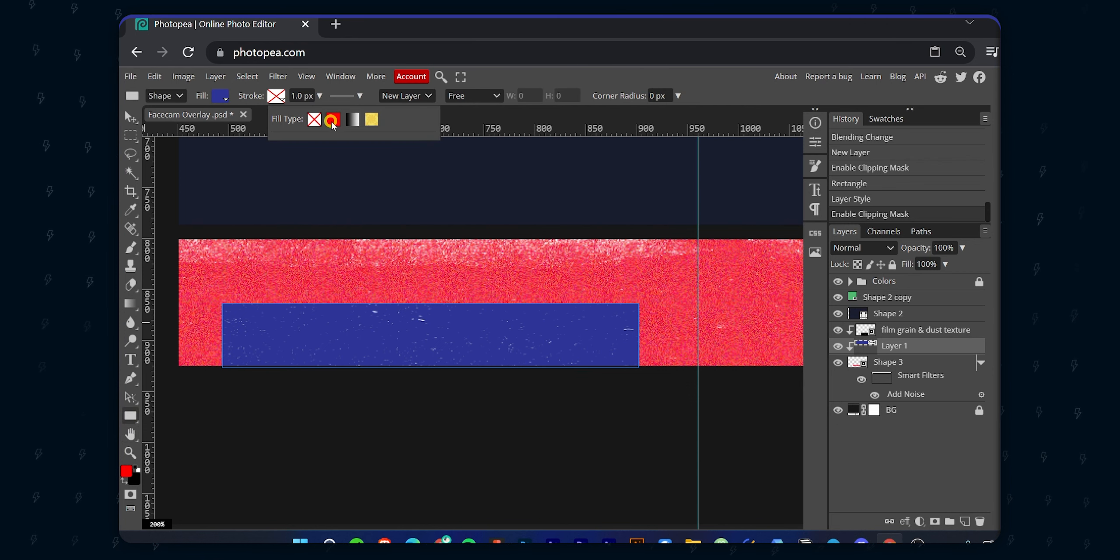
pyautogui.click(341, 163)
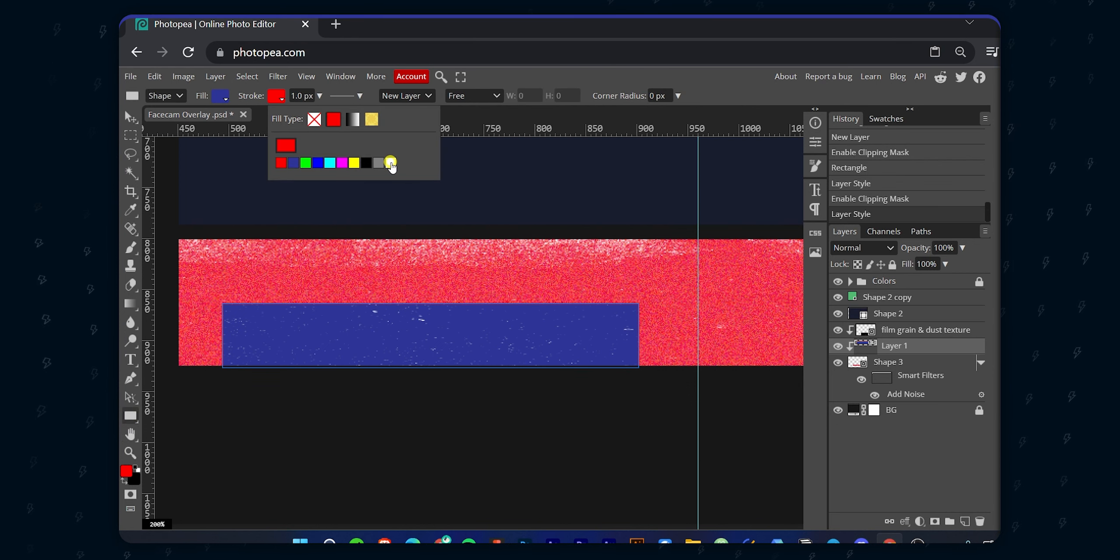
pyautogui.click(390, 163)
pyautogui.click(305, 163)
pyautogui.click(286, 145)
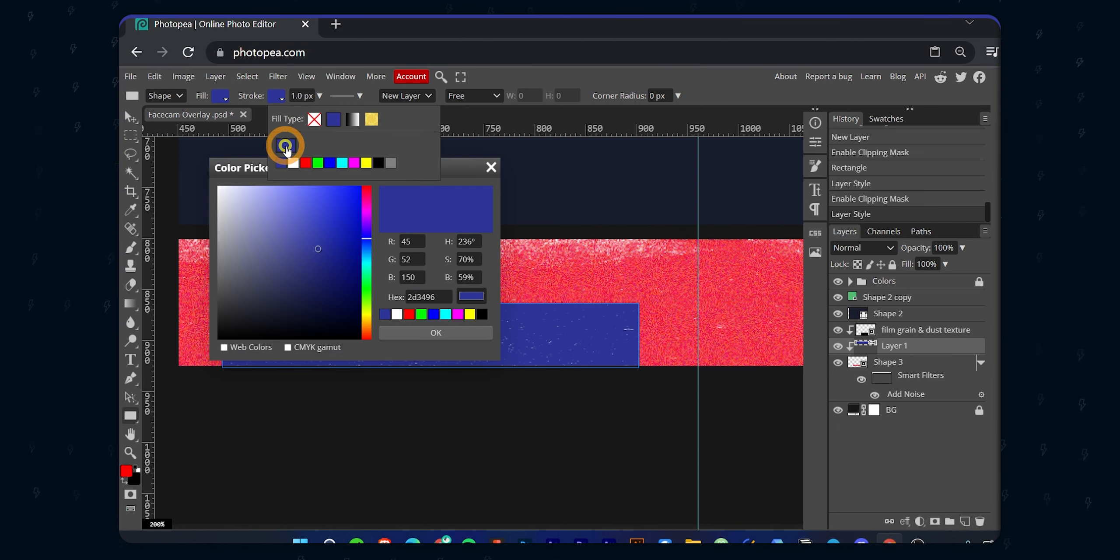
pyautogui.moveTo(306, 216); pyautogui.dragTo(304, 223)
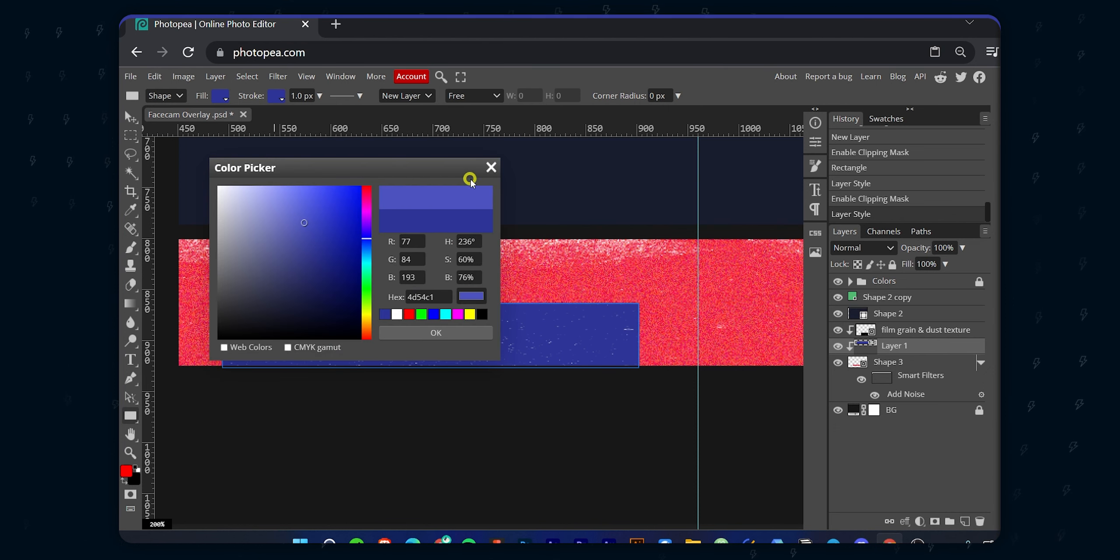
pyautogui.click(425, 331)
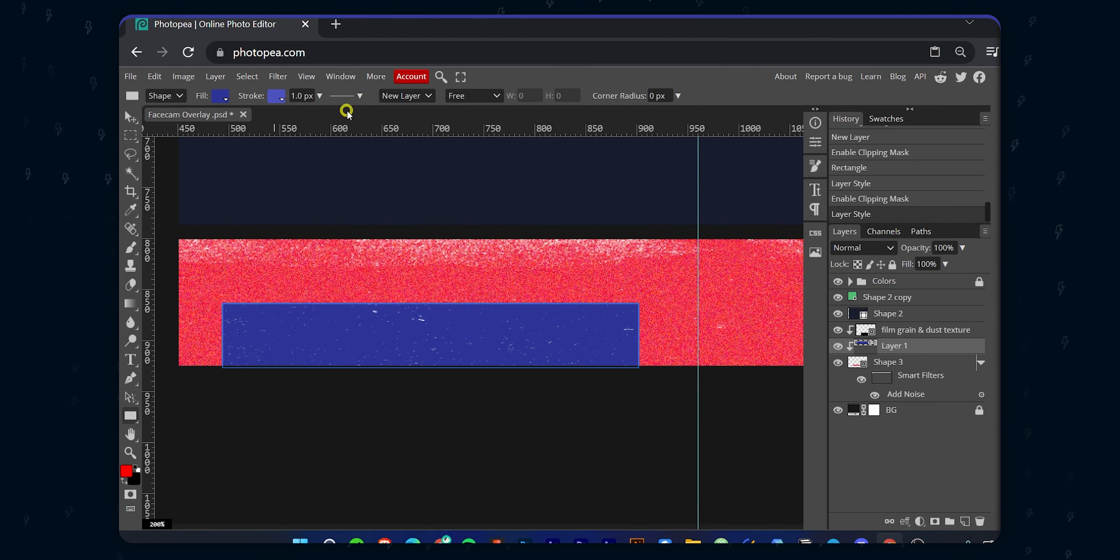
# - Set the blue rectangle's stroke width to 1.5 px
pyautogui.click(322, 96)
pyautogui.moveTo(295, 113); pyautogui.dragTo(298, 115)
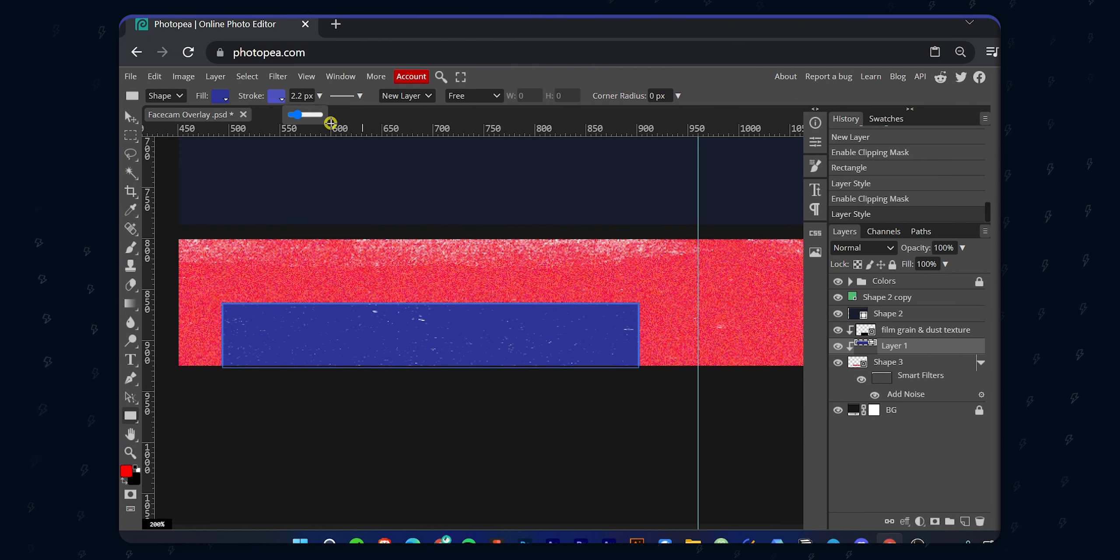
pyautogui.click(294, 95)
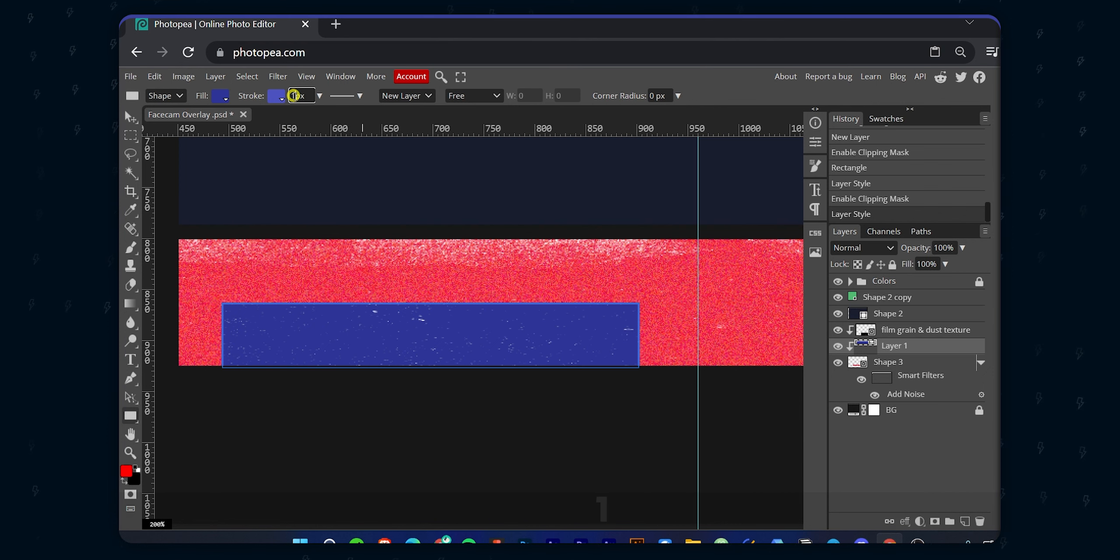
pyautogui.write('1.5')
pyautogui.press('Return')
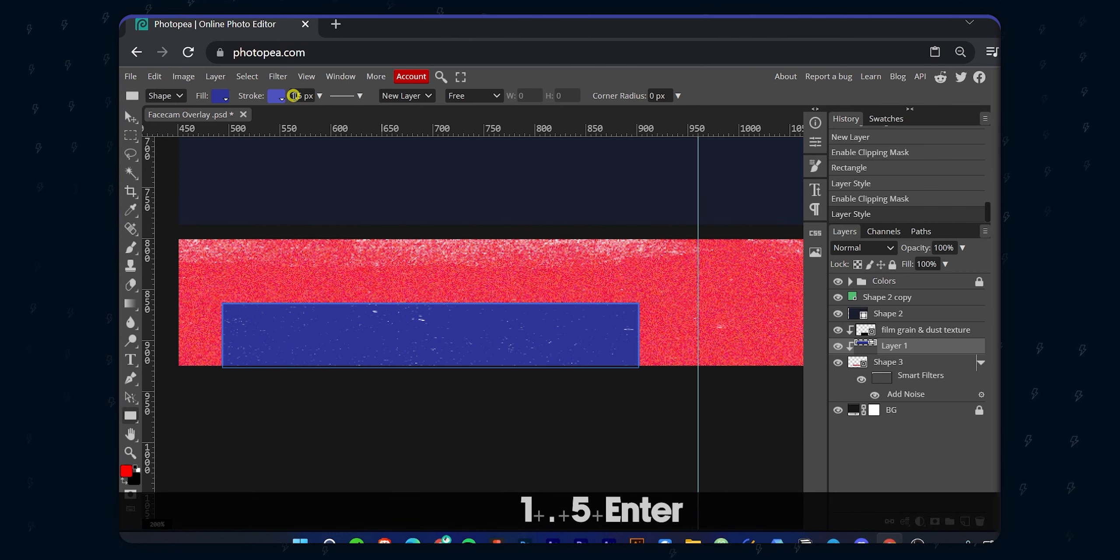
# - Add a new layer above Shape 2 and create a text box above the blue rectangle reading "New Subscriber"
pyautogui.click(916, 334)
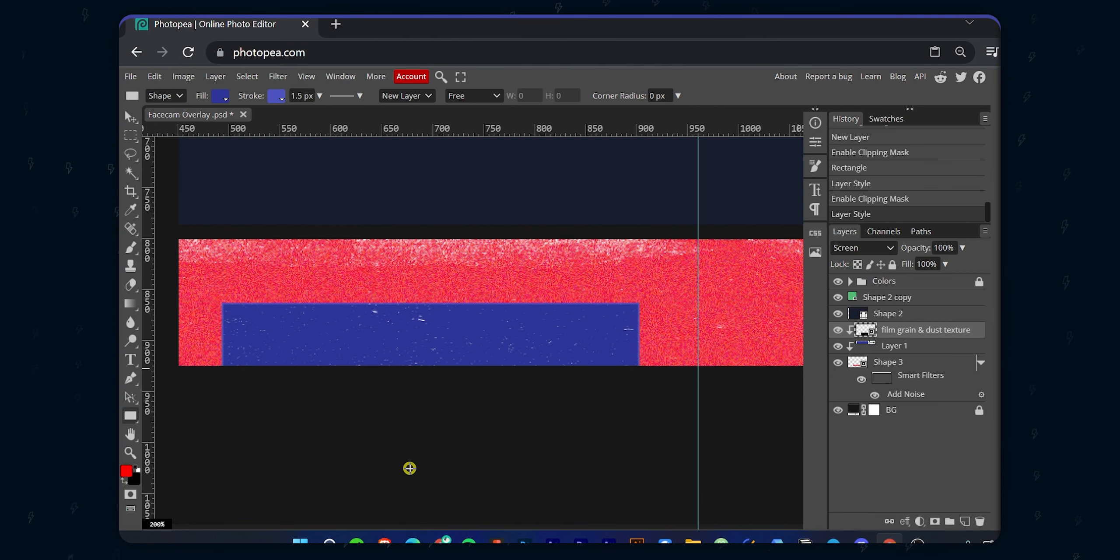
pyautogui.click(131, 360)
pyautogui.click(926, 316)
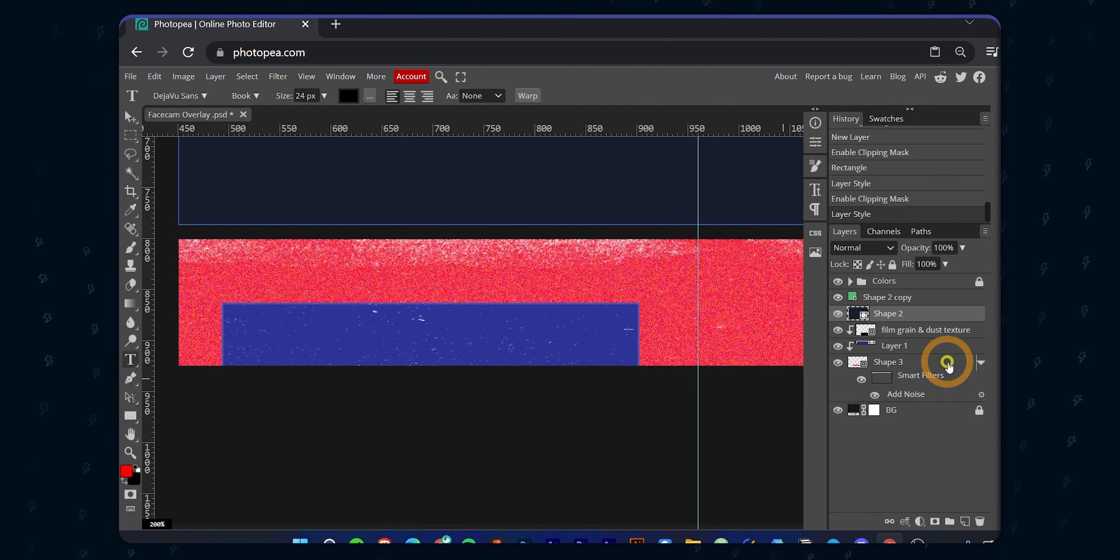
pyautogui.click(964, 521)
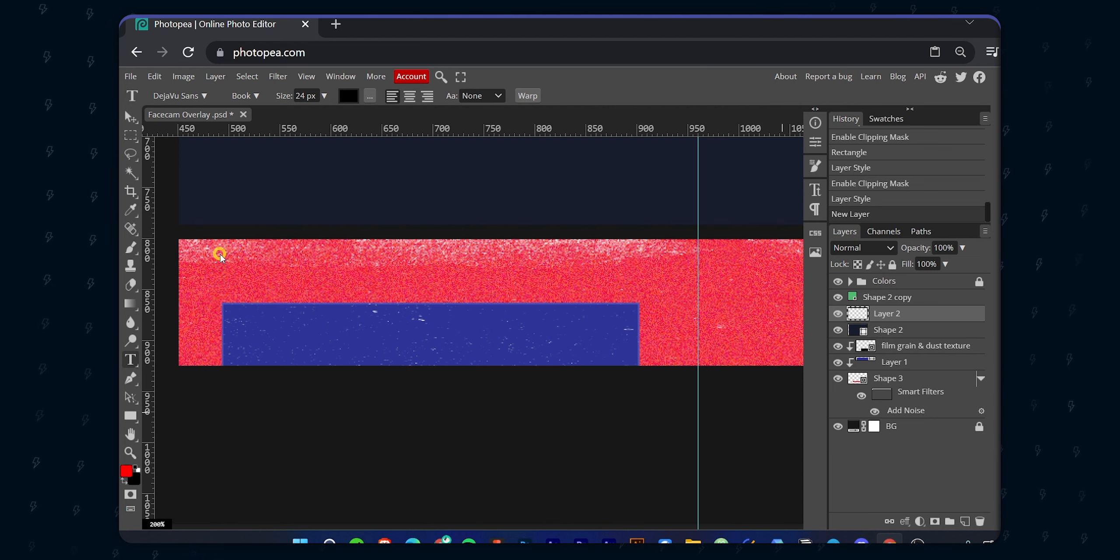
pyautogui.moveTo(223, 258); pyautogui.dragTo(558, 291)
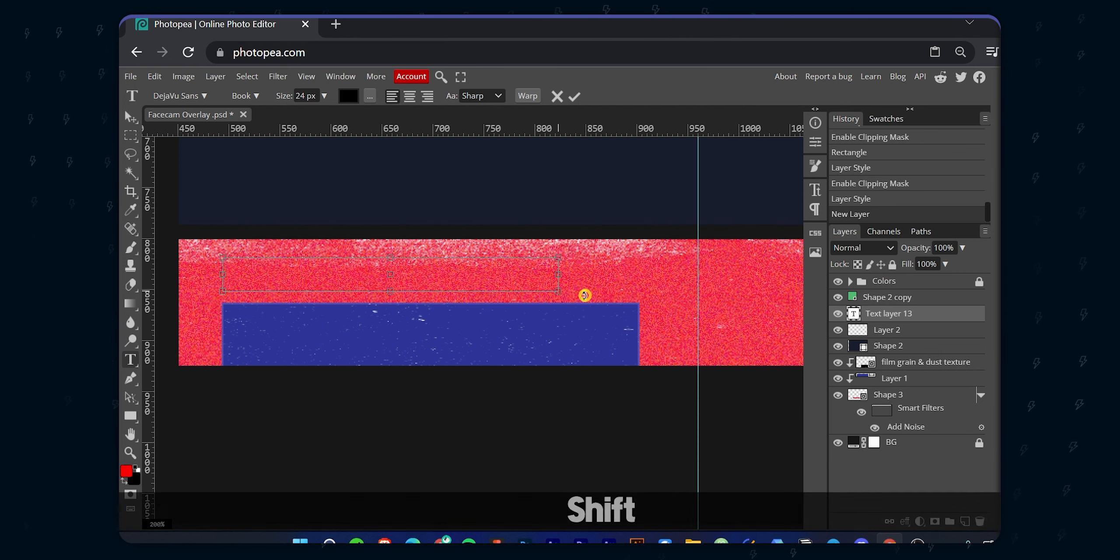
pyautogui.write('New')
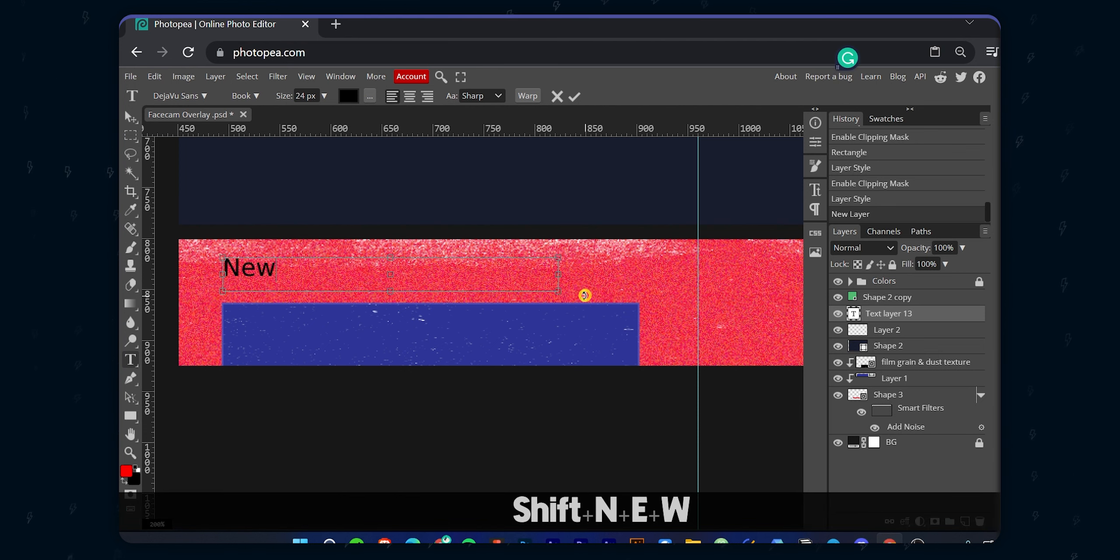
pyautogui.write(' Subscriber')
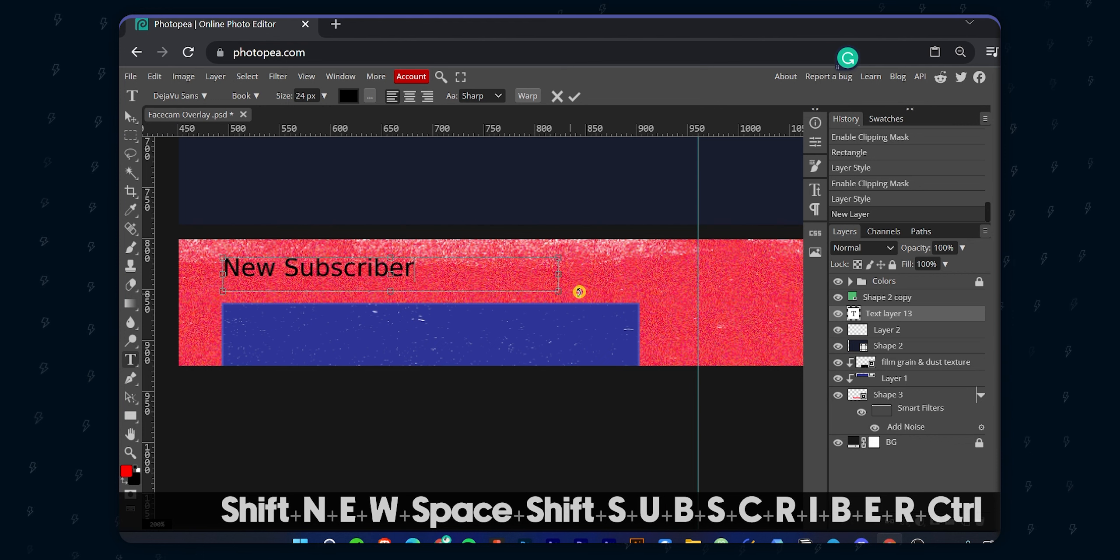
# - Select the whole "New Subscriber" text and load the font file Newake-Font-Demo.otf, keeping it for future sessions
pyautogui.hotkey('ctrl', 'a')
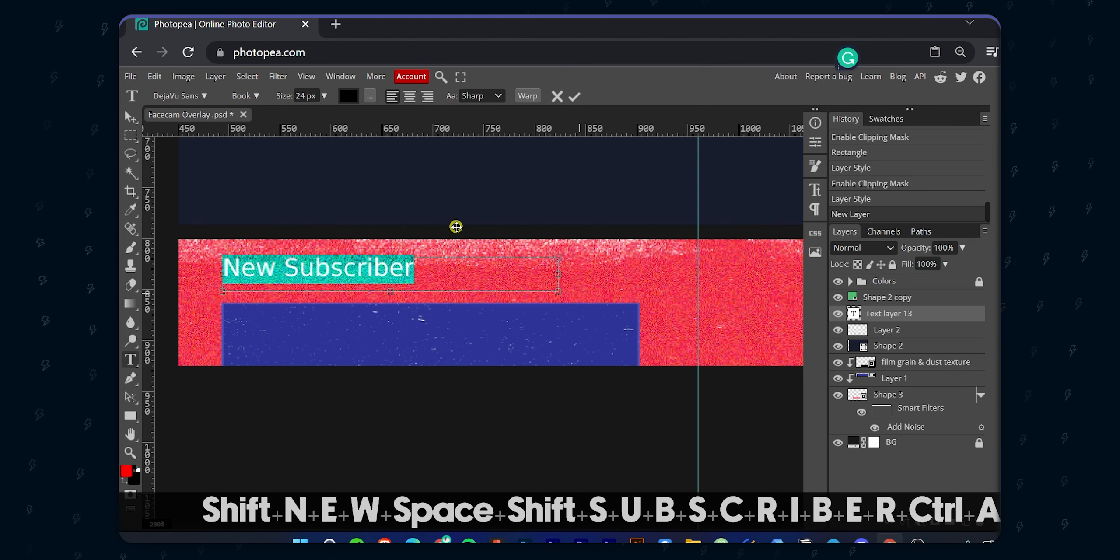
pyautogui.click(179, 96)
pyautogui.hotkey('ctrl', 'a')
pyautogui.press('BackSpace')
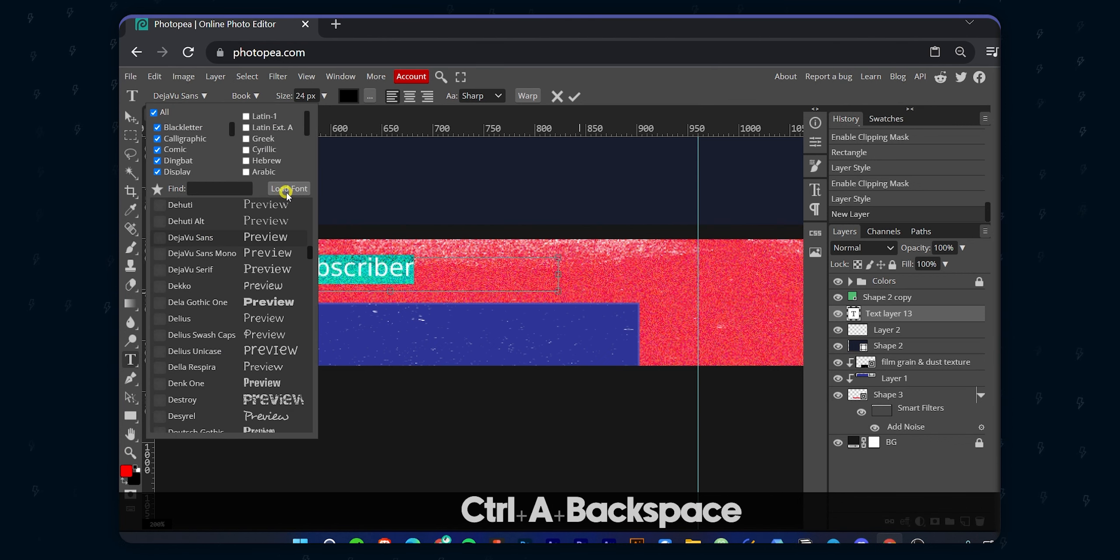
pyautogui.click(286, 189)
pyautogui.click(272, 140)
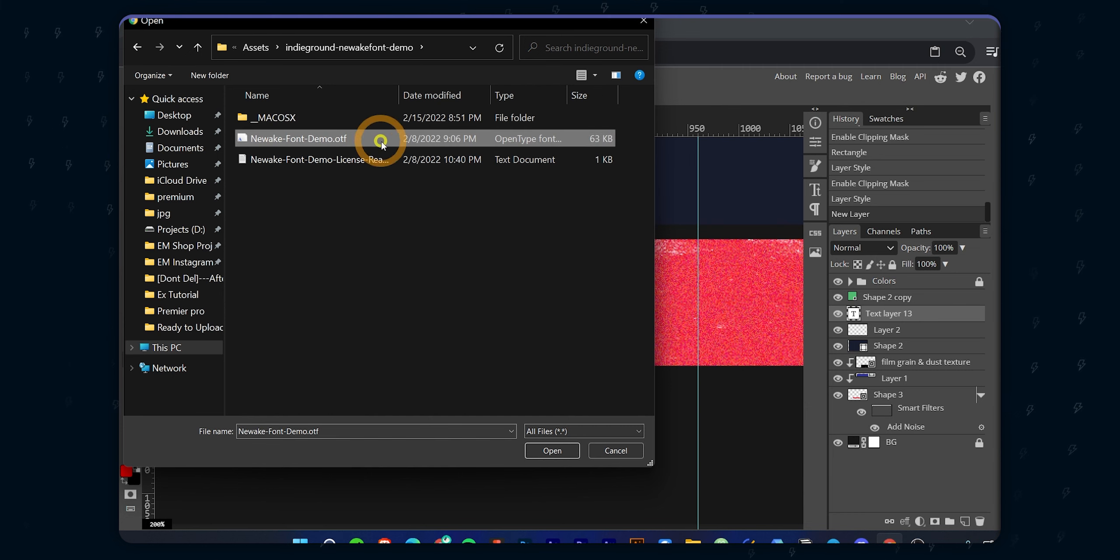
pyautogui.click(552, 450)
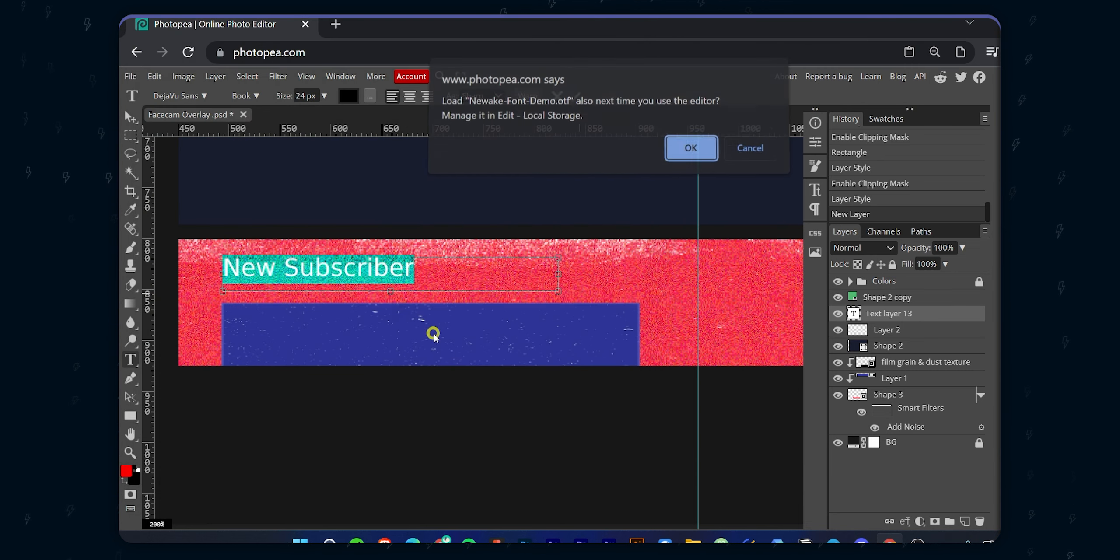
pyautogui.click(690, 152)
# - Load the font file HighriseFont-Bold-Demo.otf from the Highrise folder
pyautogui.click(179, 95)
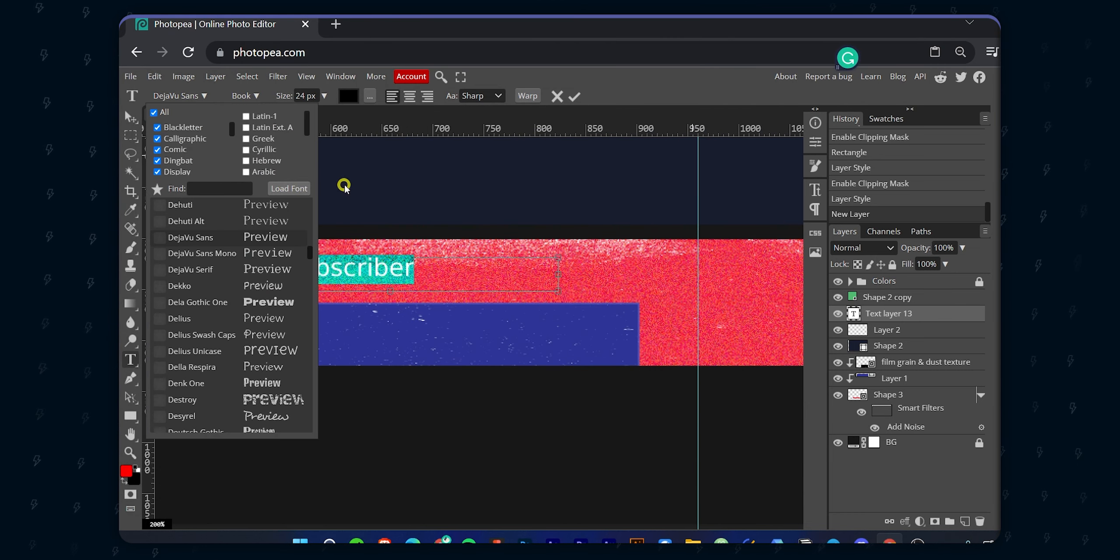
pyautogui.click(317, 199)
pyautogui.hotkey('ctrl', 'o')
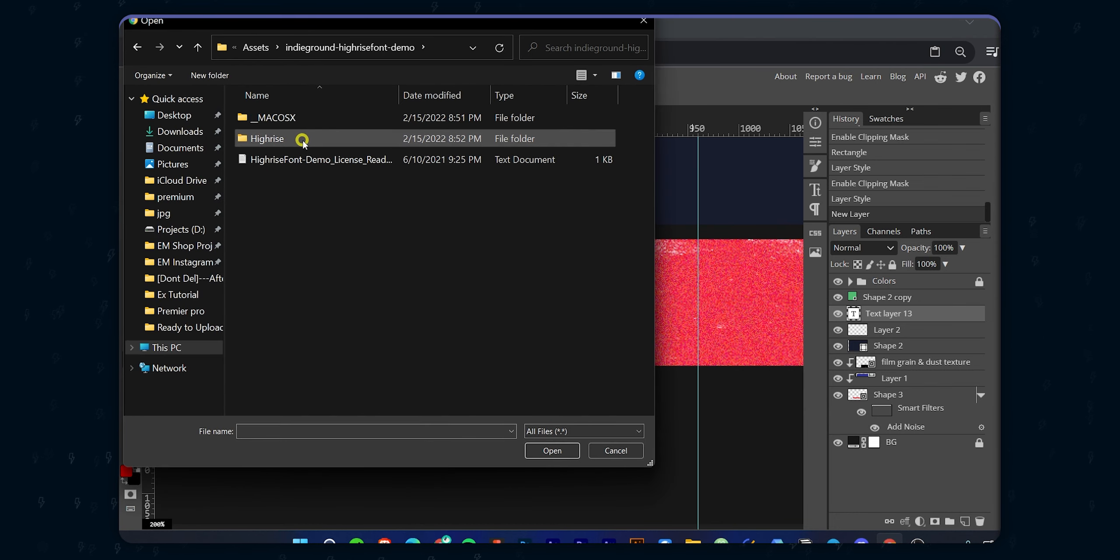
pyautogui.doubleClick(300, 140)
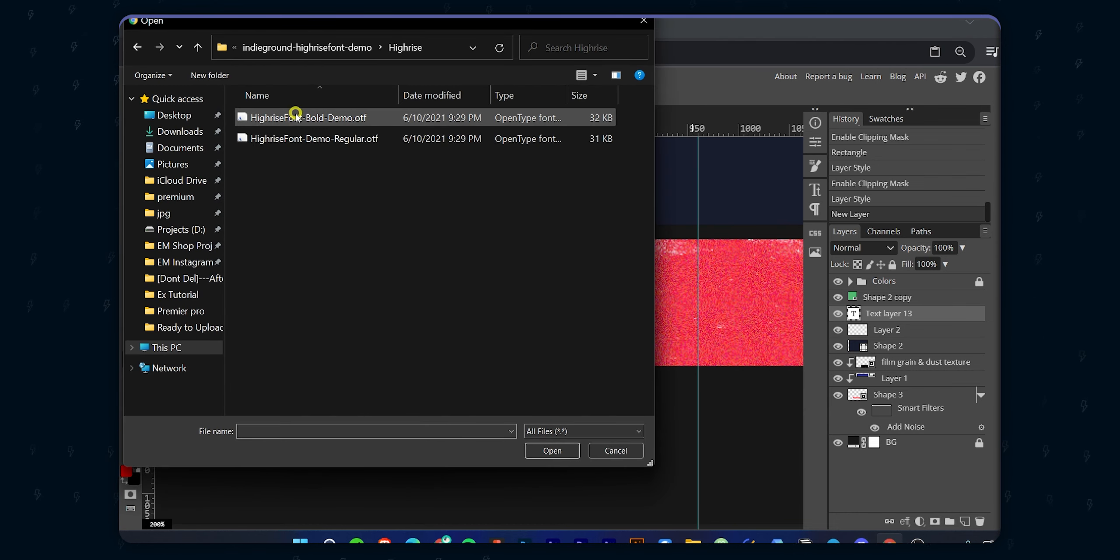
pyautogui.click(329, 125)
pyautogui.click(560, 453)
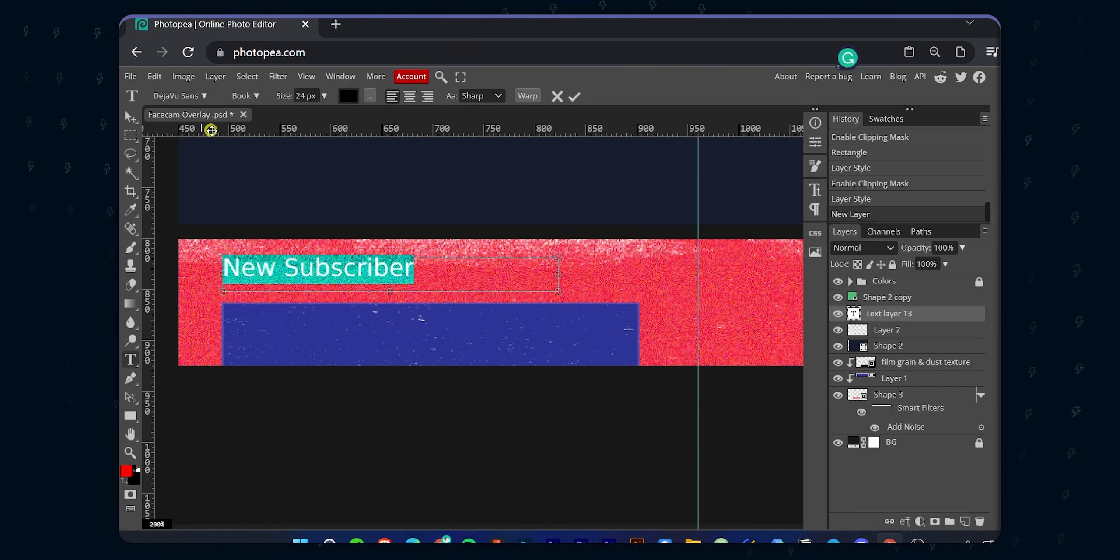
# - Set the "New Subscriber" text in the Newake font and turn on all caps
pyautogui.click(179, 95)
pyautogui.click(207, 188)
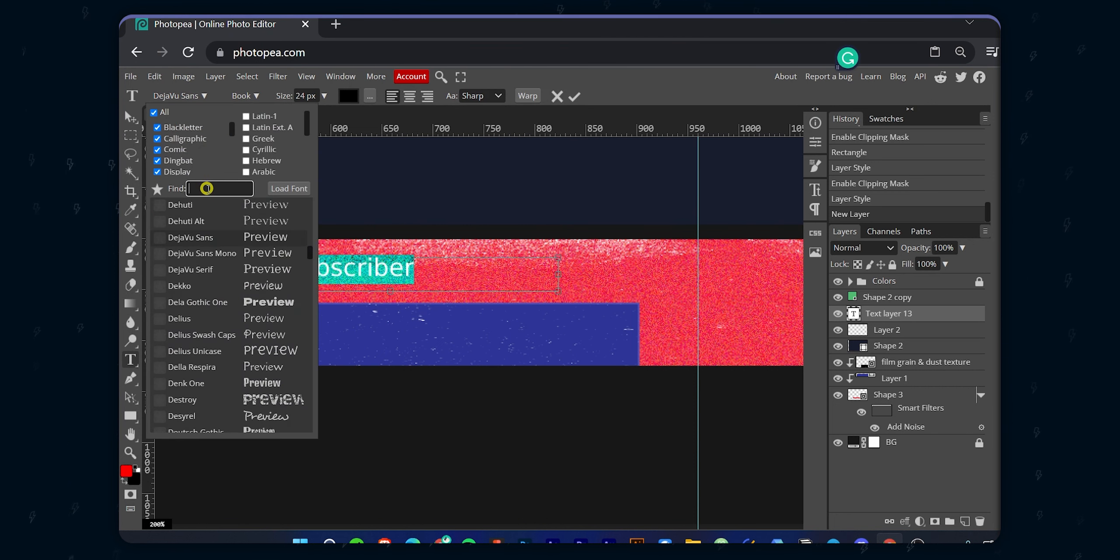
pyautogui.write('newa')
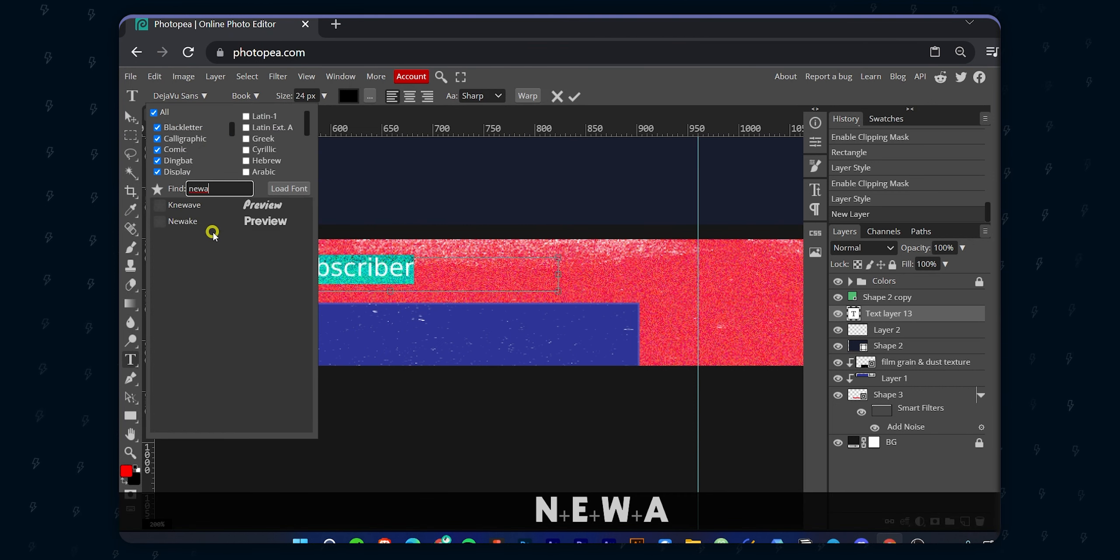
pyautogui.click(182, 221)
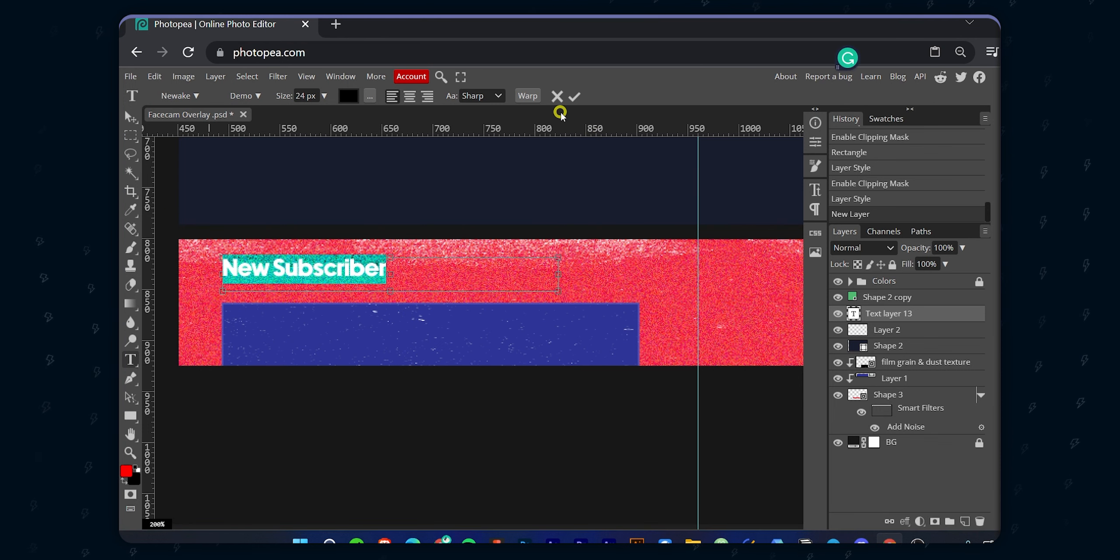
pyautogui.click(815, 191)
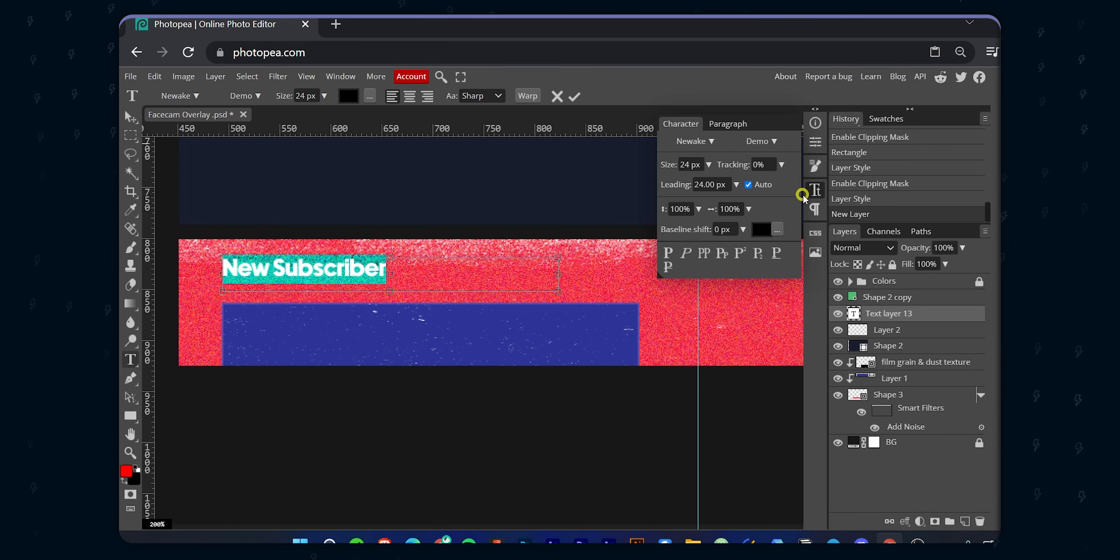
pyautogui.click(704, 253)
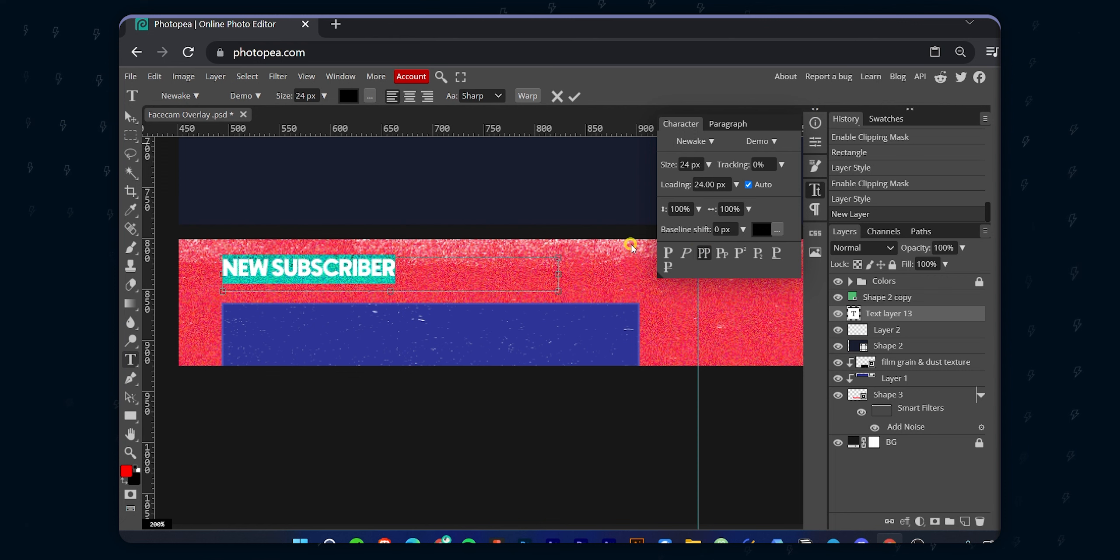
# - Enlarge the "New Subscriber" text in stages, trying 27 px and 31 px and entering 35 px
pyautogui.click(685, 164)
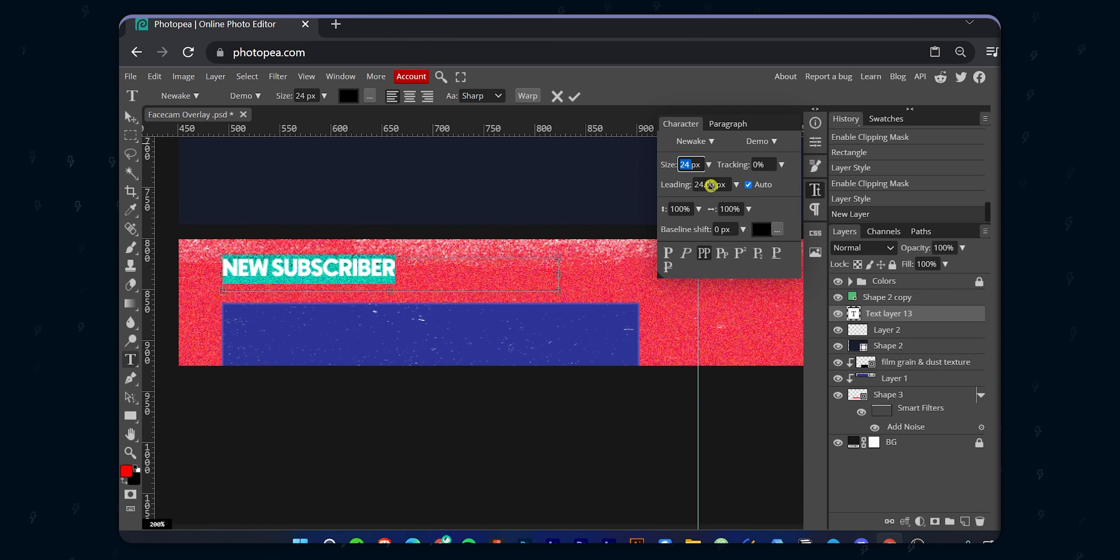
pyautogui.write('27')
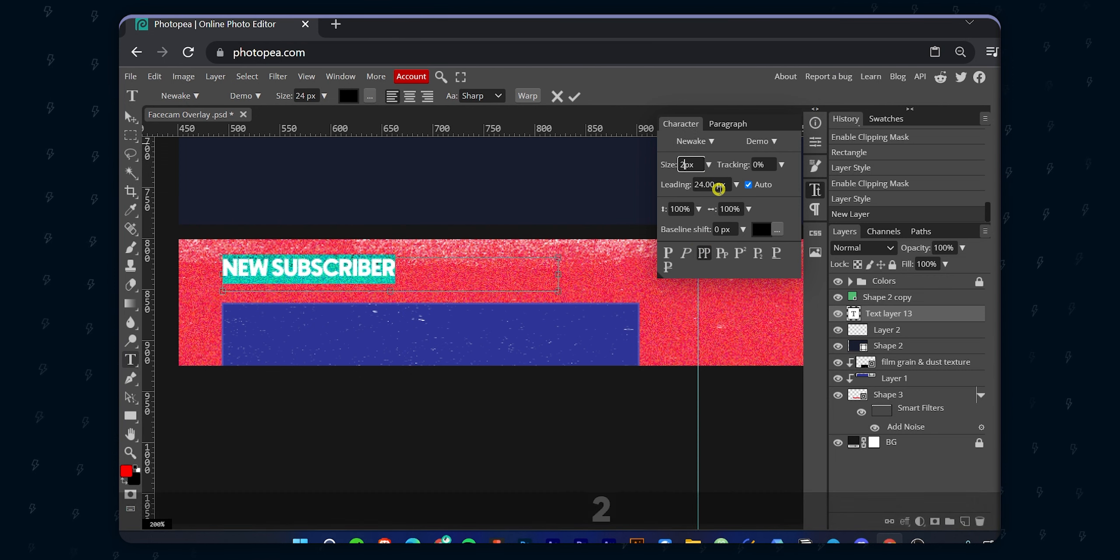
pyautogui.press('Return')
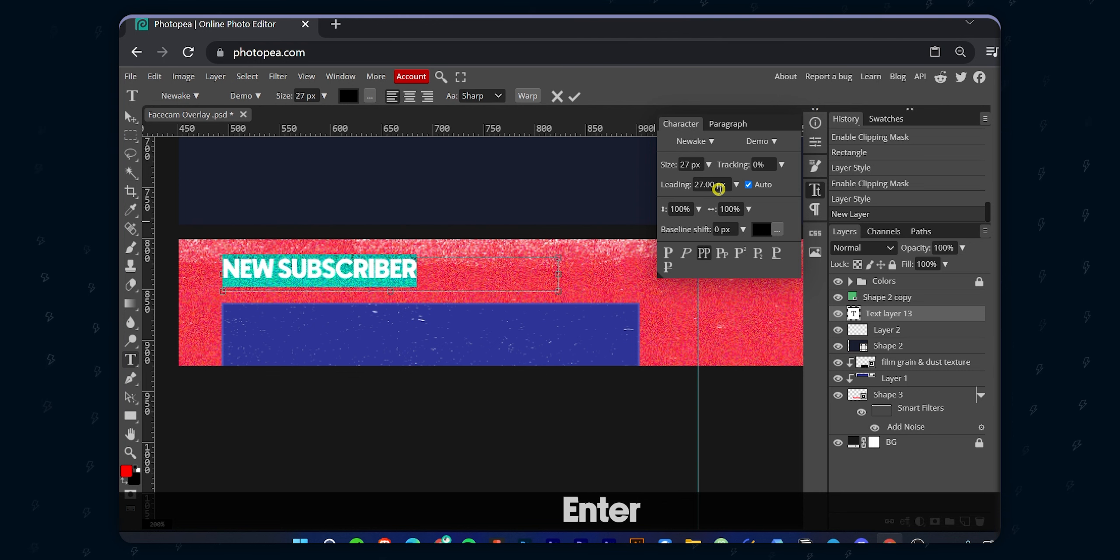
pyautogui.click(684, 164)
pyautogui.write('31')
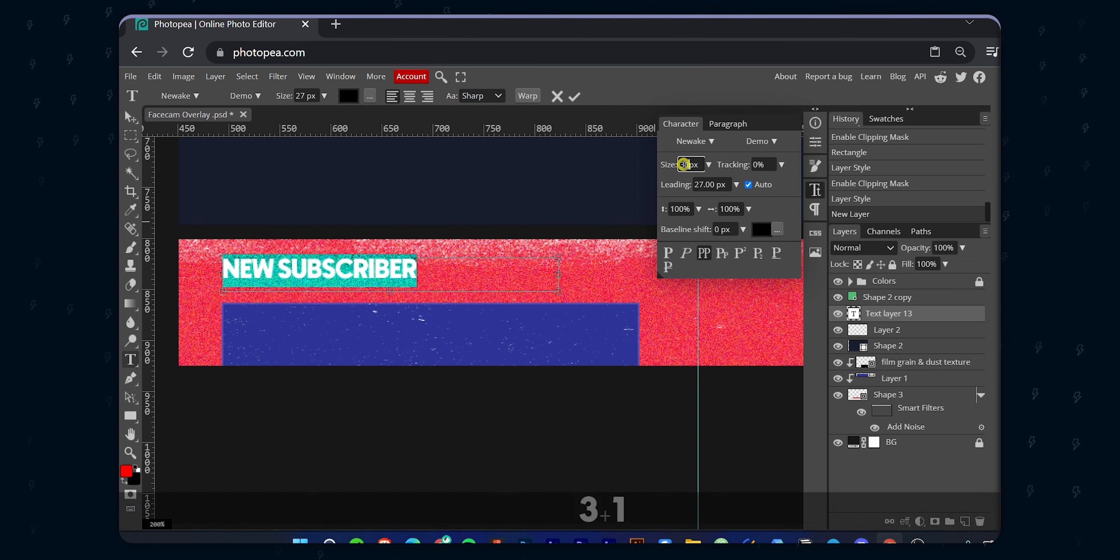
pyautogui.press('Return')
pyautogui.click(683, 164)
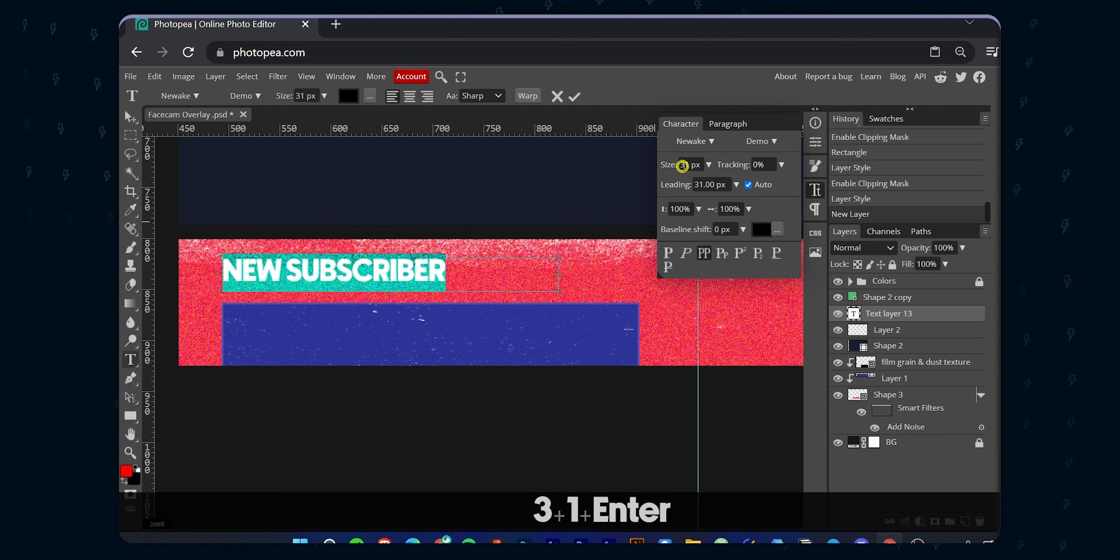
pyautogui.write('35')
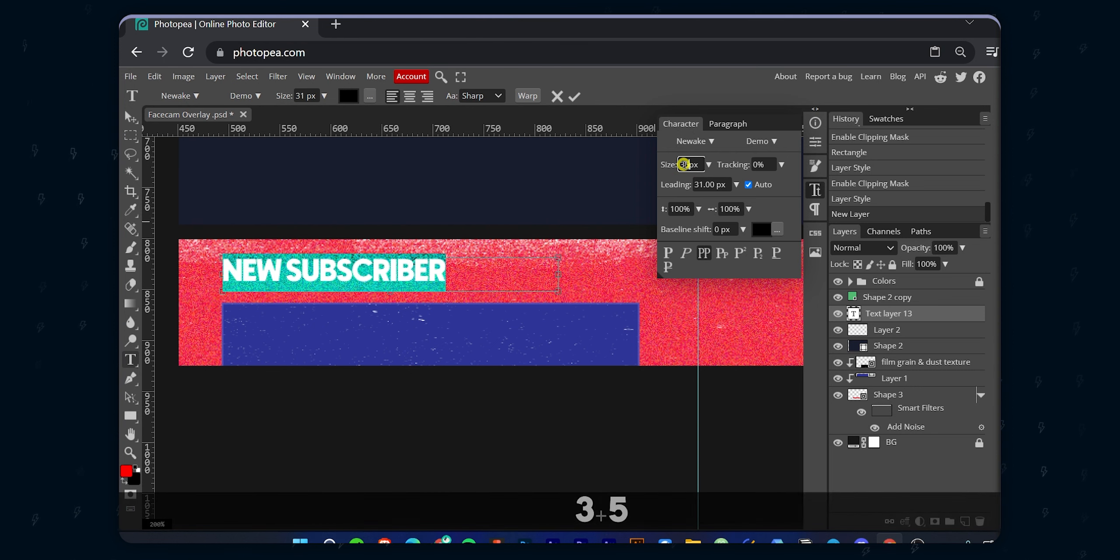
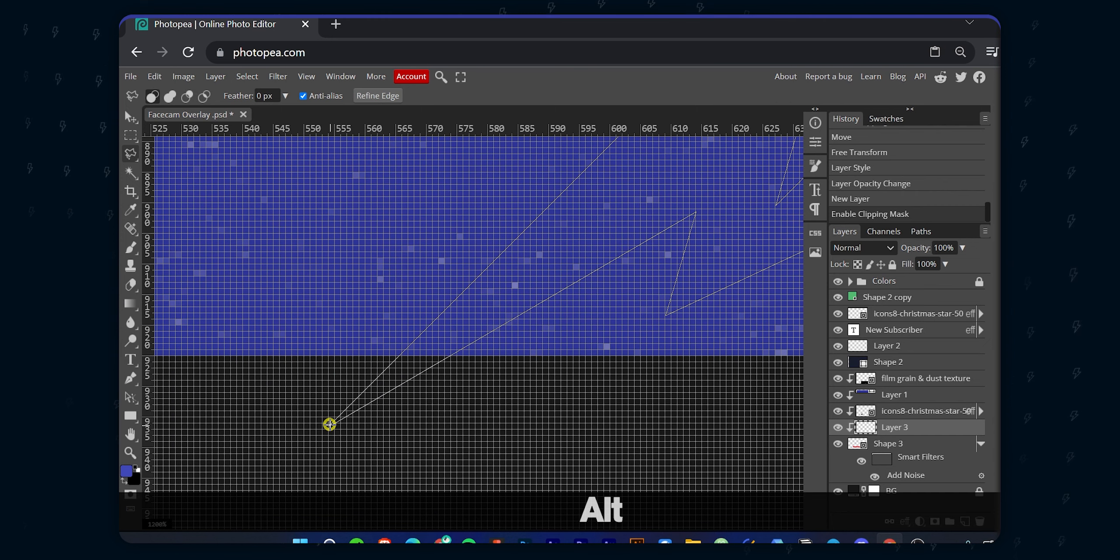
# - Close the zigzag lightning-bolt lasso selection over the blue rectangle and fill it with the foreground blue on Layer 3
pyautogui.click(329, 425)
pyautogui.scroll(-5, 425, 437)
pyautogui.scroll(-2, 508, 420)
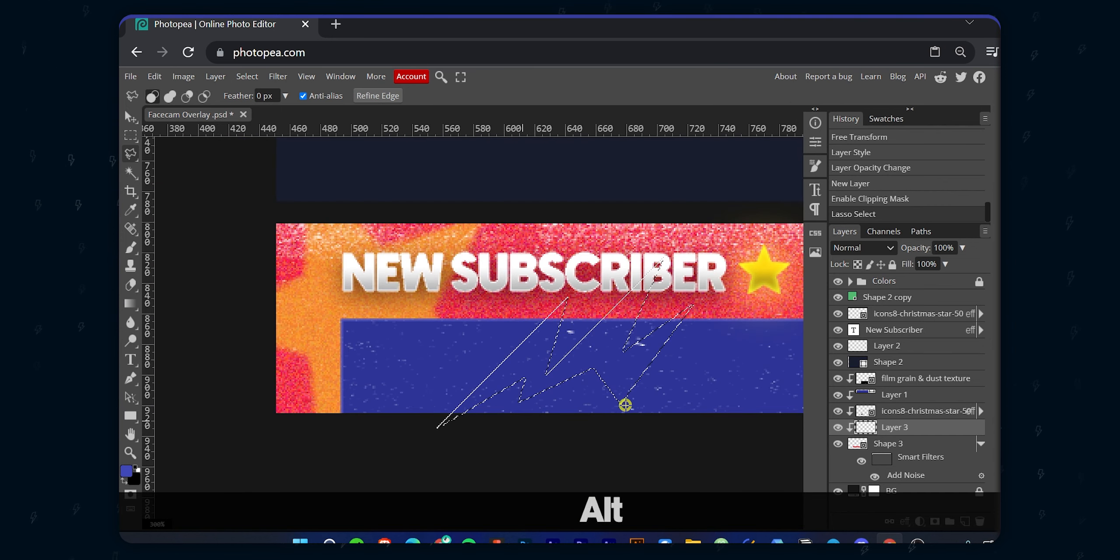
pyautogui.moveTo(718, 331); pyautogui.dragTo(633, 322)
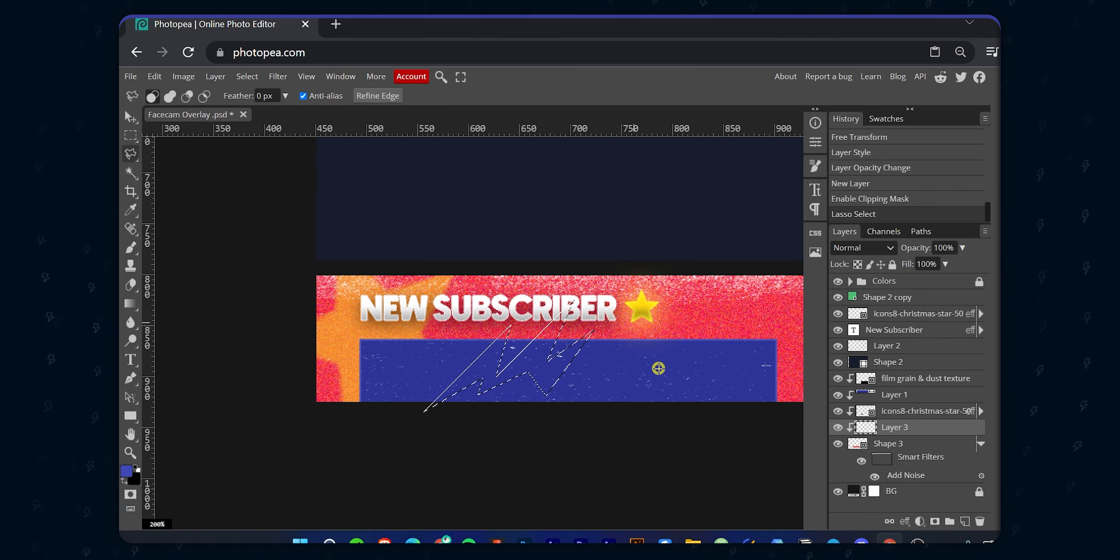
pyautogui.hotkey('alt', 'BackSpace')
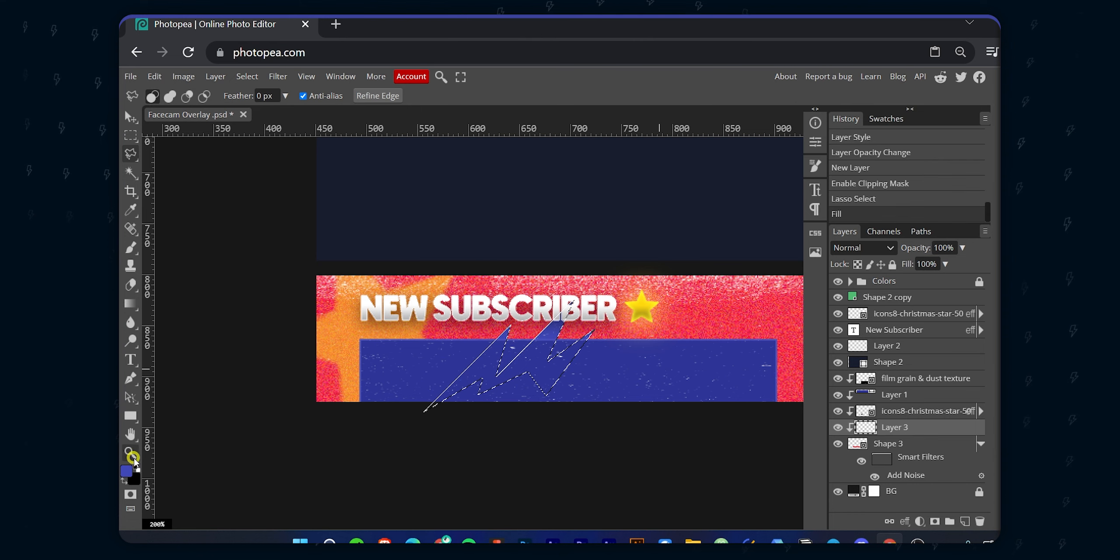
# - Set the foreground colour to 6169e0, refill the lightning-bolt selection with it, and deselect
pyautogui.click(126, 472)
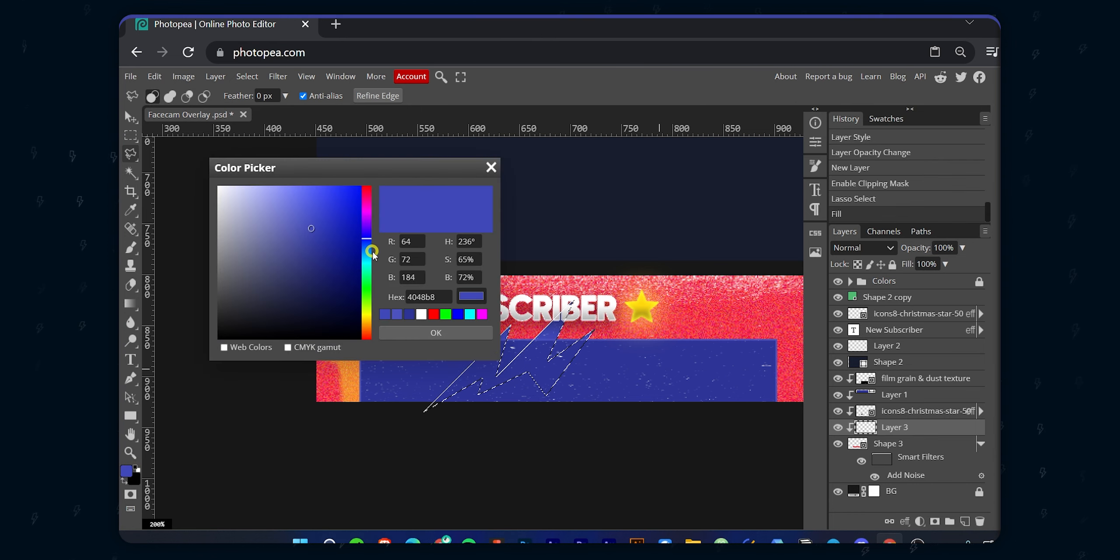
pyautogui.click(308, 202)
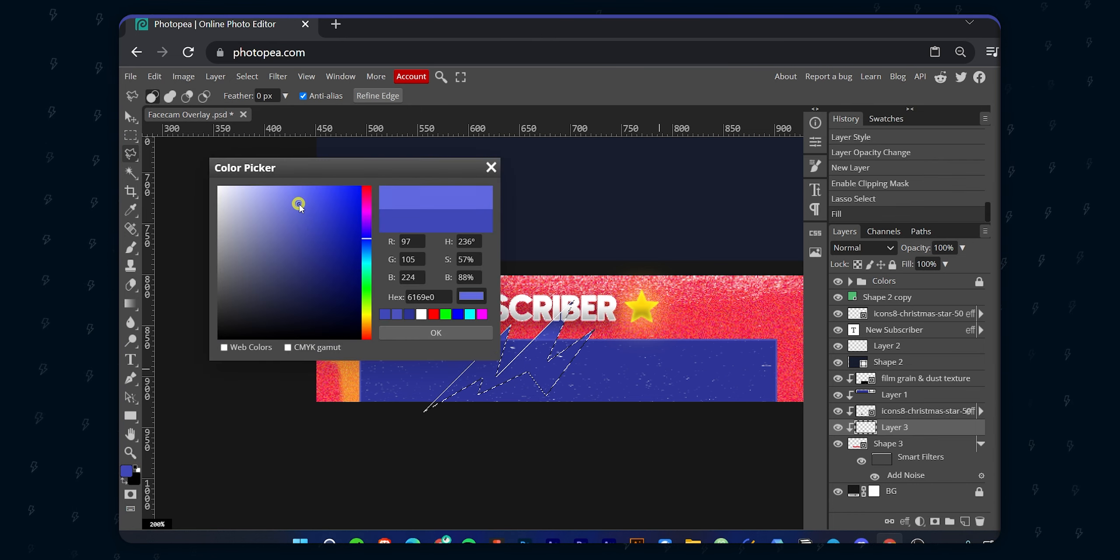
pyautogui.click(416, 333)
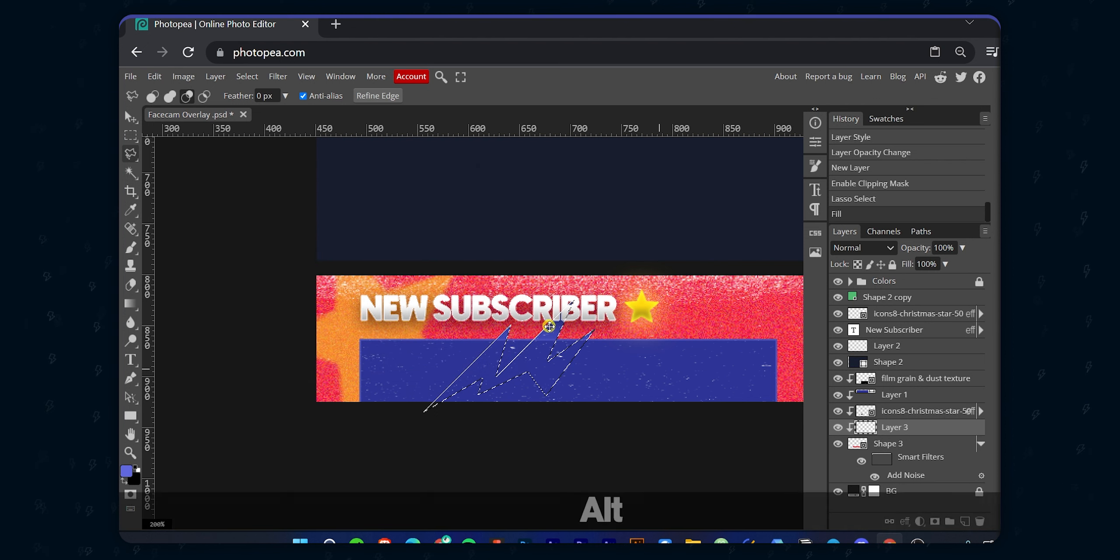
pyautogui.hotkey('alt', 'BackSpace')
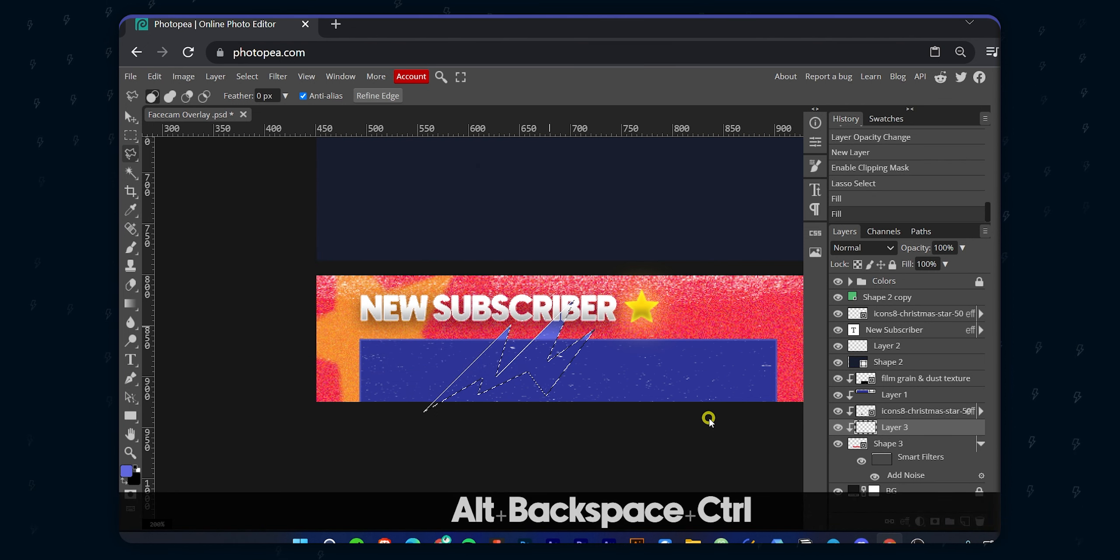
pyautogui.hotkey('ctrl', 'd')
# - Move the bolt's Layer 3 above Layer 1, try Screen blending, and set its blending mode to Lighten
pyautogui.moveTo(923, 426); pyautogui.dragTo(928, 392)
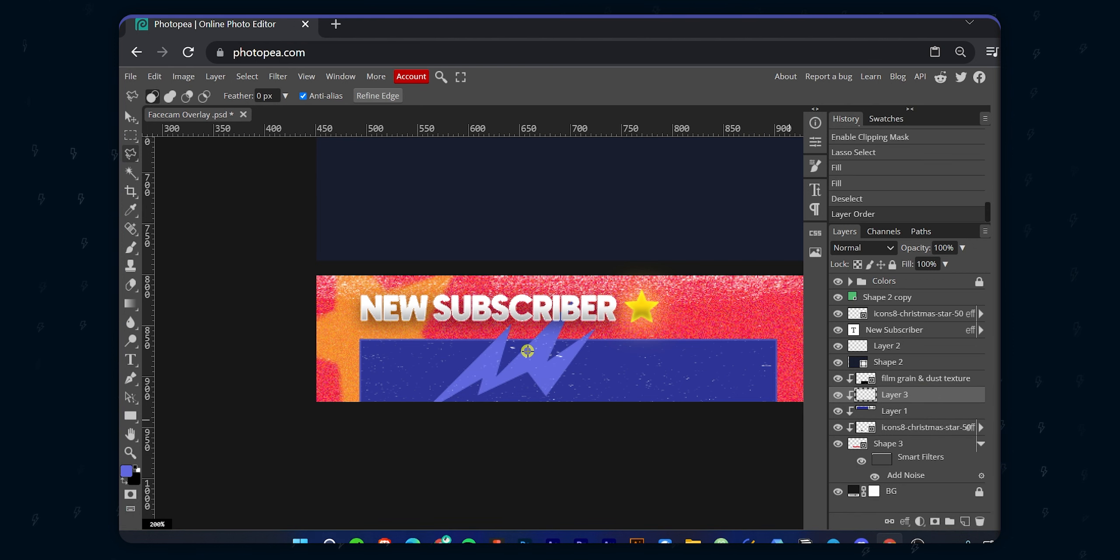
pyautogui.press('v')
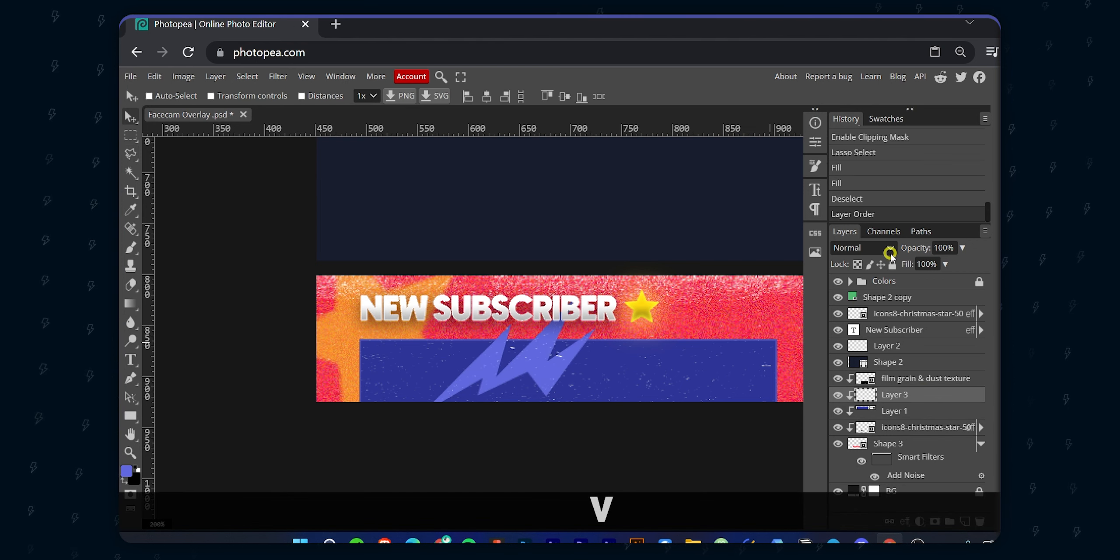
pyautogui.click(887, 249)
pyautogui.click(862, 366)
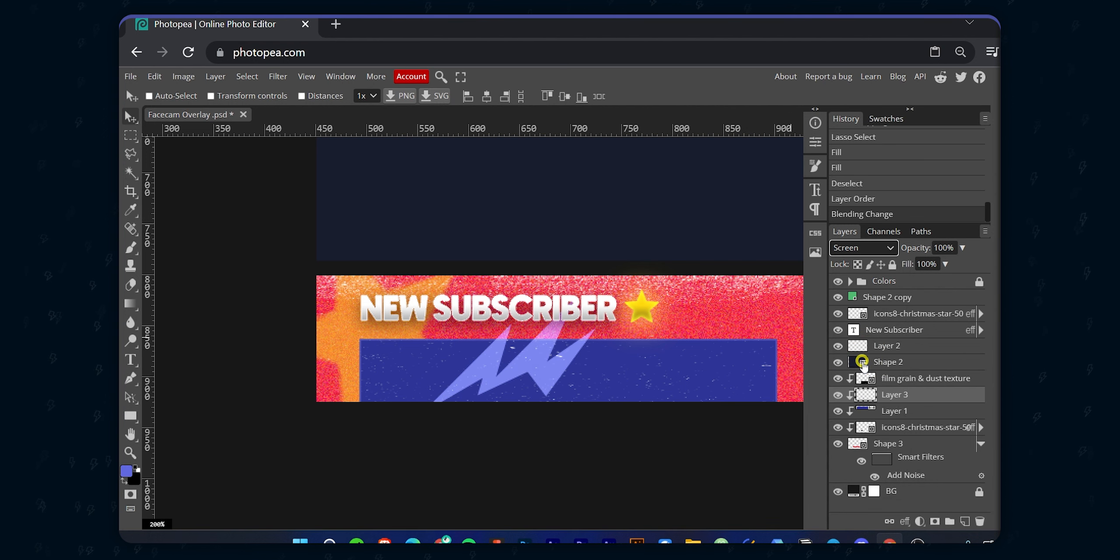
pyautogui.click(888, 248)
pyautogui.click(869, 356)
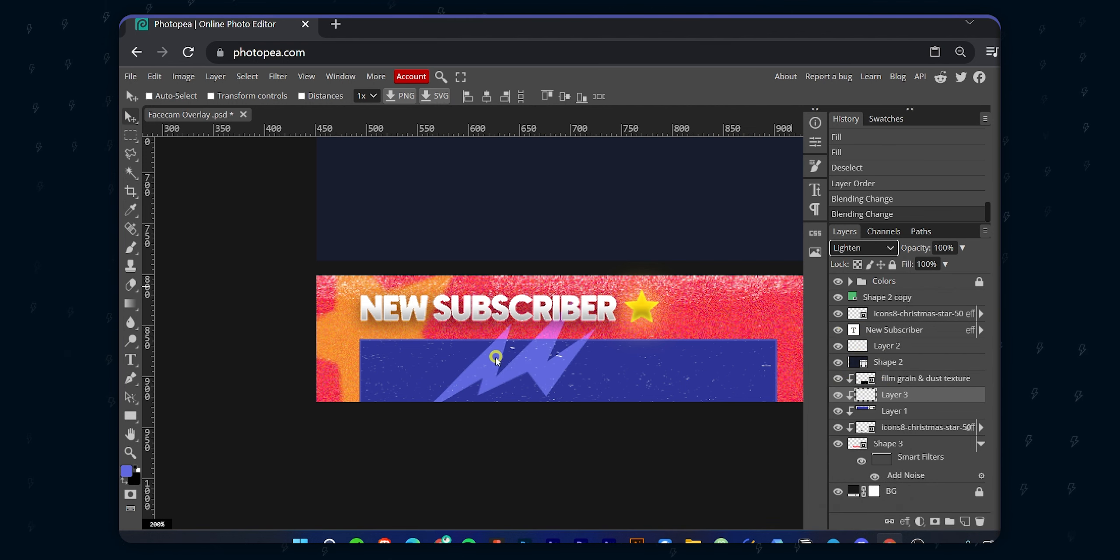
# - Reposition the lightning bolt on the blue rectangle and duplicate its layer
pyautogui.moveTo(535, 363)
pyautogui.mouseDown()
pyautogui.moveTo(530, 377)
pyautogui.moveTo(709, 376)
pyautogui.moveTo(457, 372)
pyautogui.moveTo(538, 382)
pyautogui.moveTo(528, 377)
pyautogui.mouseUp()
pyautogui.hotkey('ctrl', '-')
pyautogui.moveTo(528, 376); pyautogui.dragTo(313, 394)
pyautogui.hotkey('ctrl', 'alt', 'z')
# - Duplicate the "New Subscriber" label toward the panel's right end, change its wording to "Latest bits", and right-align it
pyautogui.click(912, 332)
pyautogui.moveTo(245, 367); pyautogui.dragTo(548, 366)
pyautogui.doubleClick(558, 366)
pyautogui.write('Latest bits')
pyautogui.hotkey('ctrl', 'a')
pyautogui.click(433, 97)
pyautogui.click(575, 97)
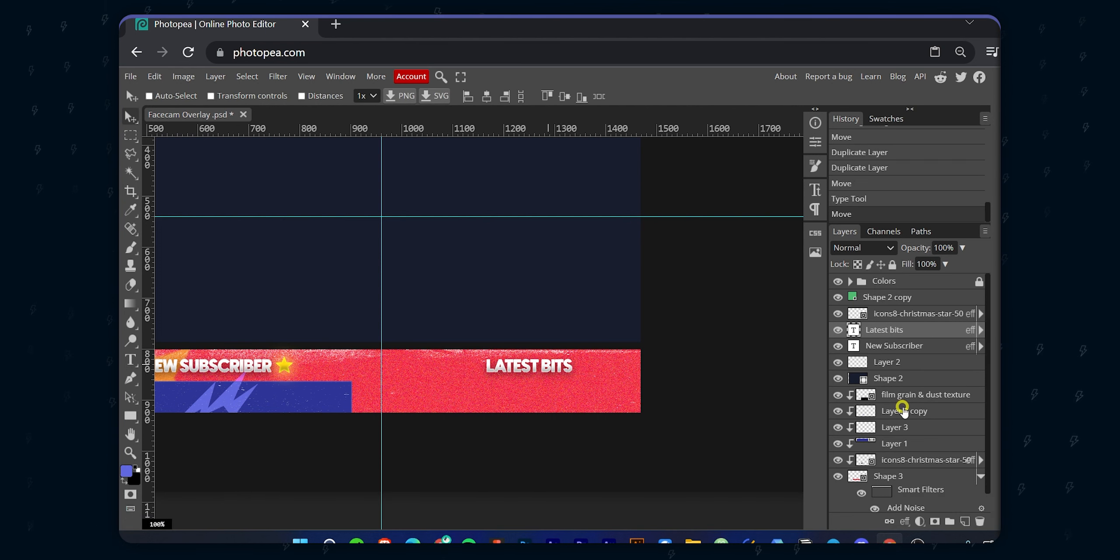
# - Hide the lightning bolt's Layer 3 copy and delete it
pyautogui.click(901, 411)
pyautogui.click(837, 411)
pyautogui.scroll(-1, 256, 449)
pyautogui.moveTo(255, 449); pyautogui.dragTo(392, 435)
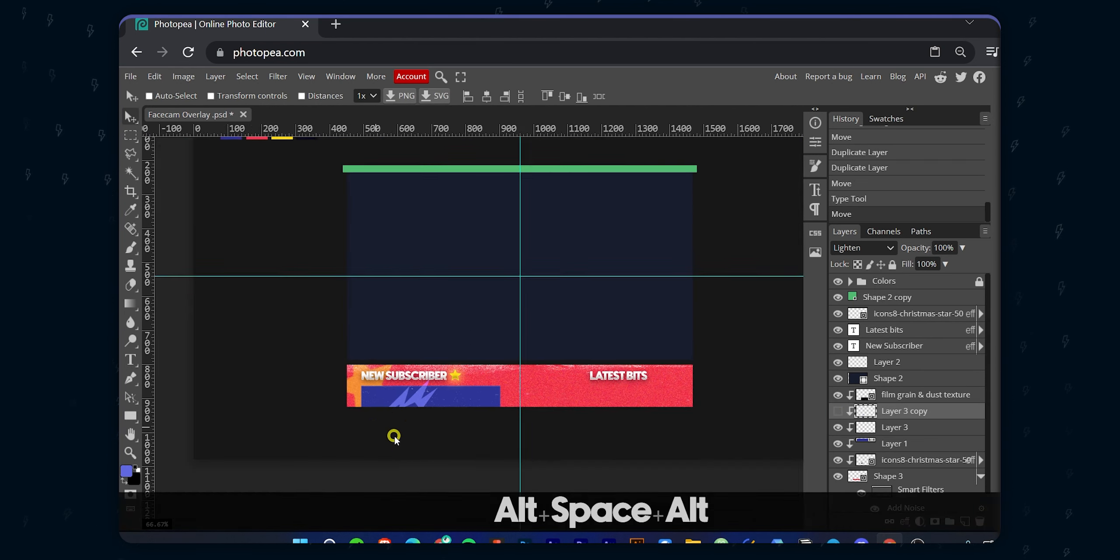
pyautogui.scroll(5, 395, 426)
pyautogui.moveTo(538, 374); pyautogui.dragTo(705, 360)
pyautogui.scroll(-3, 705, 363)
pyautogui.scroll(-2, 698, 417)
pyautogui.moveTo(697, 417); pyautogui.dragTo(395, 481)
pyautogui.press('Delete')
# - Make a fresh clipped duplicate of the lightning bolt, move it under the "Latest bits" label, and flip it horizontally
pyautogui.hotkey('ctrl', 'j')
pyautogui.keyDown('alt'); pyautogui.click(940, 419); pyautogui.keyUp('alt')
pyautogui.moveTo(349, 449); pyautogui.dragTo(766, 387)
pyautogui.hotkey('ctrl', 'alt', 't')
pyautogui.rightClick(684, 450)
pyautogui.click(760, 503)
pyautogui.press('Return')
# - Undo the last change and lock the film grain & dust texture layer
pyautogui.hotkey('ctrl', 'z')
pyautogui.click(880, 264)
pyautogui.click(892, 264)
# - Scale the bolt copy to 155.56% and position it behind the "Latest bits" label
pyautogui.click(856, 411)
pyautogui.hotkey('ctrl', 'alt', 't')
pyautogui.moveTo(723, 452); pyautogui.dragTo(707, 457)
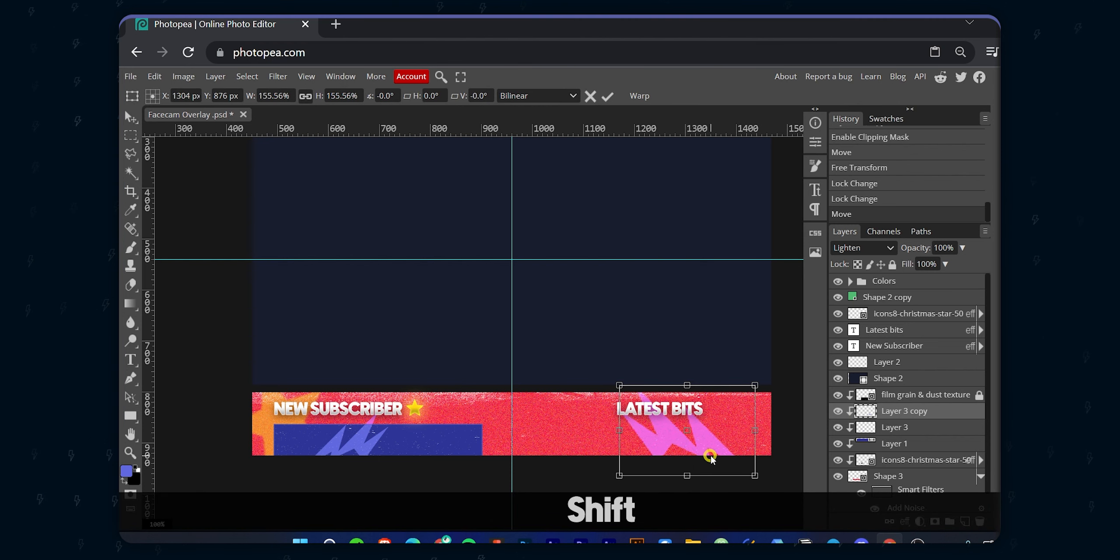
pyautogui.press('Return')
# - Set the bolt copy's blending mode to Screen, load its pixels as a selection, and undo the accidental duplicate
pyautogui.click(847, 247)
pyautogui.click(853, 366)
pyautogui.keyDown('ctrl'); pyautogui.click(867, 412); pyautogui.keyUp('ctrl')
pyautogui.scroll(-2, 298, 262)
pyautogui.keyDown('alt'); pyautogui.click(297, 228); pyautogui.keyUp('alt')
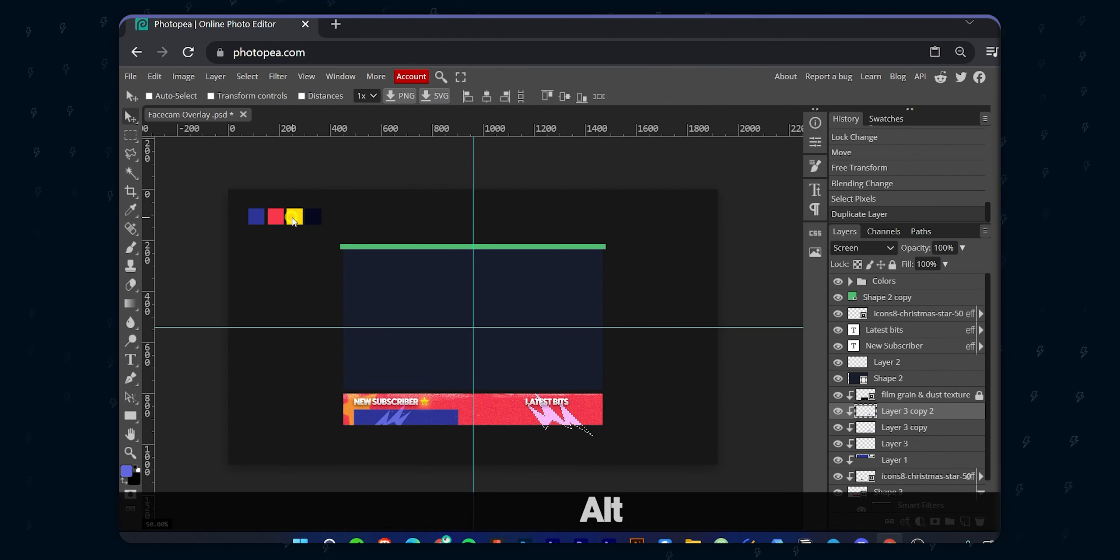
pyautogui.hotkey('ctrl', 'z')
# - Sample the palette's blue swatch, fill the bolt copy selection with it, reset the default colours, and deselect
pyautogui.click(131, 210)
pyautogui.click(256, 216)
pyautogui.scroll(2, 478, 385)
pyautogui.hotkey('alt', 'BackSpace')
pyautogui.press('d')
pyautogui.press('v')
pyautogui.hotkey('ctrl', 'd')
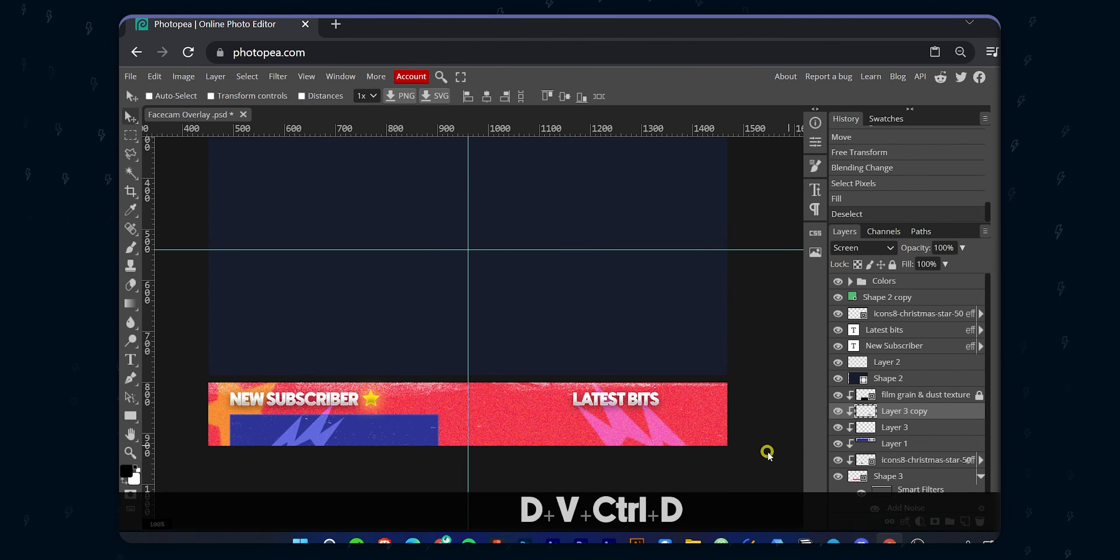
# - Set the bolt copy's blending mode to Normal
pyautogui.click(864, 248)
pyautogui.click(853, 263)
pyautogui.scroll(2, 547, 325)
pyautogui.scroll(-2, 566, 398)
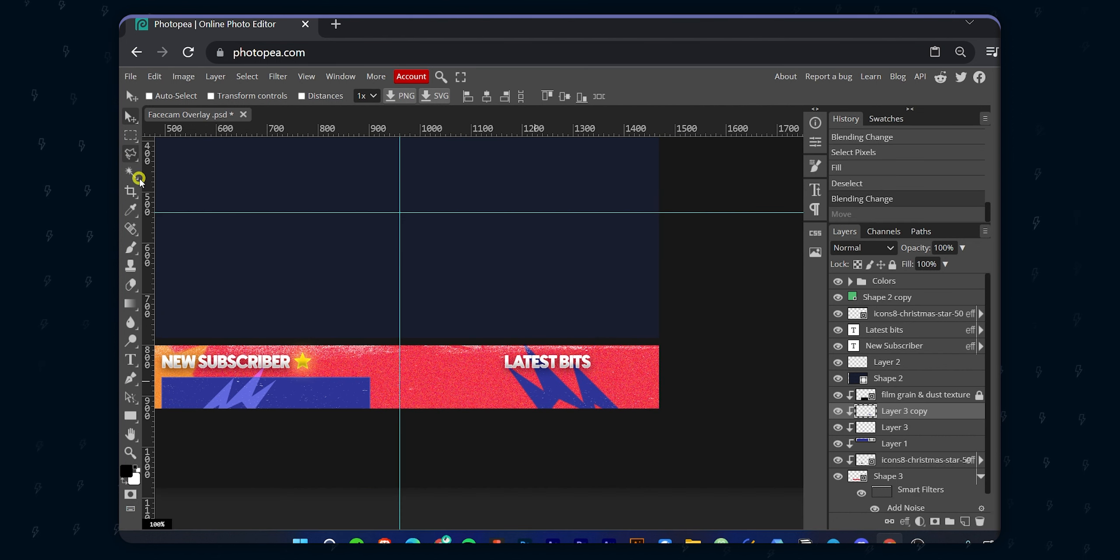
# - Draw a straight vertical Pen line across the coral-red panel between the blue box and "Latest bits", with no fill
pyautogui.click(130, 379)
pyautogui.click(437, 409)
pyautogui.keyDown('shift'); pyautogui.click(437, 340); pyautogui.keyUp('shift')
pyautogui.click(220, 96)
pyautogui.click(257, 120)
# - Set the vertical line's stroke width to 2 px and give the stroke a light colour
pyautogui.click(294, 96)
pyautogui.write('3')
pyautogui.press('Return')
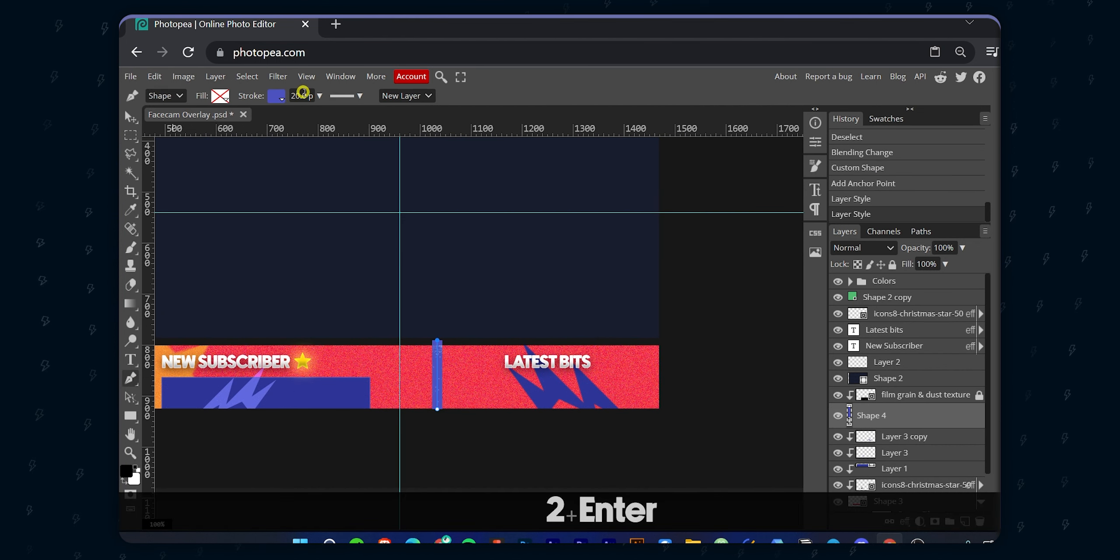
pyautogui.click(276, 96)
pyautogui.click(283, 149)
pyautogui.press('v')
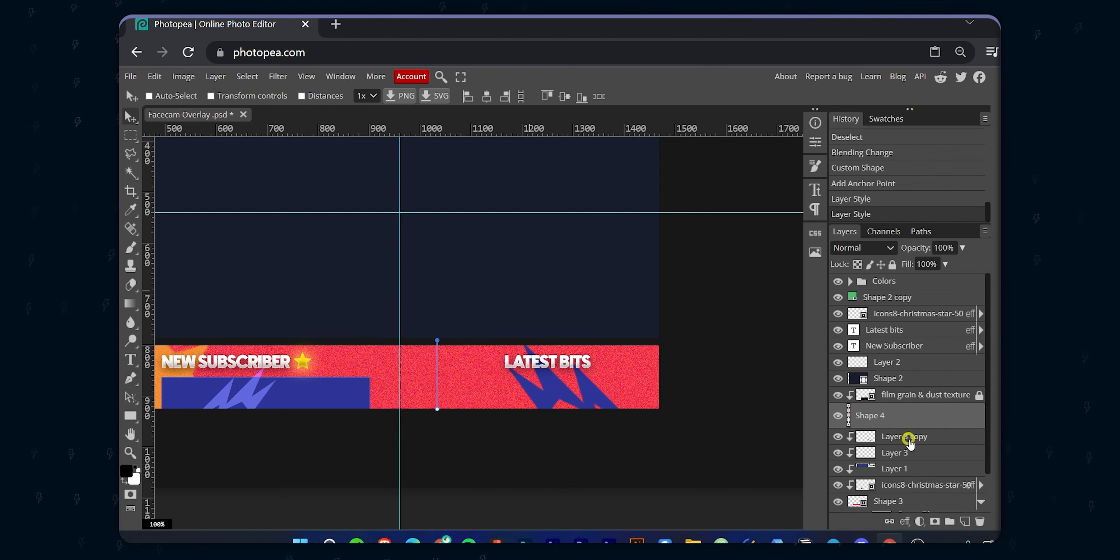
# - Undo the accidental move of the bolt copy and lock its Layer 3 copy
pyautogui.click(904, 436)
pyautogui.scroll(2, 444, 373)
pyautogui.moveTo(444, 373); pyautogui.dragTo(382, 368)
pyautogui.hotkey('ctrl', 'z')
pyautogui.scroll(-2, 607, 405)
pyautogui.click(891, 264)
pyautogui.click(493, 390)
pyautogui.click(927, 453)
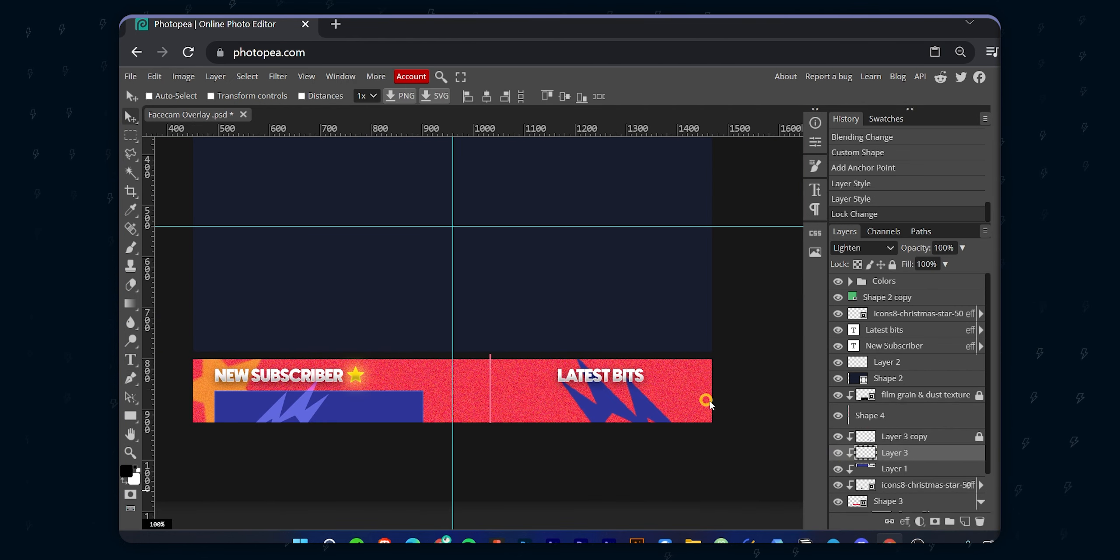
# - Move the vertical line slightly right and clip its Shape 4 layer to the coral-red panel
pyautogui.click(880, 418)
pyautogui.hotkey('ctrl', 'z')
pyautogui.moveTo(497, 394); pyautogui.dragTo(505, 397)
pyautogui.scroll(-1, 939, 368)
pyautogui.rightClick(938, 368)
pyautogui.click(866, 436)
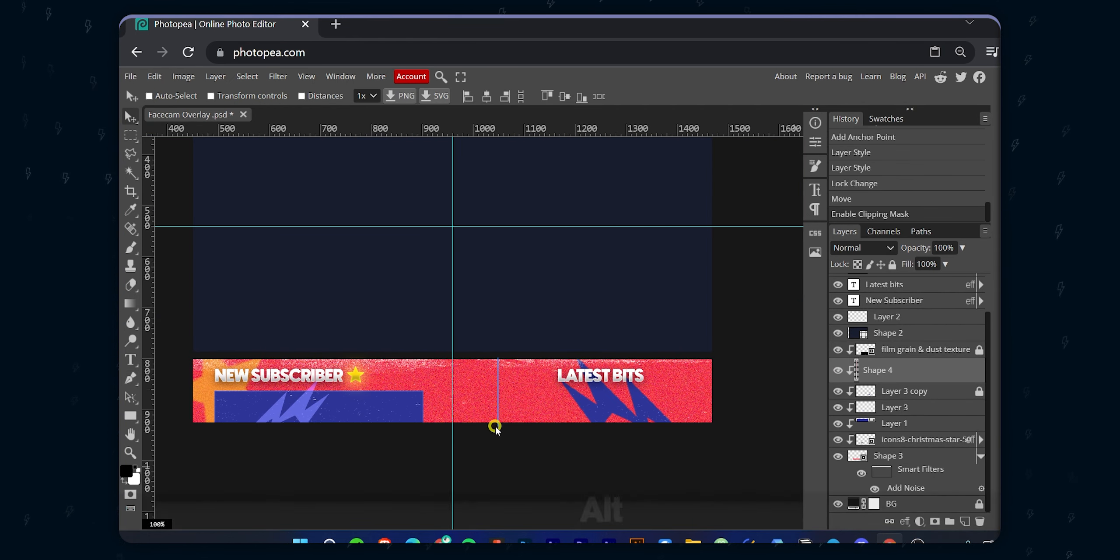
# - Try transforming the vertical line, and delete its Shape 4 layer
pyautogui.scroll(2, 501, 431)
pyautogui.hotkey('ctrl', 'alt', 't')
pyautogui.scroll(1, 525, 332)
pyautogui.press('Return')
pyautogui.press('Delete')
pyautogui.scroll(-4, 501, 422)
pyautogui.click(573, 441)
pyautogui.scroll(2, 574, 441)
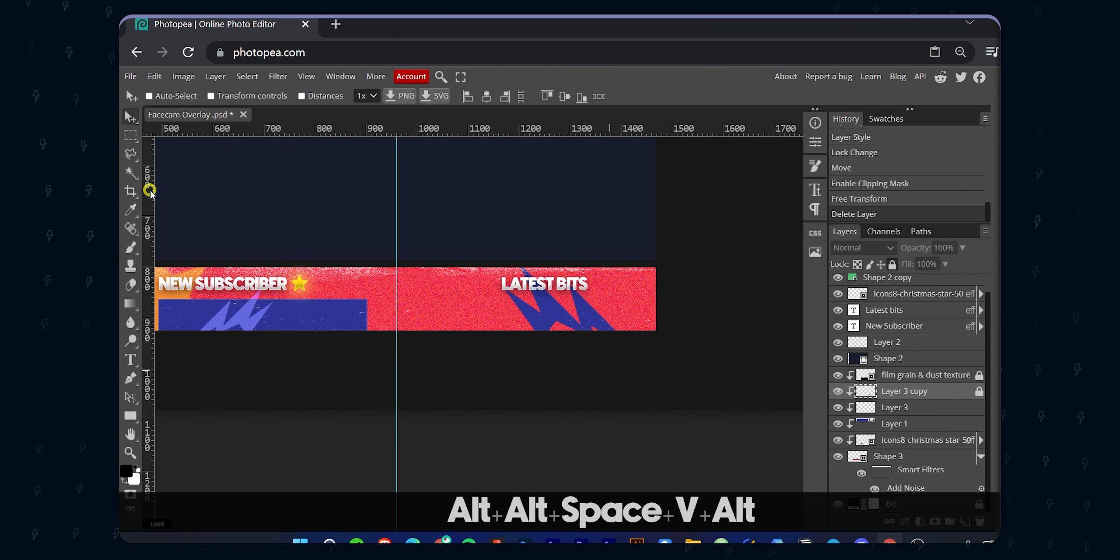
# - Draw a rectangle over the strip's Latest Bits section and stretch it slightly taller than the strip
pyautogui.click(130, 416)
pyautogui.moveTo(424, 266); pyautogui.dragTo(656, 335)
pyautogui.hotkey('ctrl', 'alt', 't')
pyautogui.moveTo(539, 266); pyautogui.dragTo(539, 258)
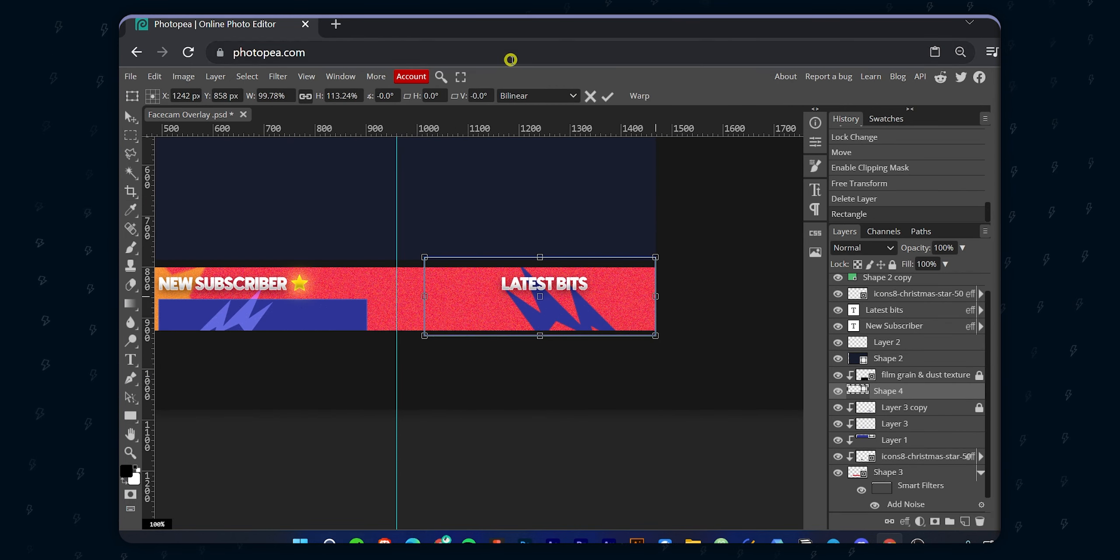
pyautogui.press('Return')
# - Remove the new rectangle's fill and give it a pink stroke 3 px wide
pyautogui.click(220, 96)
pyautogui.click(277, 118)
pyautogui.click(258, 118)
pyautogui.click(276, 96)
pyautogui.click(702, 391)
# - Clip the Shape 4 outline to the coral-red strip and nudge it slightly left
pyautogui.rightClick(919, 391)
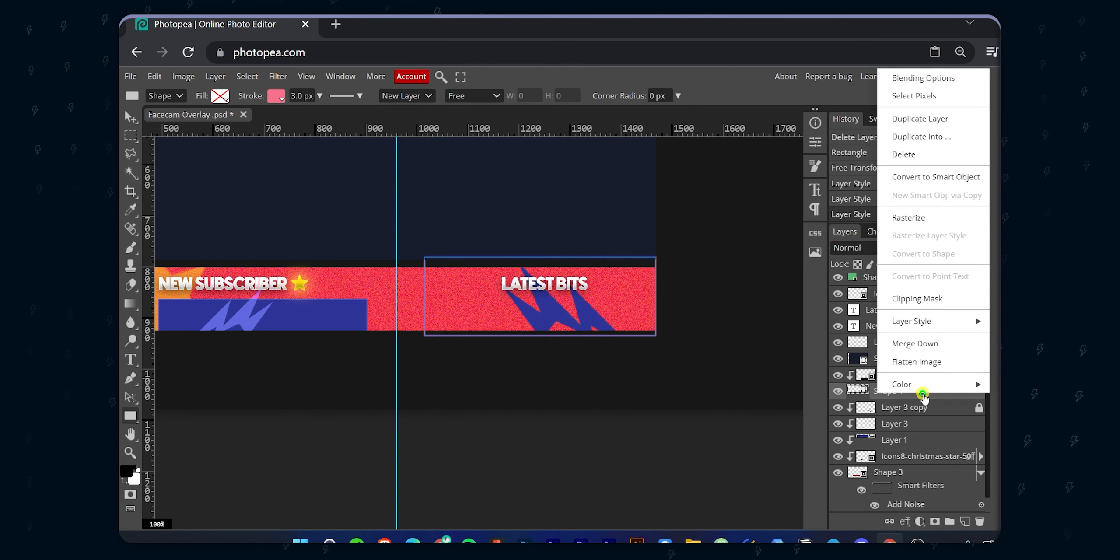
pyautogui.click(922, 393)
pyautogui.press('v')
pyautogui.press('Left')
pyautogui.press('Left')
pyautogui.press('Left')
pyautogui.press('Right')
pyautogui.press('Right')
pyautogui.press('Left')
pyautogui.press('Left')
pyautogui.press('Left')
pyautogui.press('Left')
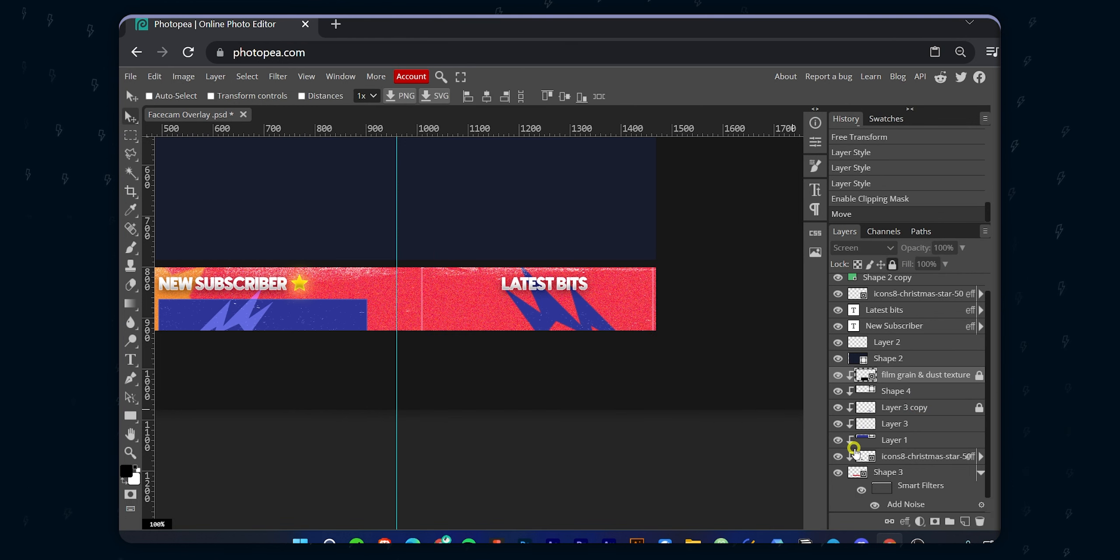
# - Group the layers from Shape 3 up to the icons8-christmas-star-50 layer, leaving out Shape 2 copy
pyautogui.click(715, 282)
pyautogui.press('space')
pyautogui.moveTo(458, 205); pyautogui.dragTo(547, 412)
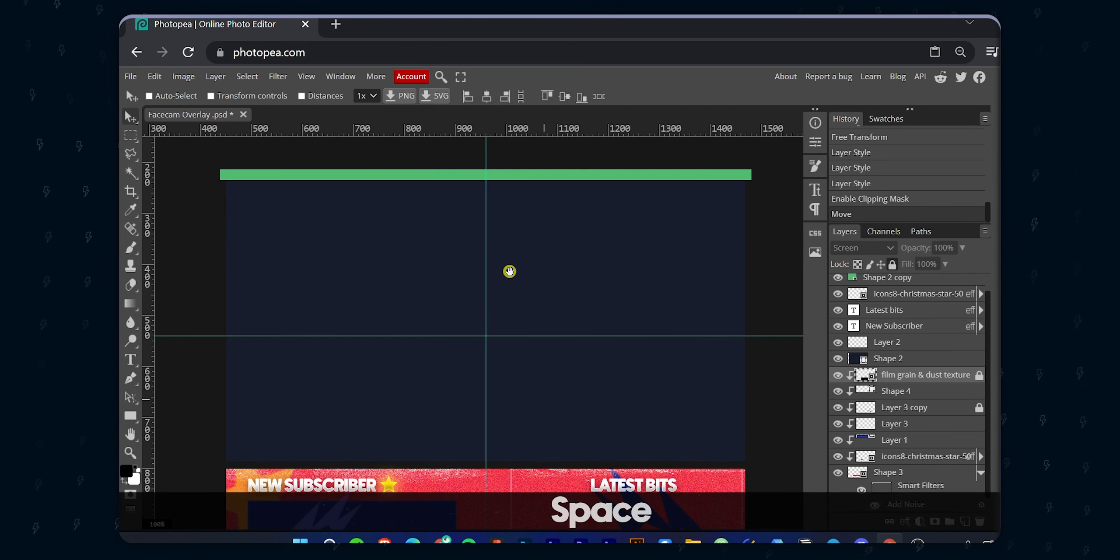
pyautogui.moveTo(509, 272); pyautogui.dragTo(502, 332)
pyautogui.press('space')
pyautogui.moveTo(596, 240); pyautogui.dragTo(573, 234)
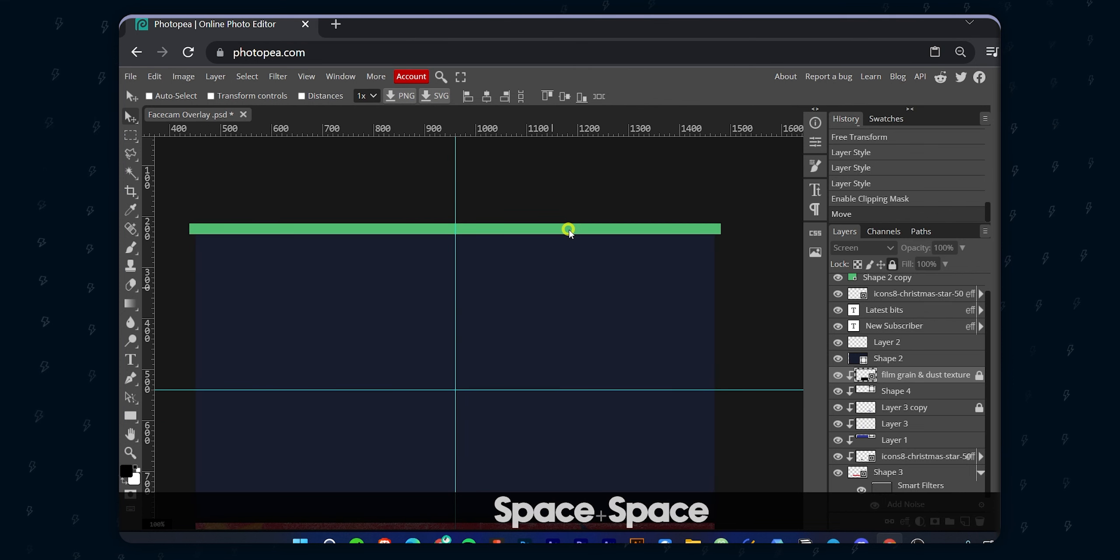
pyautogui.click(569, 229)
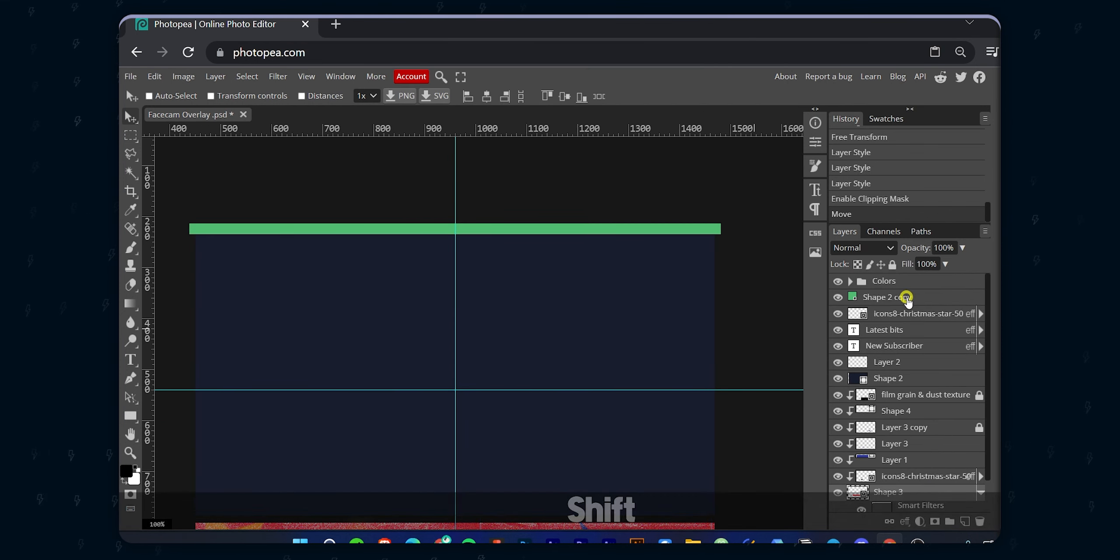
pyautogui.keyDown('shift'); pyautogui.click(906, 297); pyautogui.keyUp('shift')
pyautogui.keyDown('ctrl'); pyautogui.click(936, 300); pyautogui.keyUp('ctrl')
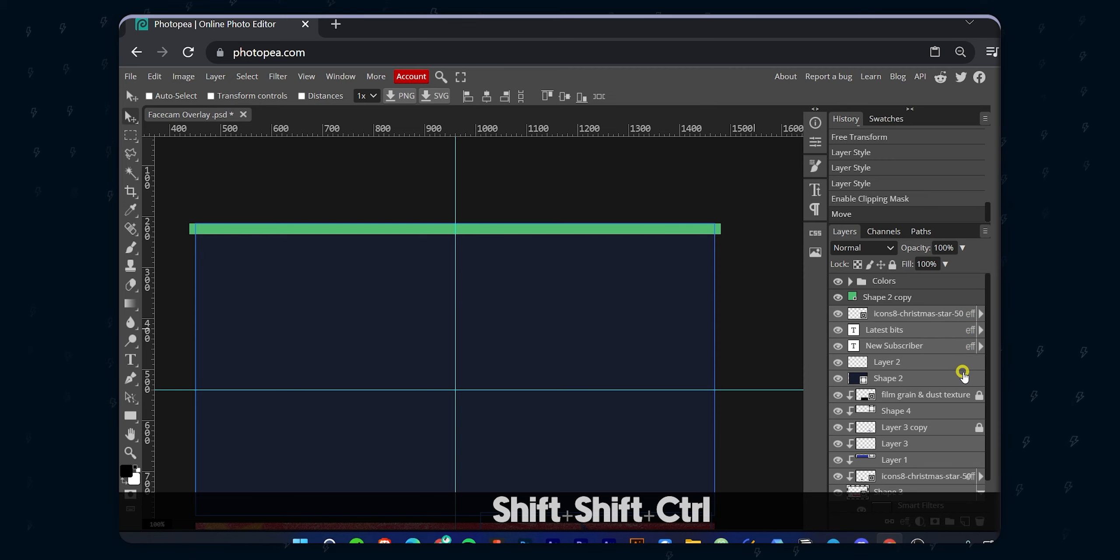
pyautogui.hotkey('ctrl', 'g')
# - Rename the new layer group Bottom and lock it
pyautogui.doubleClick(885, 312)
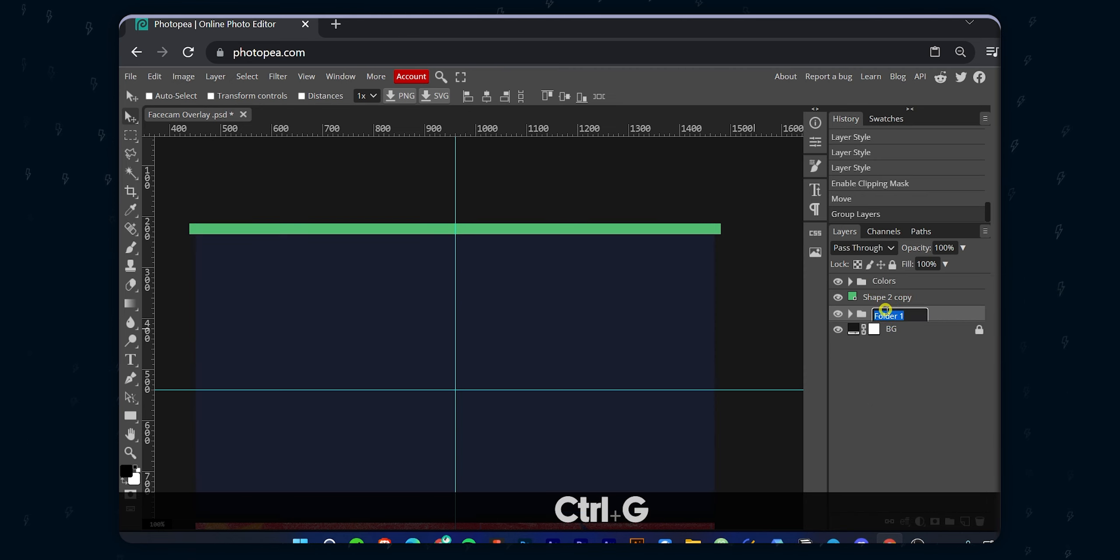
pyautogui.write('Bottom')
pyautogui.click(889, 395)
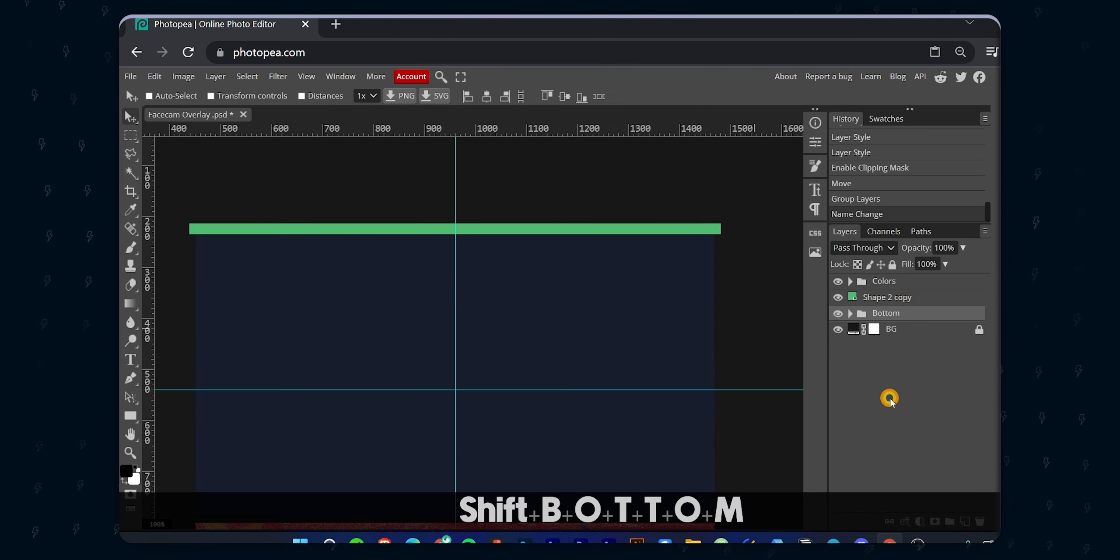
pyautogui.click(891, 264)
# - Enable a gradient overlay in the layer style of the green bar's Shape 2 copy layer
pyautogui.moveTo(567, 276); pyautogui.dragTo(607, 282)
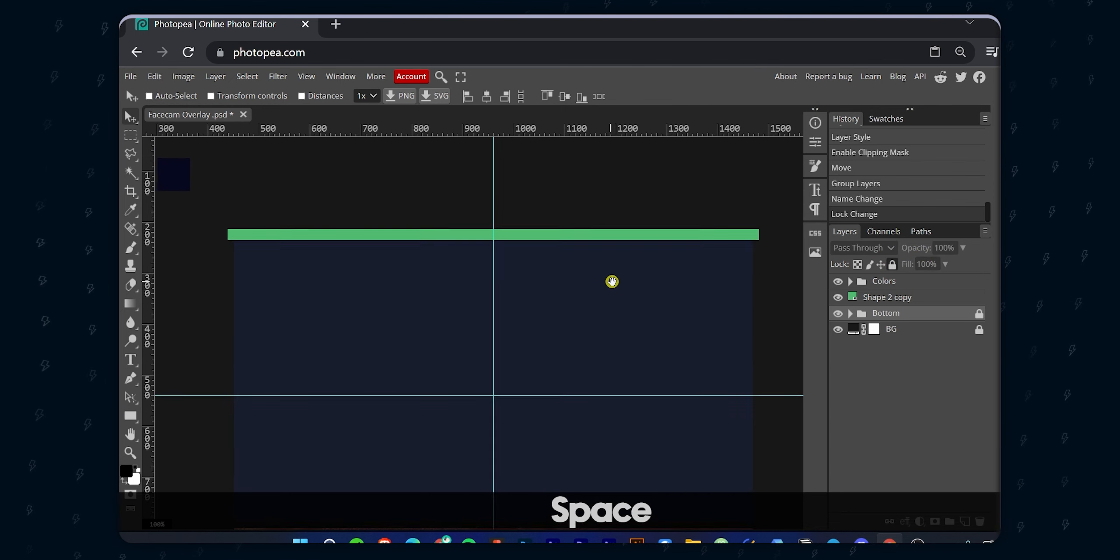
pyautogui.click(919, 298)
pyautogui.doubleClick(976, 299)
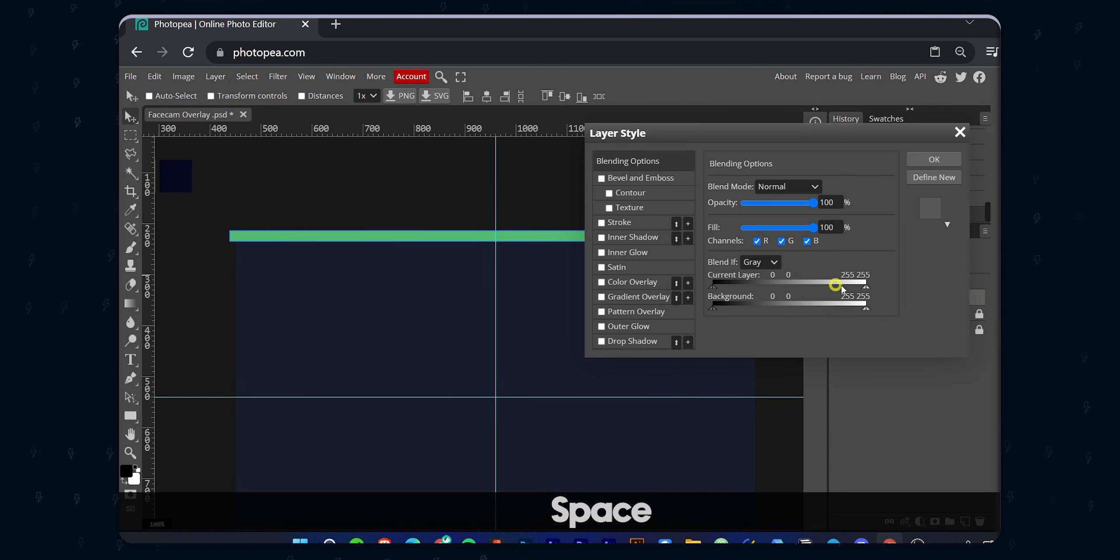
pyautogui.hscroll(3, 280, 197)
pyautogui.scroll(-2, 267, 193)
pyautogui.scroll(1, 344, 233)
pyautogui.moveTo(336, 188); pyautogui.dragTo(381, 233)
pyautogui.click(632, 297)
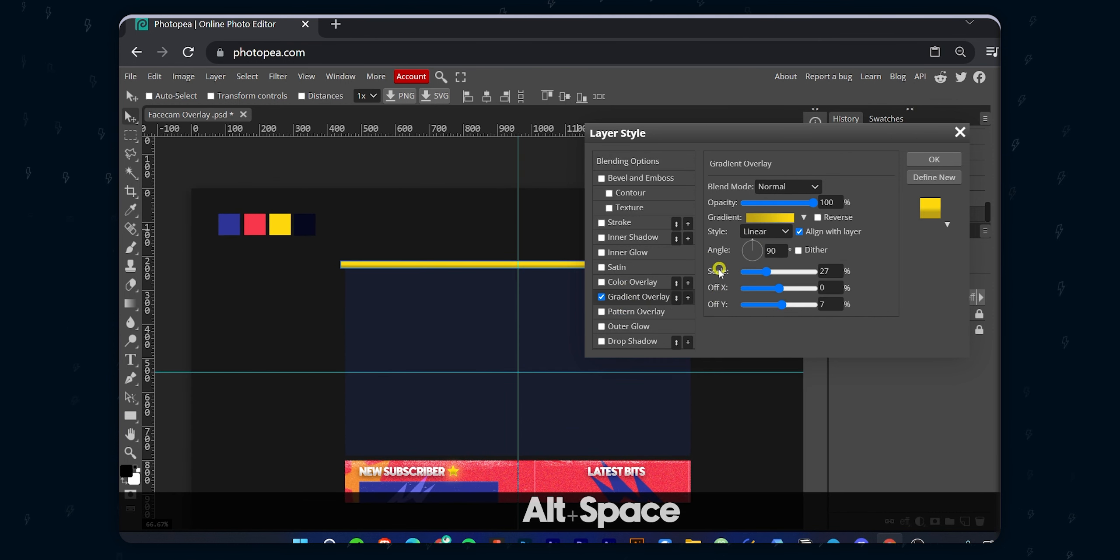
pyautogui.click(765, 218)
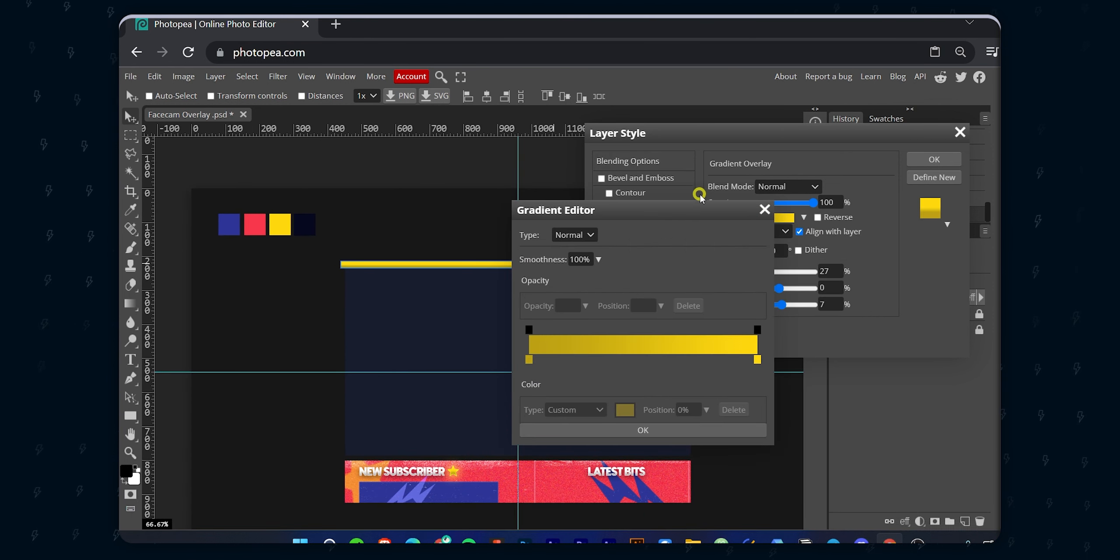
pyautogui.moveTo(700, 206); pyautogui.dragTo(923, 160)
pyautogui.click(751, 314)
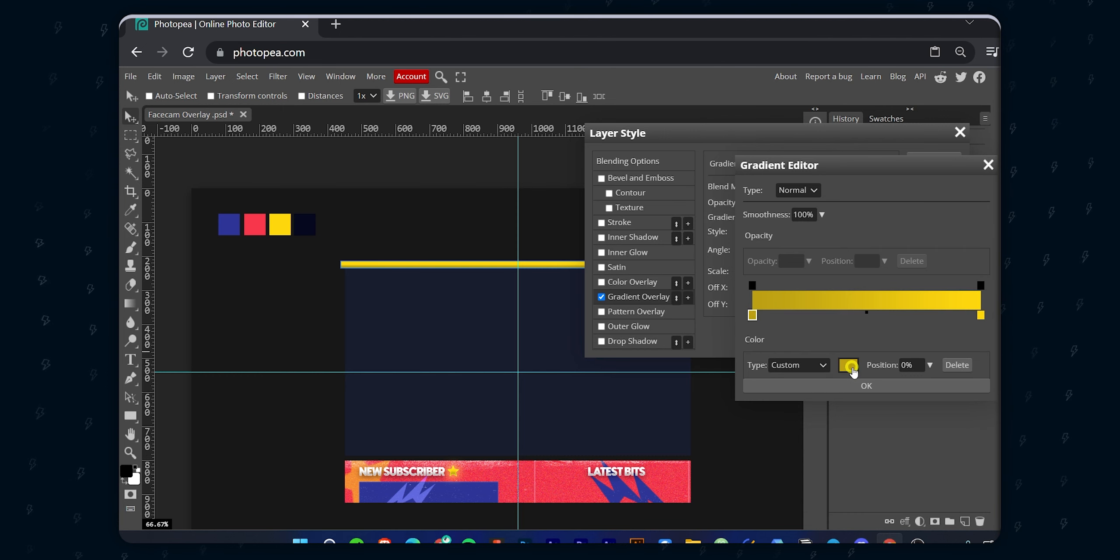
pyautogui.click(848, 365)
pyautogui.moveTo(354, 167); pyautogui.dragTo(354, 322)
pyautogui.click(286, 223)
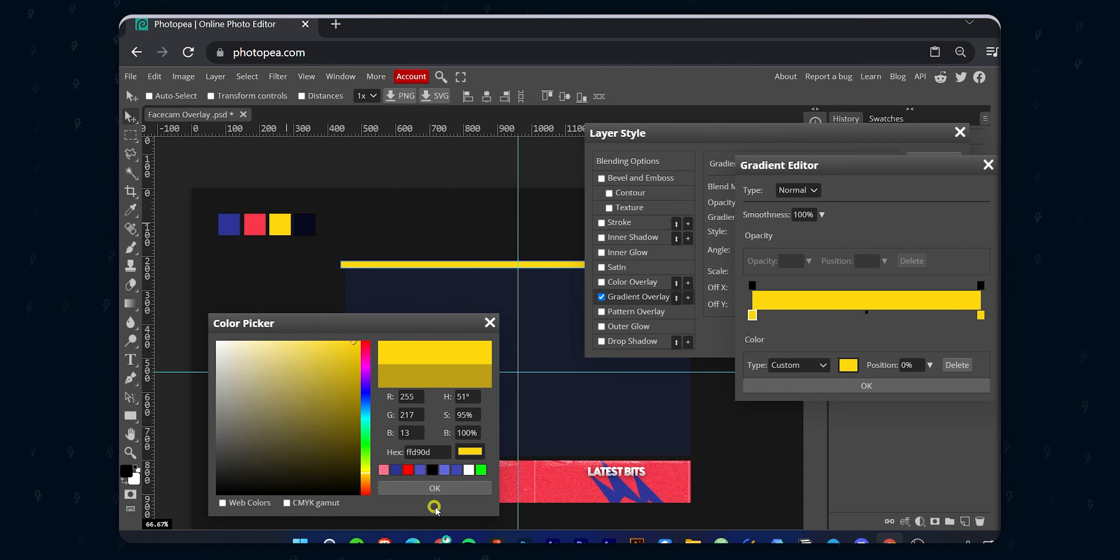
pyautogui.click(435, 488)
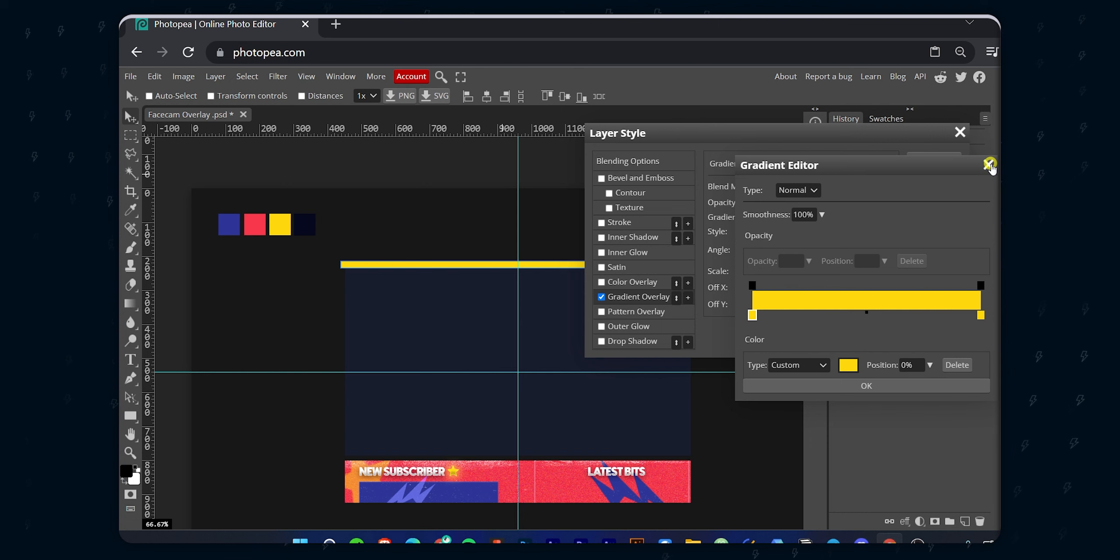
pyautogui.click(988, 169)
# - Set the bar's gradient overlay to a scale of 60% and a vertical offset of -5%
pyautogui.scroll(1, 504, 292)
pyautogui.moveTo(766, 271)
pyautogui.mouseDown()
pyautogui.moveTo(782, 271)
pyautogui.moveTo(744, 271)
pyautogui.mouseUp()
pyautogui.click(782, 305)
pyautogui.moveTo(783, 308); pyautogui.dragTo(777, 305)
pyautogui.click(772, 274)
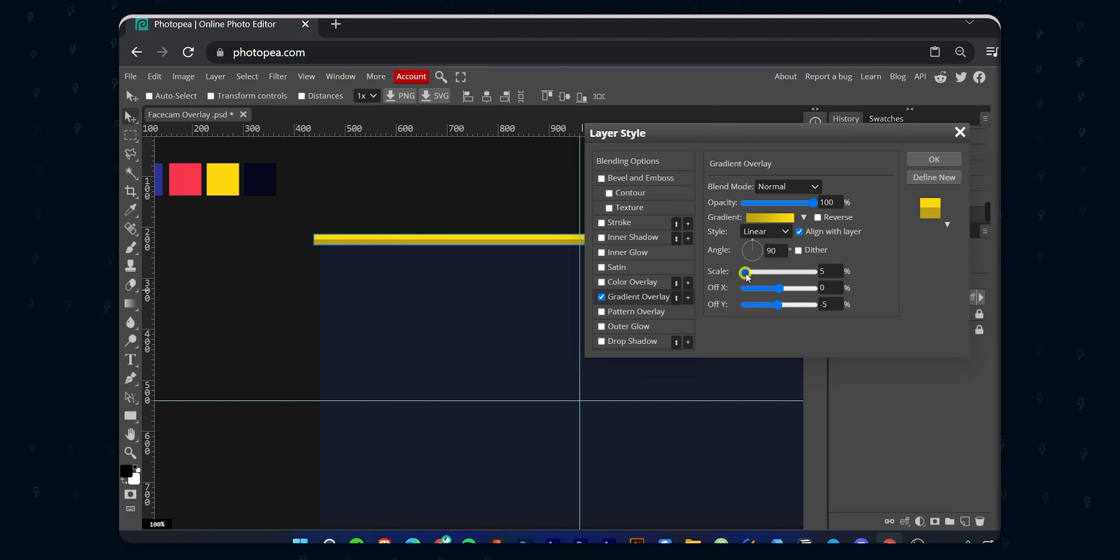
pyautogui.moveTo(744, 271); pyautogui.dragTo(774, 270)
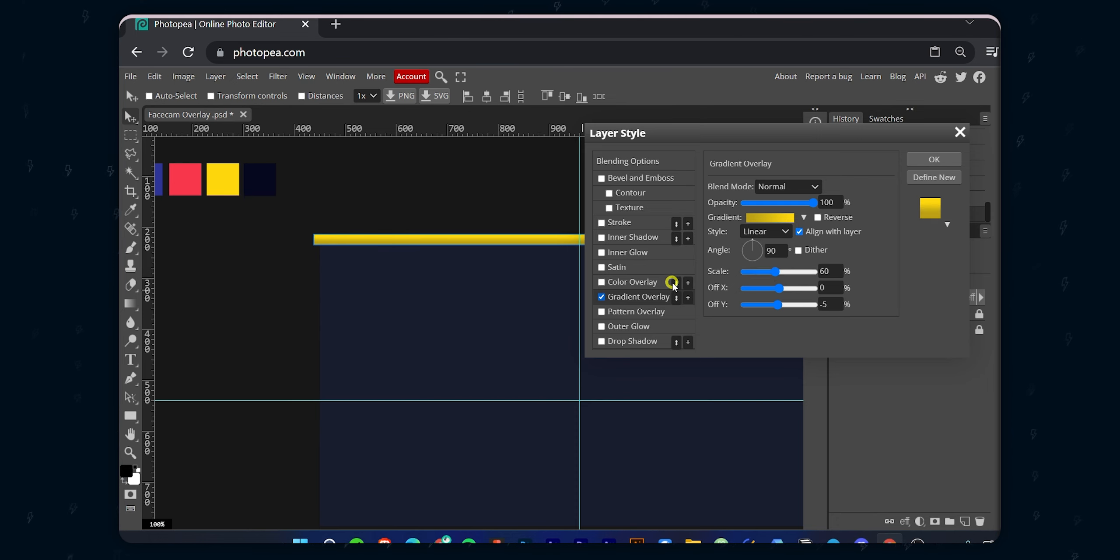
# - Change the starting colour stop of the bar's gradient to the darker gold d2b418
pyautogui.click(749, 217)
pyautogui.click(980, 314)
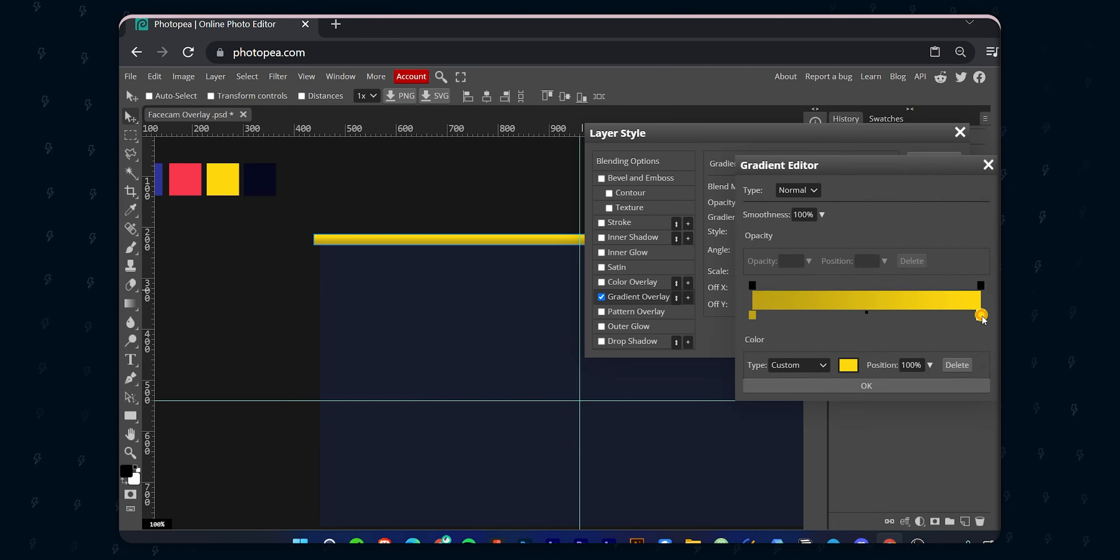
pyautogui.click(752, 314)
pyautogui.click(845, 365)
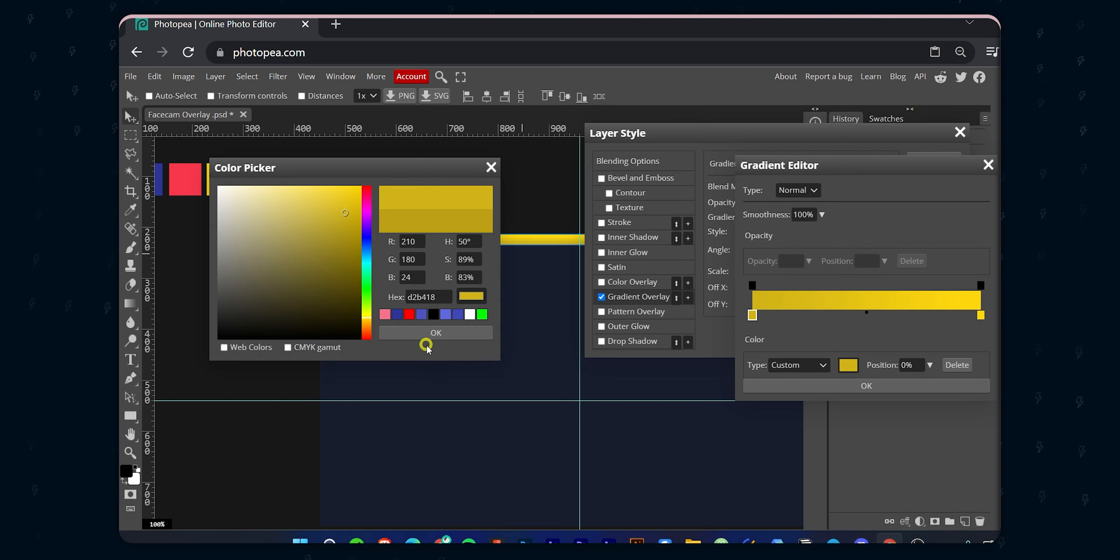
pyautogui.click(466, 335)
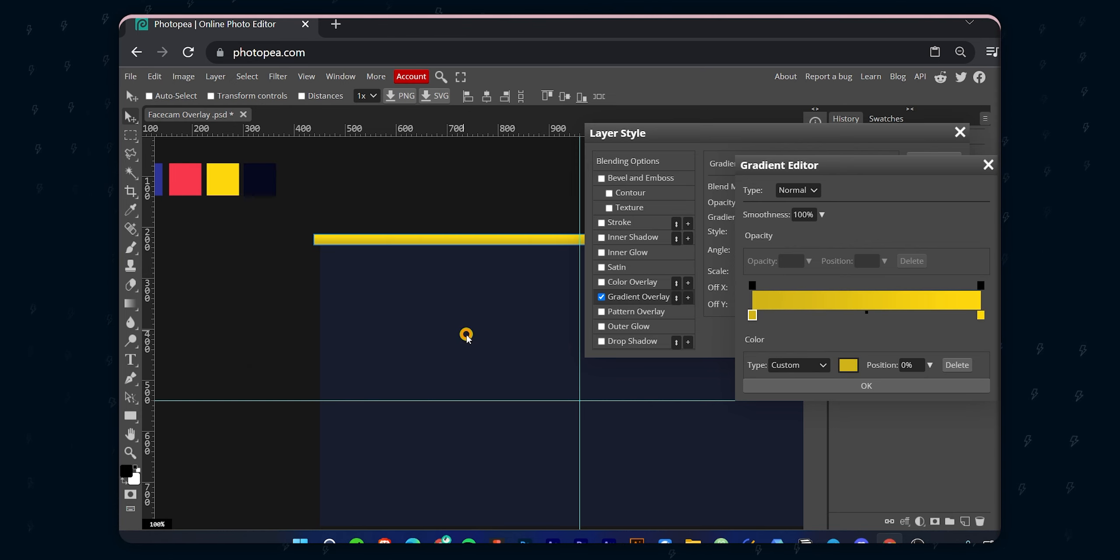
# - Change the end colour stop of the bar's gradient to bright yellow ffe200
pyautogui.click(981, 315)
pyautogui.click(856, 365)
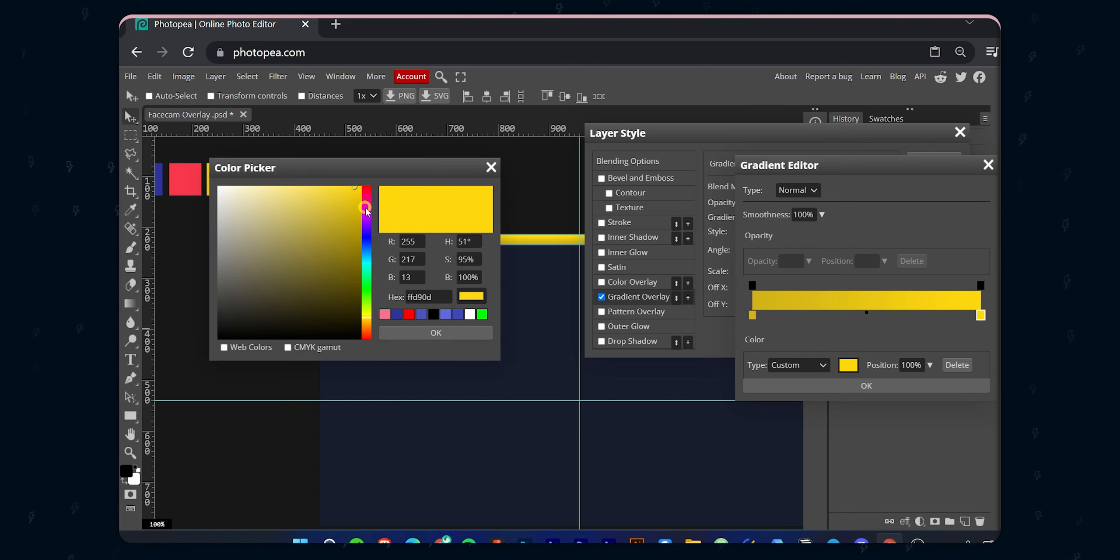
pyautogui.click(370, 313)
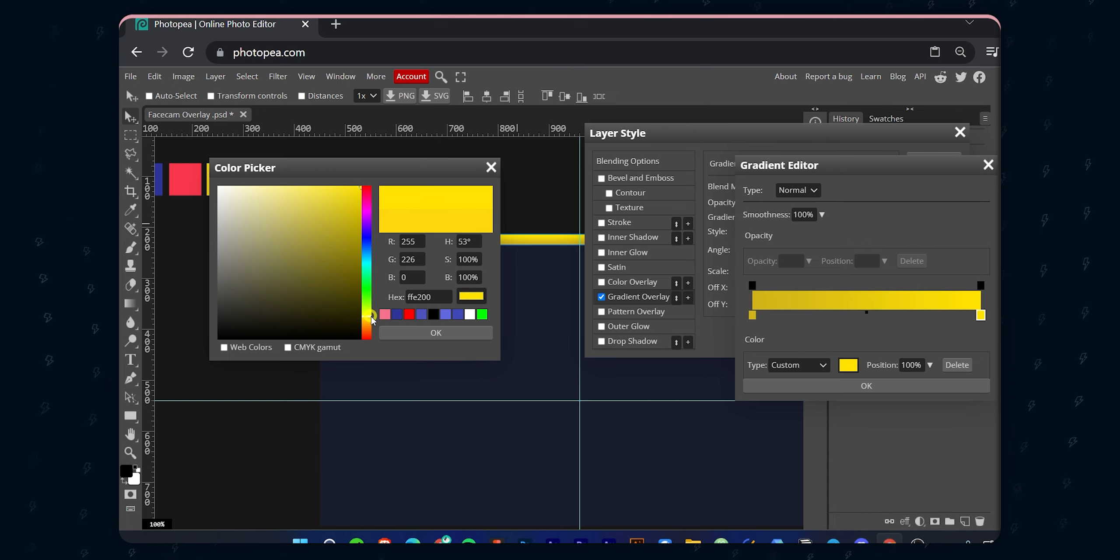
pyautogui.click(424, 335)
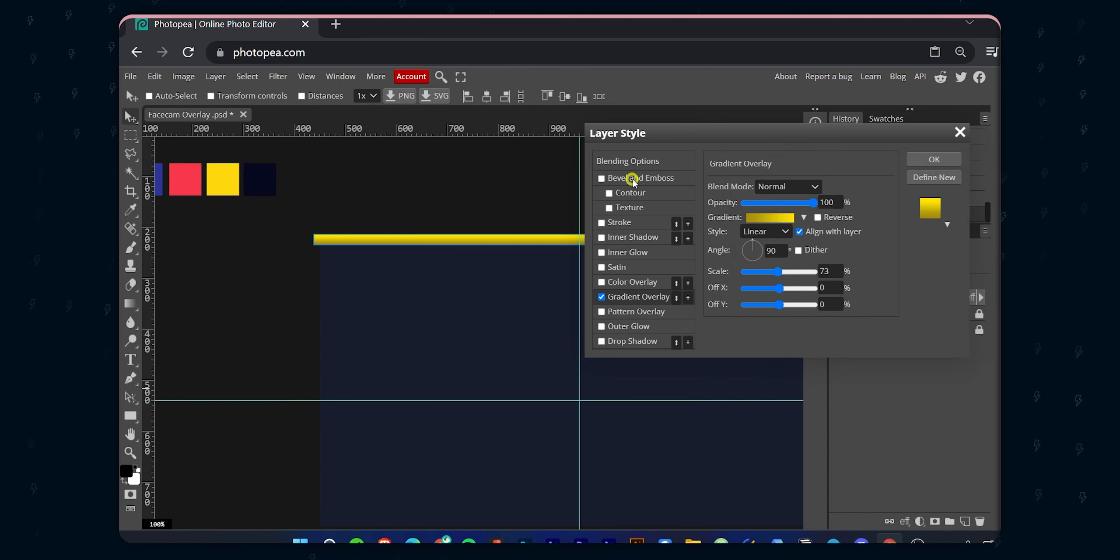
# - Add a centred 2 px stroke to the bar in the palette swatch's yellow and apply the layer style
pyautogui.click(617, 223)
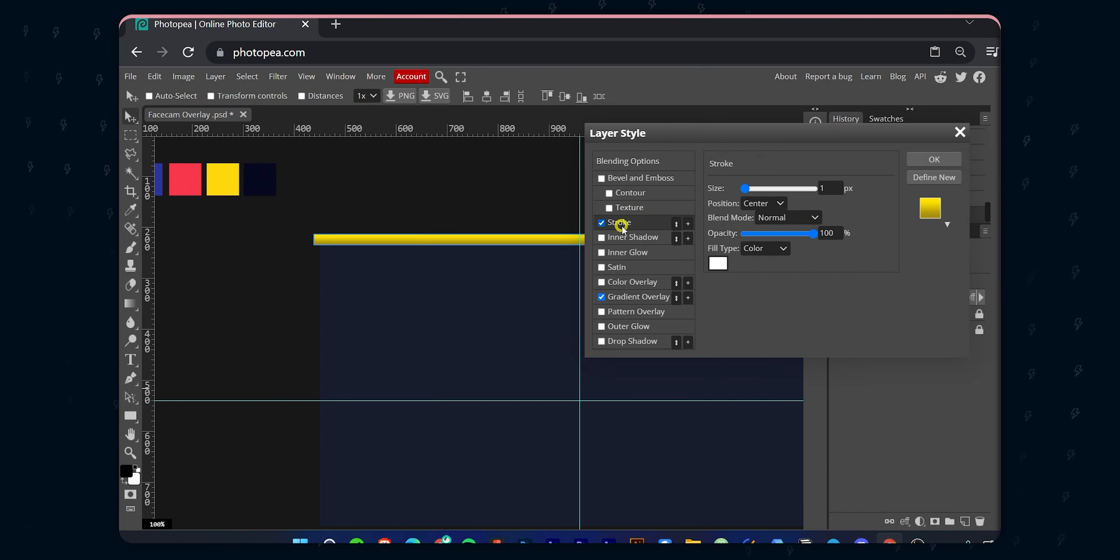
pyautogui.click(718, 262)
pyautogui.moveTo(258, 172); pyautogui.dragTo(225, 232)
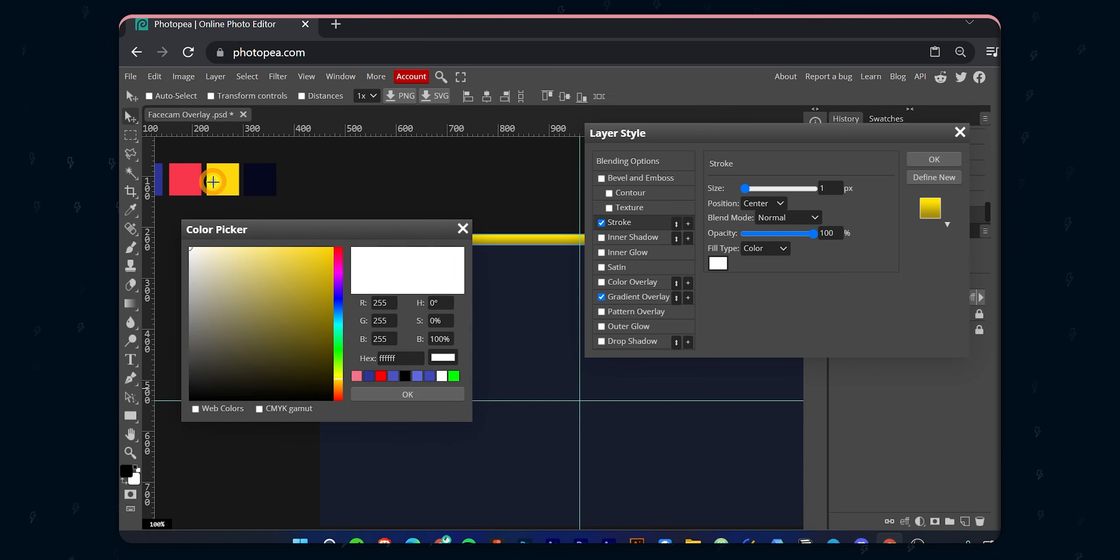
pyautogui.click(224, 185)
pyautogui.click(404, 394)
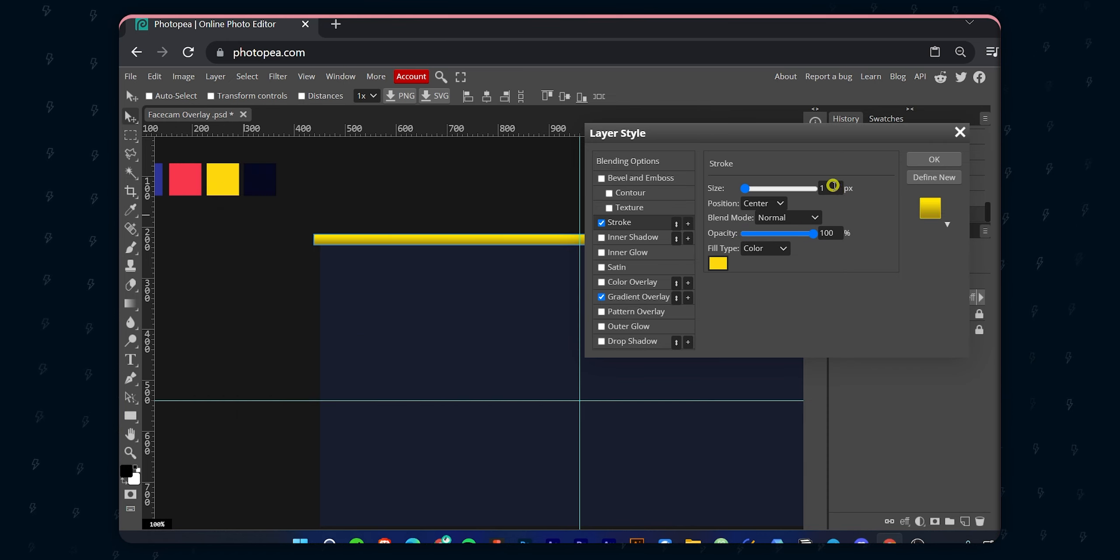
pyautogui.doubleClick(829, 189)
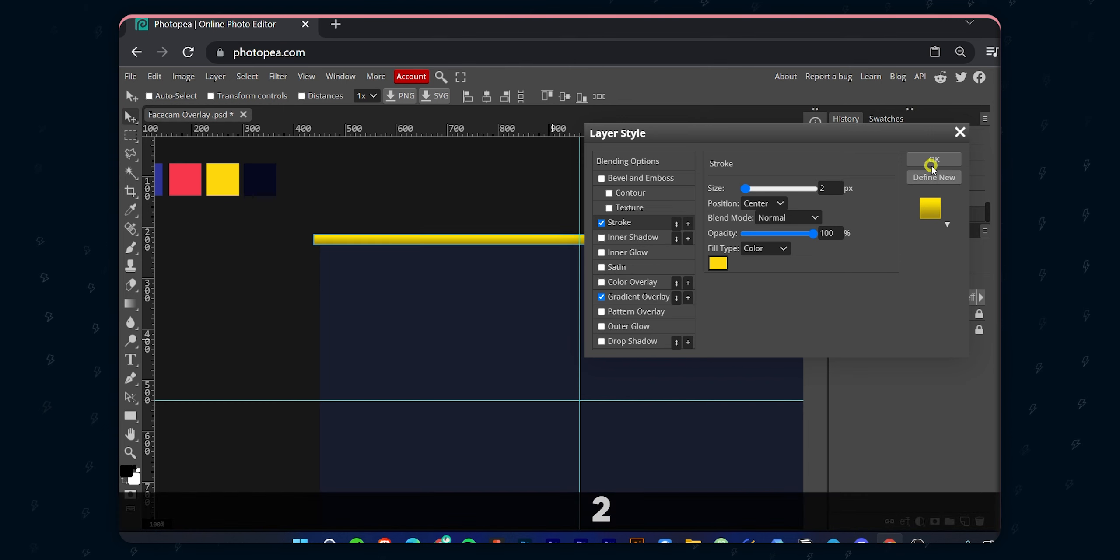
pyautogui.click(933, 159)
# - Draw a rectangle about 260 by 70 px across the middle of the yellow bar
pyautogui.click(885, 314)
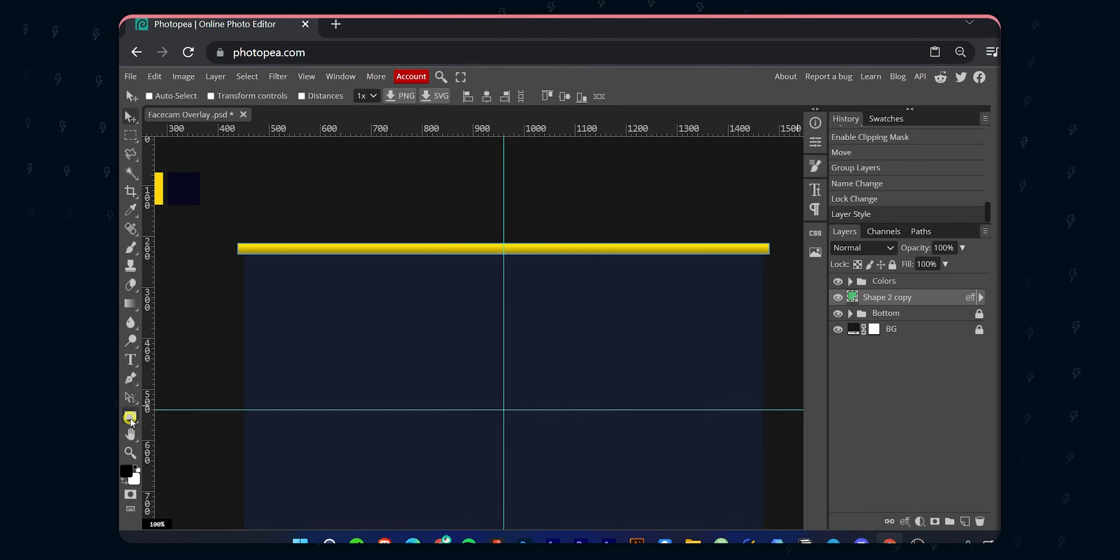
pyautogui.click(130, 416)
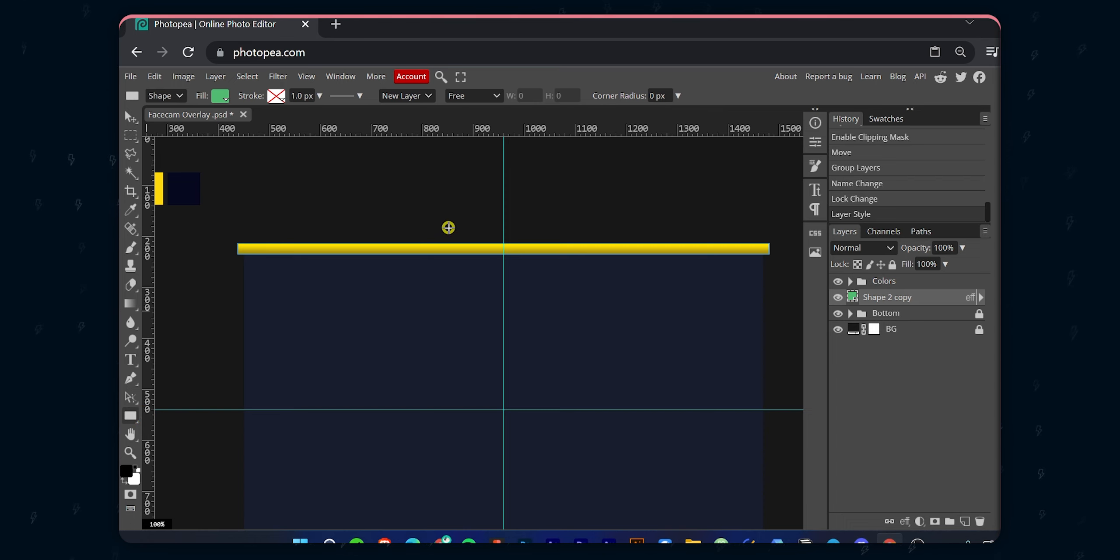
pyautogui.moveTo(447, 229); pyautogui.dragTo(573, 263)
pyautogui.press('space')
# - Set the new Shape 5 rectangle's fill to the palette blue 2d3496
pyautogui.doubleClick(857, 294)
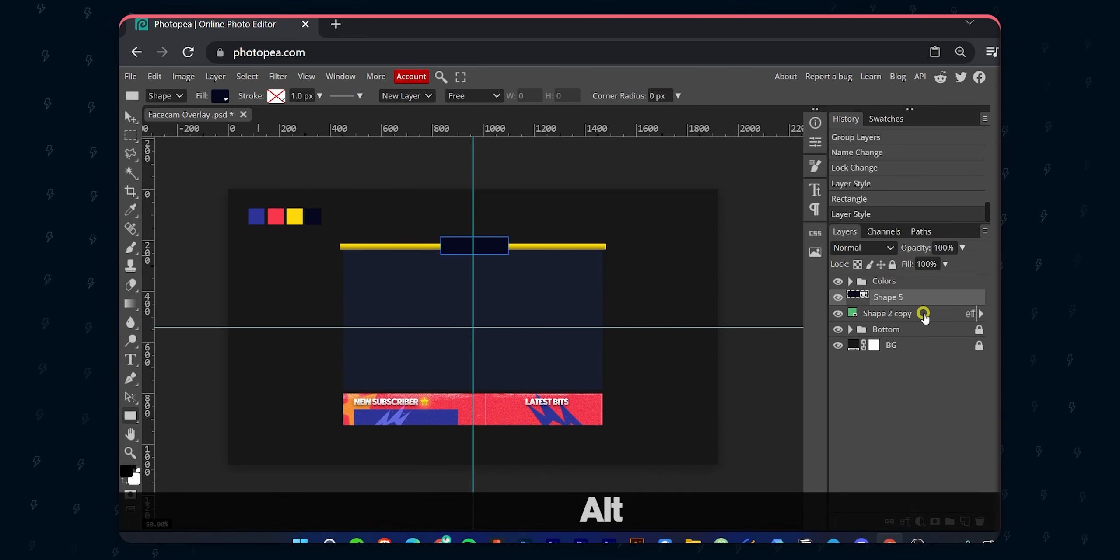
pyautogui.doubleClick(857, 294)
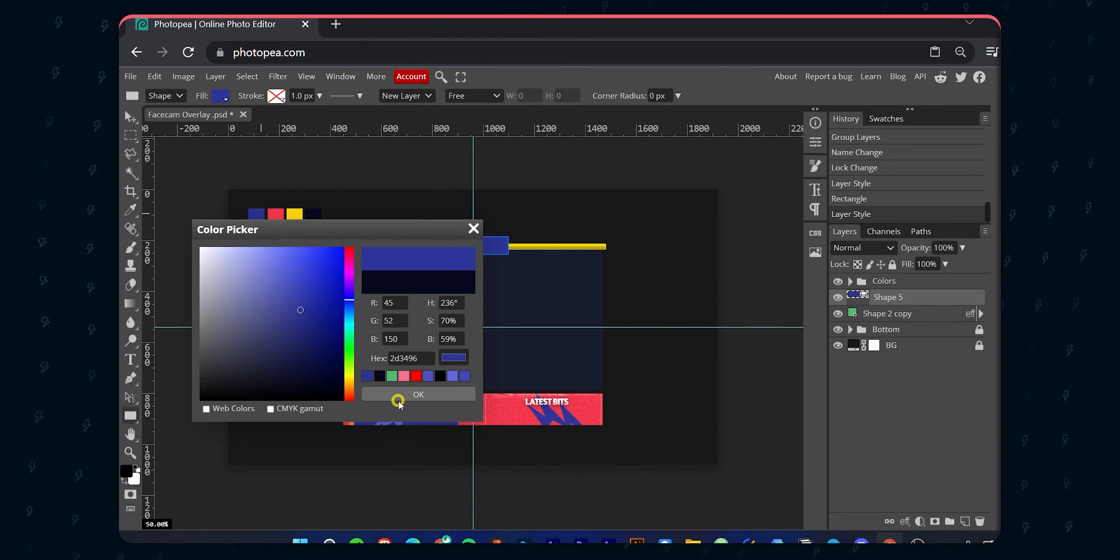
pyautogui.click(399, 396)
# - Adjust the blue rectangle's position on the yellow bar and lock the bar's Shape 2 copy layer
pyautogui.scroll(3, 485, 267)
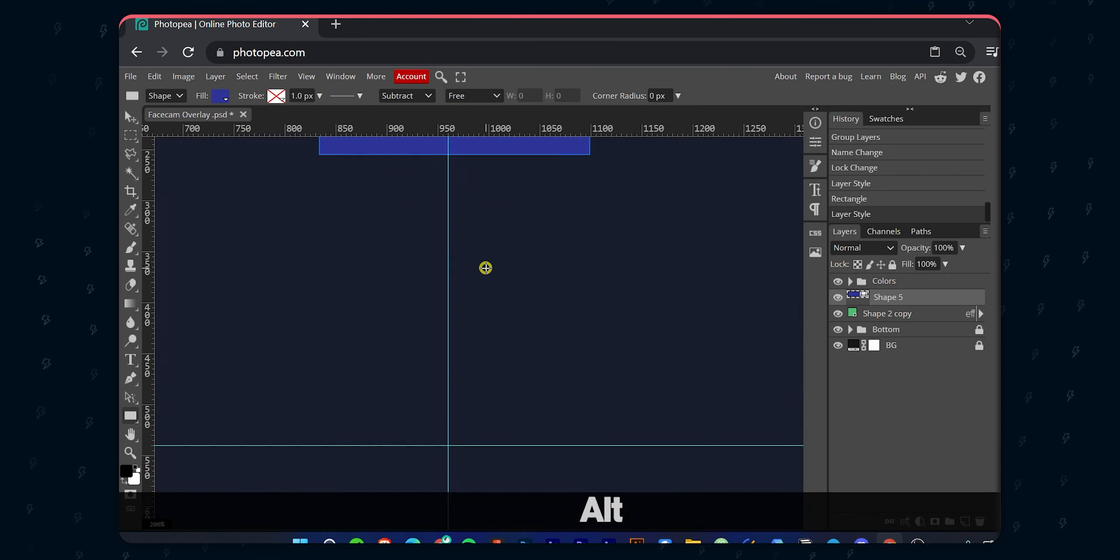
pyautogui.scroll(-1, 520, 287)
pyautogui.press('v')
pyautogui.moveTo(502, 245); pyautogui.dragTo(502, 247)
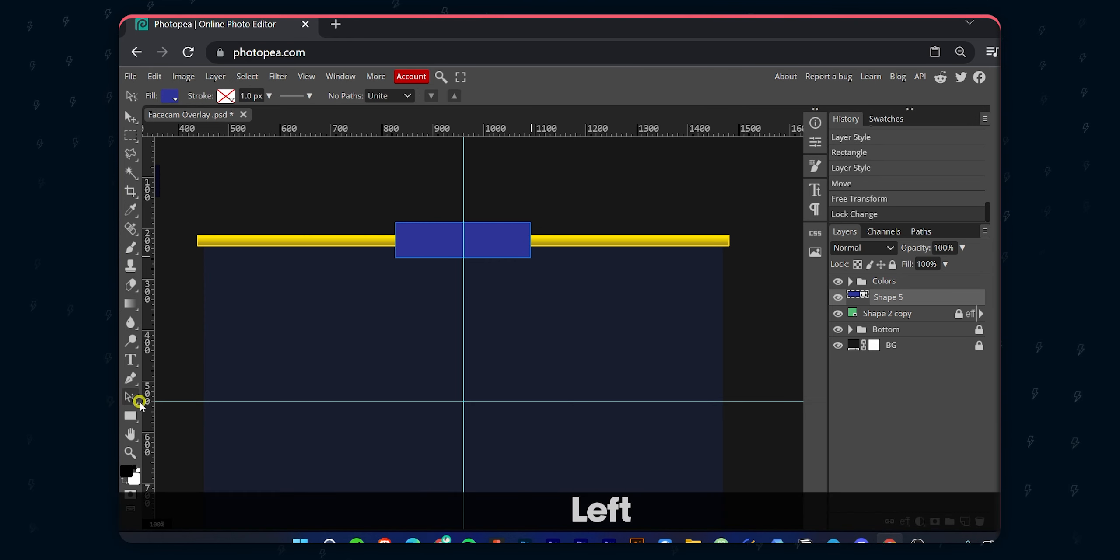
pyautogui.rightClick(138, 396)
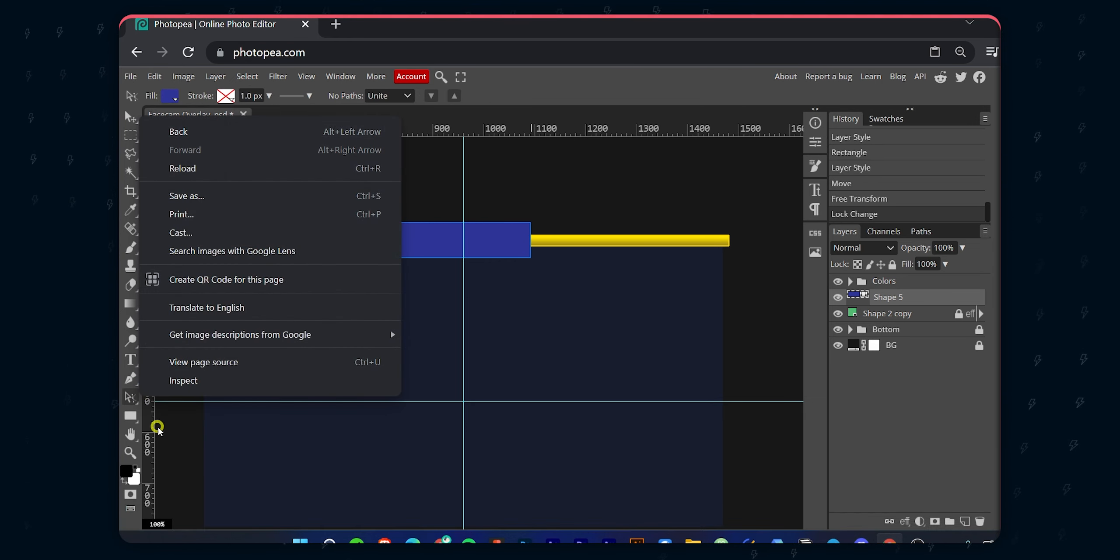
# - Move the blue rectangle's two lower corner anchors inward by 30 px each with the Direct Select tool
pyautogui.rightClick(130, 399)
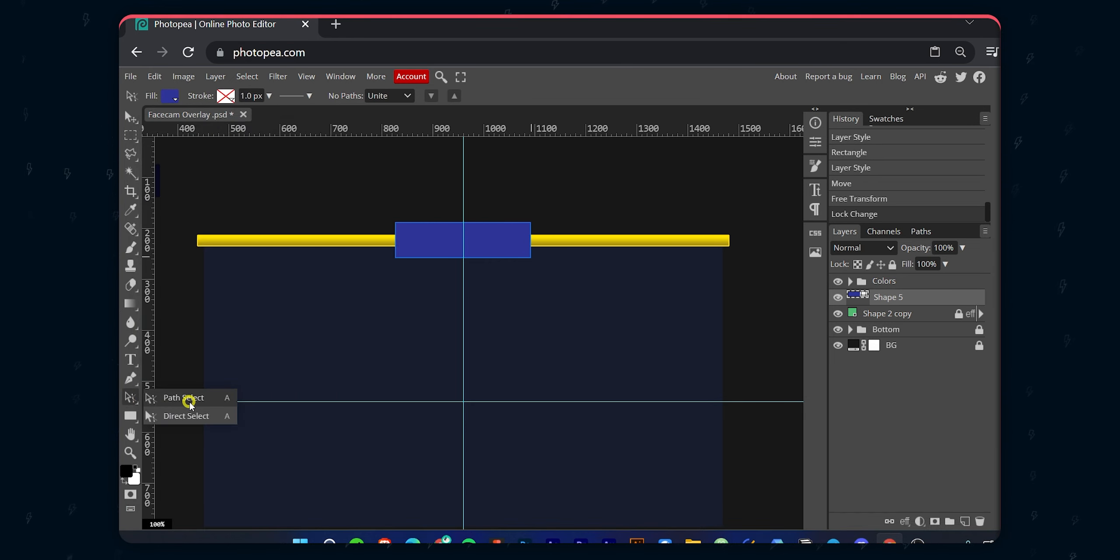
pyautogui.click(187, 416)
pyautogui.click(529, 258)
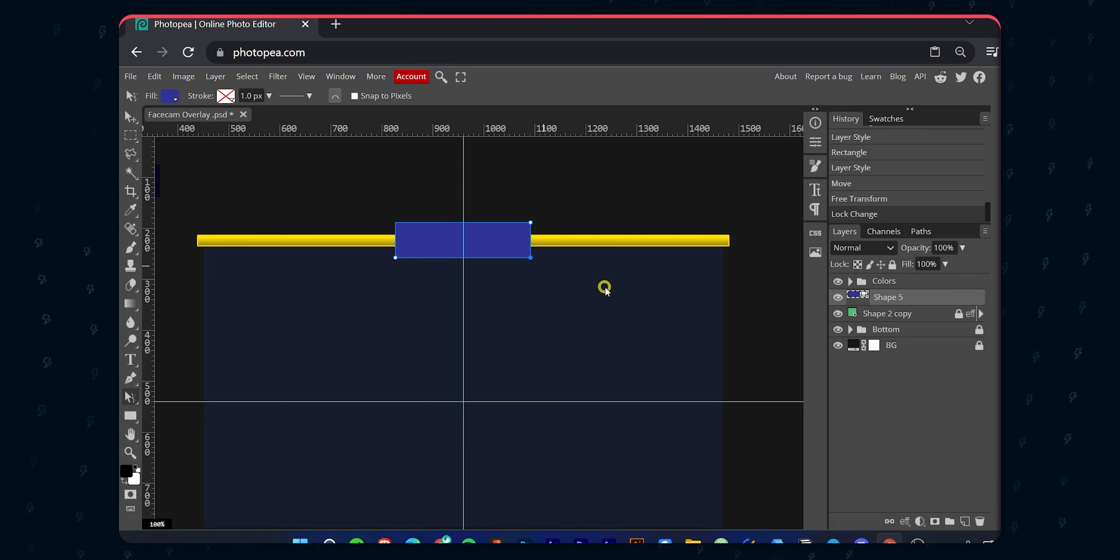
pyautogui.hotkey('shift', 'Left')
pyautogui.hotkey('shift', 'Left')
pyautogui.hotkey('shift', 'Left')
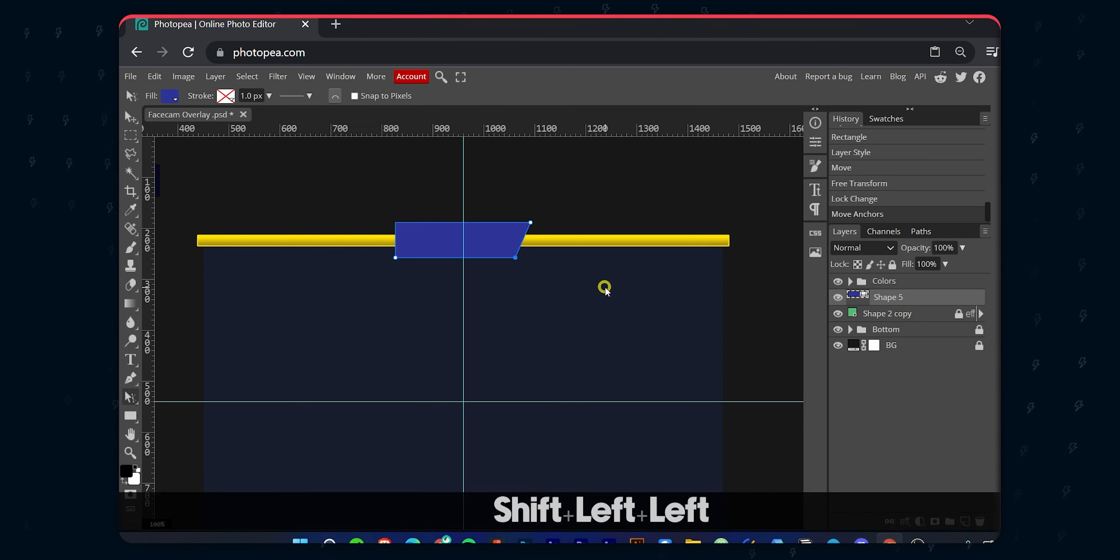
pyautogui.click(395, 258)
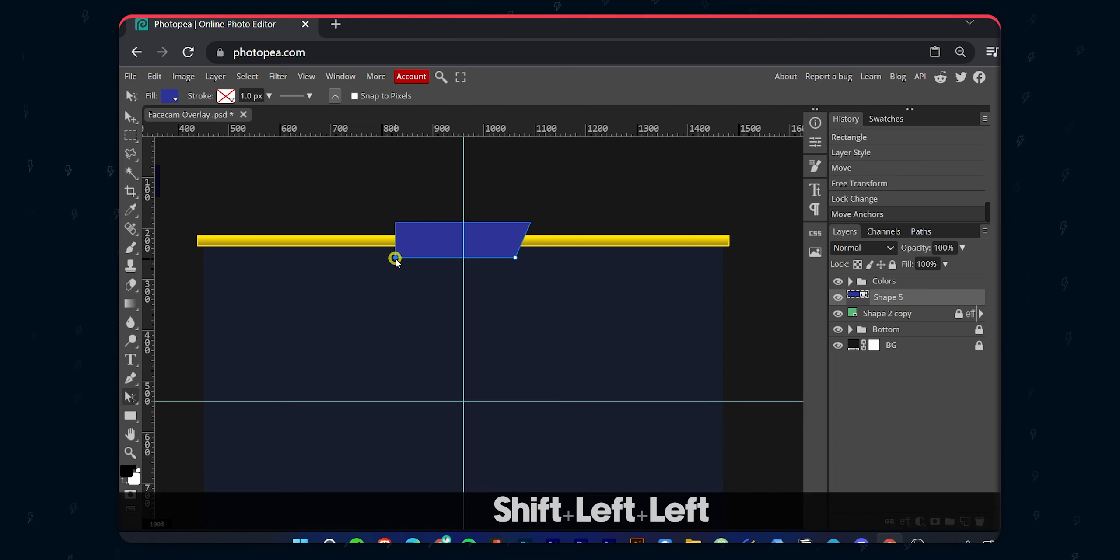
pyautogui.hotkey('shift', 'Right')
pyautogui.hotkey('shift', 'Right')
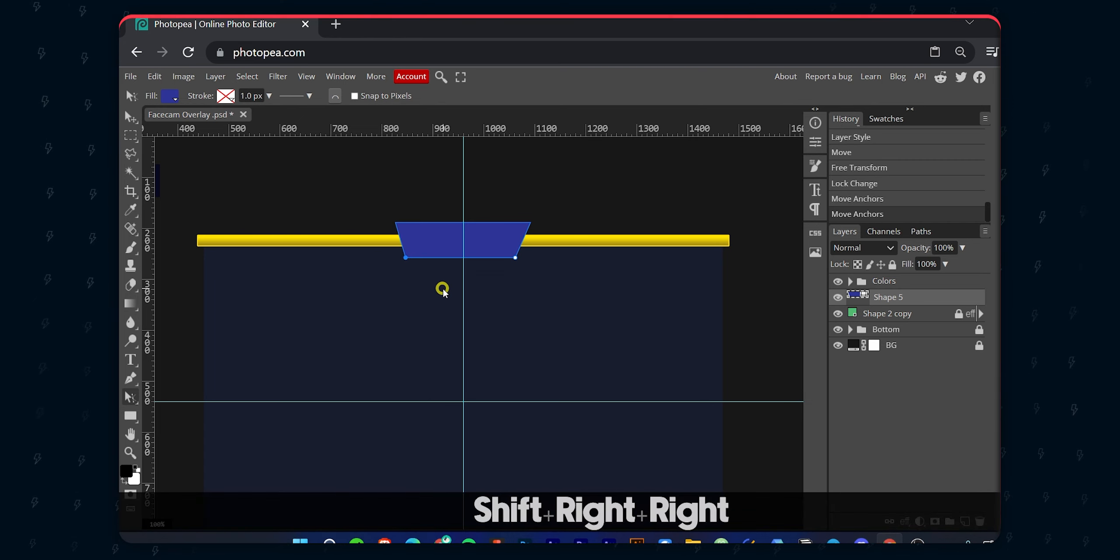
pyautogui.hotkey('shift', 'Right')
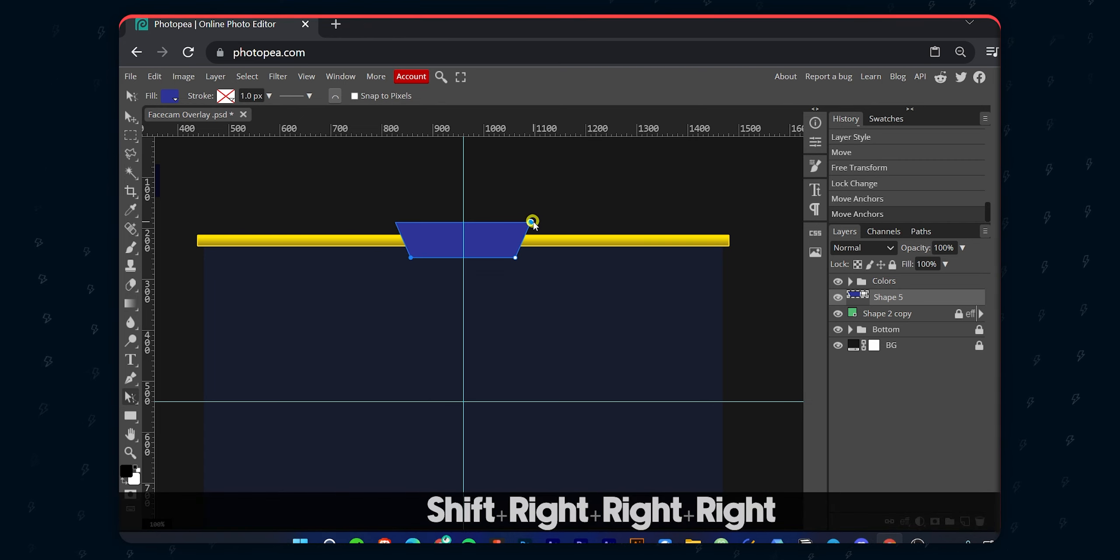
# - Move the blue shape's two upper corner anchors outward by 30 px each to widen the tab's top edge
pyautogui.click(529, 222)
pyautogui.hotkey('shift', 'Right')
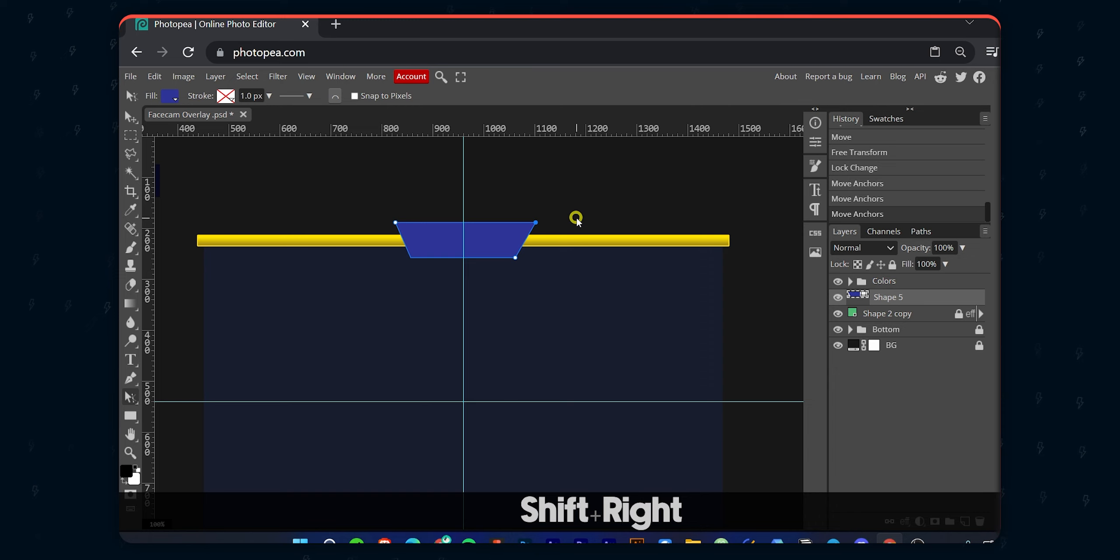
pyautogui.hotkey('shift', 'Right')
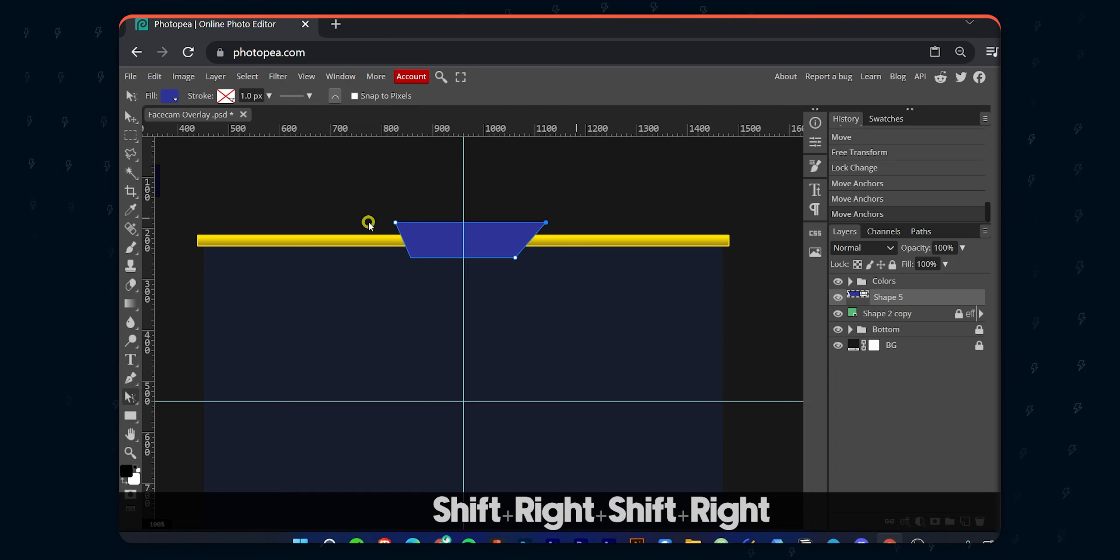
pyautogui.keyDown('shift'); pyautogui.click(396, 222); pyautogui.keyUp('shift')
pyautogui.hotkey('shift', 'Left')
pyautogui.hotkey('shift', 'Left')
pyautogui.hotkey('shift', 'Left')
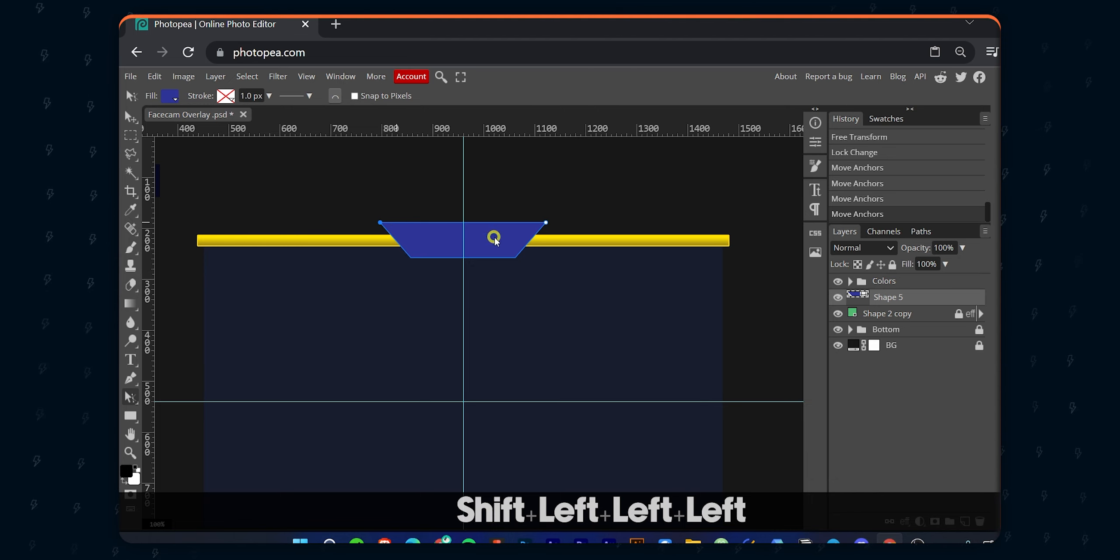
# - Enable a Gradient Overlay in the layer style of the blue tab's Shape 5 layer
pyautogui.press('v')
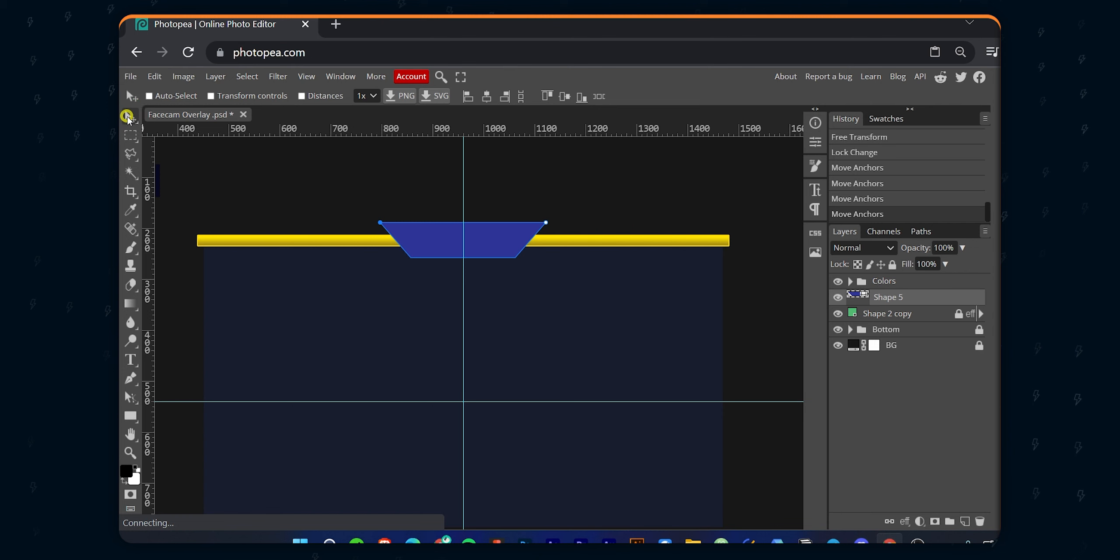
pyautogui.click(915, 284)
pyautogui.press('v')
pyautogui.click(912, 297)
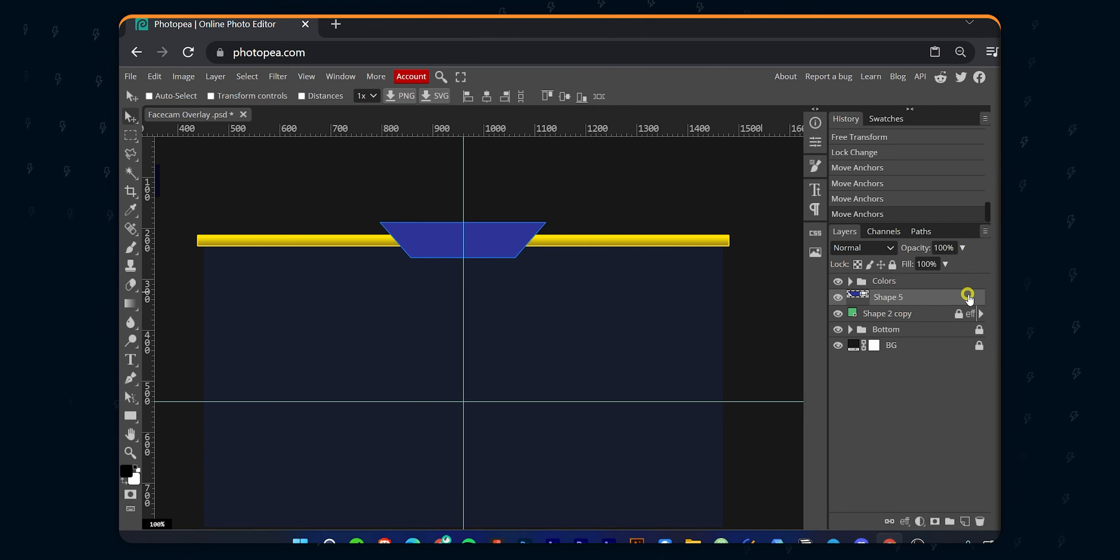
pyautogui.doubleClick(966, 298)
pyautogui.click(643, 297)
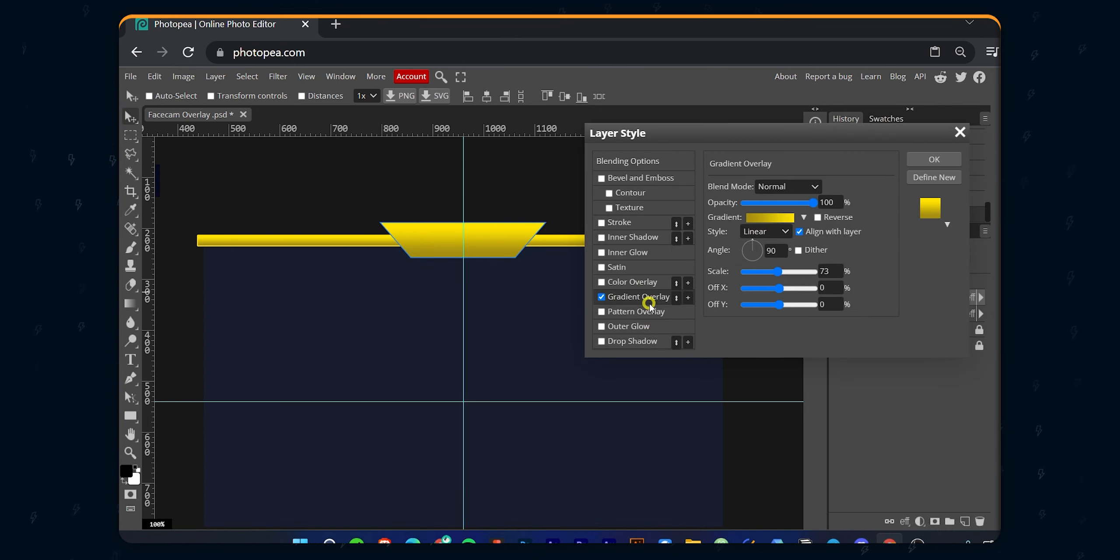
# - Set both colour stops of the tab's gradient overlay to the blue palette swatch 2d3496
pyautogui.scroll(-2, 272, 201)
pyautogui.click(769, 218)
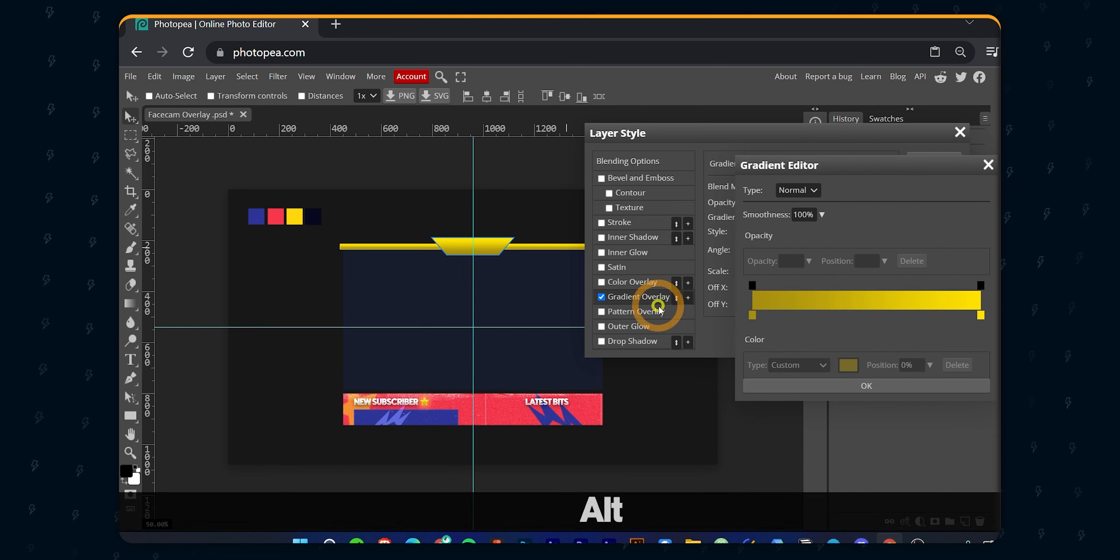
pyautogui.click(752, 315)
pyautogui.click(849, 367)
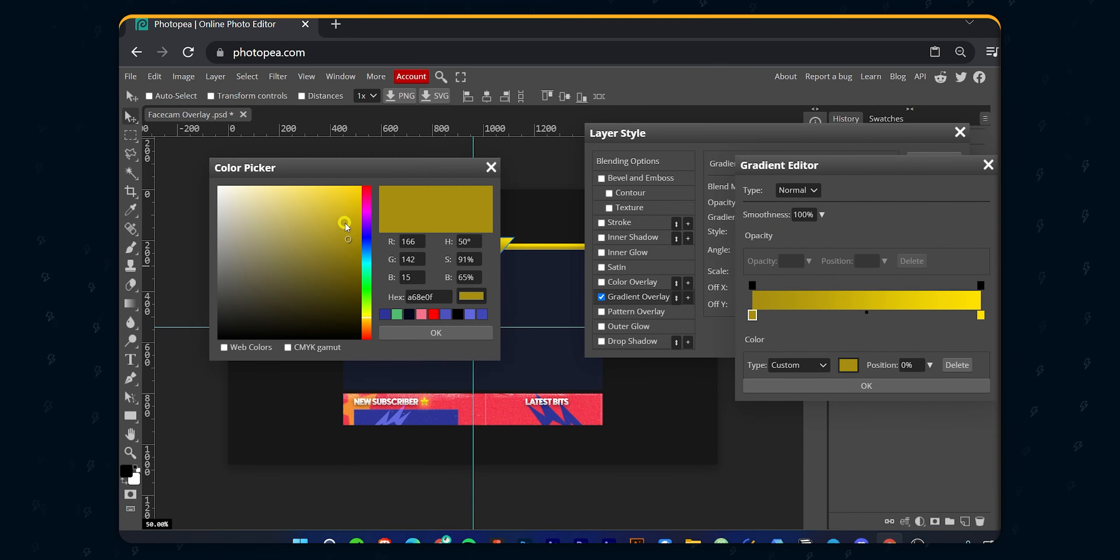
pyautogui.moveTo(350, 169); pyautogui.dragTo(286, 337)
pyautogui.click(255, 213)
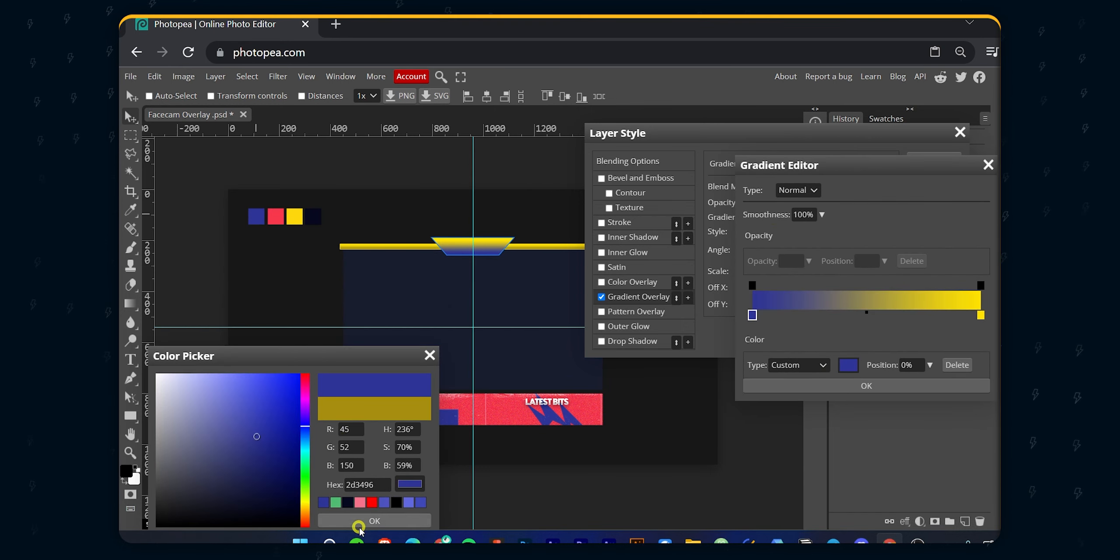
pyautogui.click(362, 522)
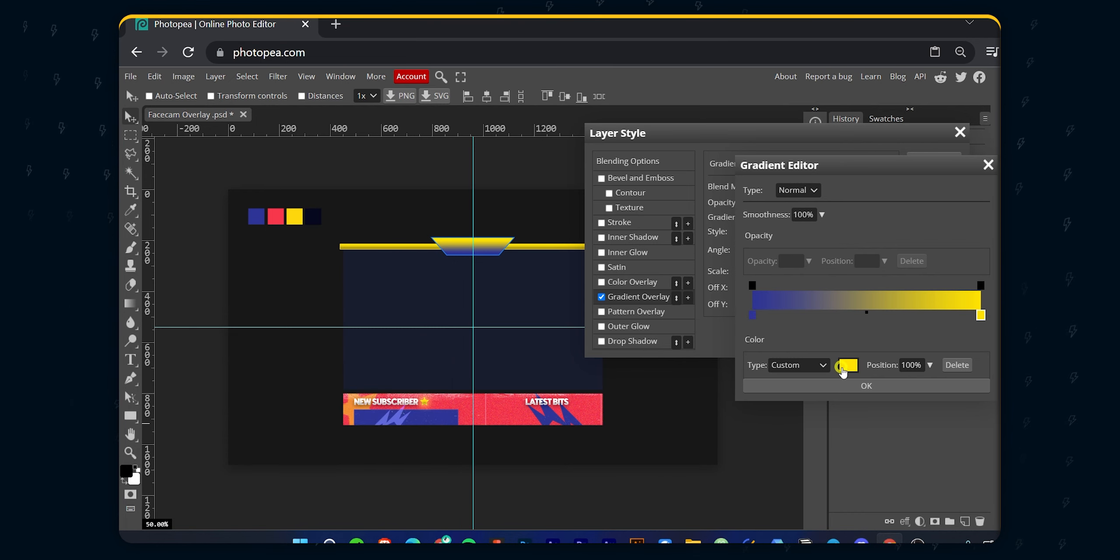
pyautogui.click(848, 365)
pyautogui.moveTo(320, 165); pyautogui.dragTo(311, 225)
pyautogui.click(256, 213)
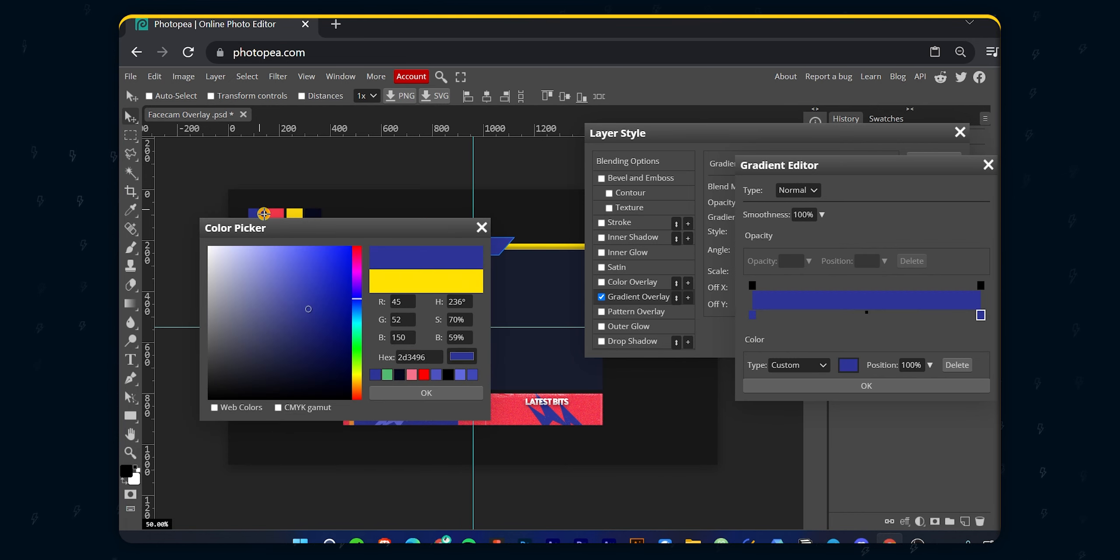
pyautogui.click(419, 395)
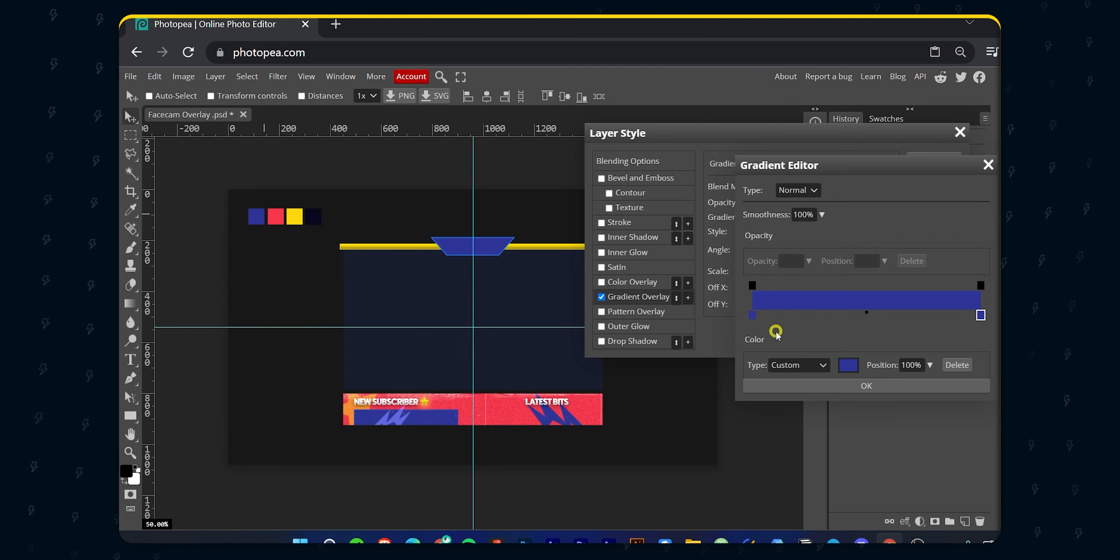
# - Darken the overlay gradient's 0% stop to 131744 and its 100% stop to a slightly deeper blue, and accept the gradient
pyautogui.moveTo(359, 173); pyautogui.dragTo(335, 304)
pyautogui.moveTo(318, 382); pyautogui.dragTo(296, 431)
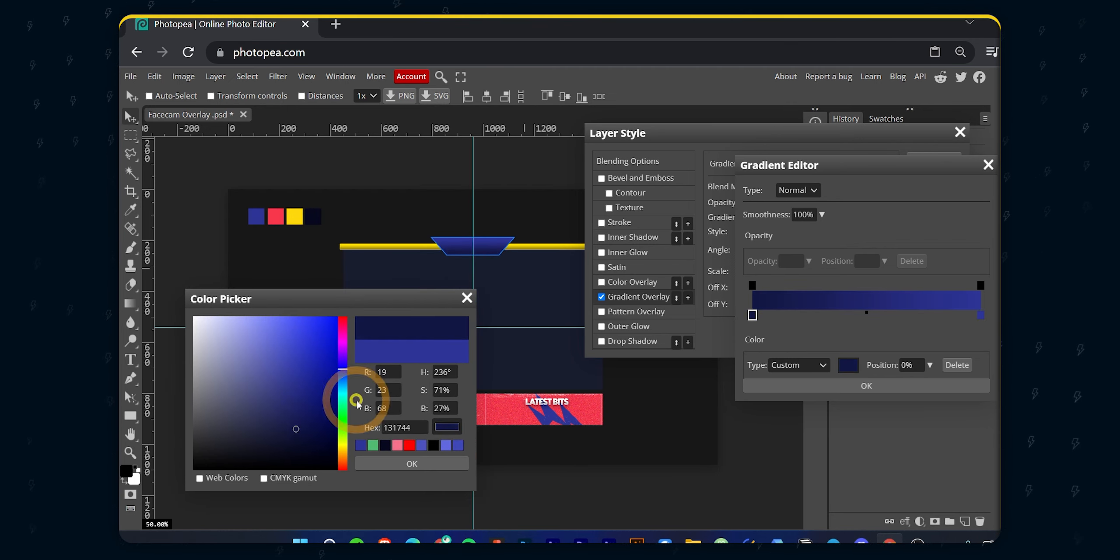
pyautogui.click(409, 466)
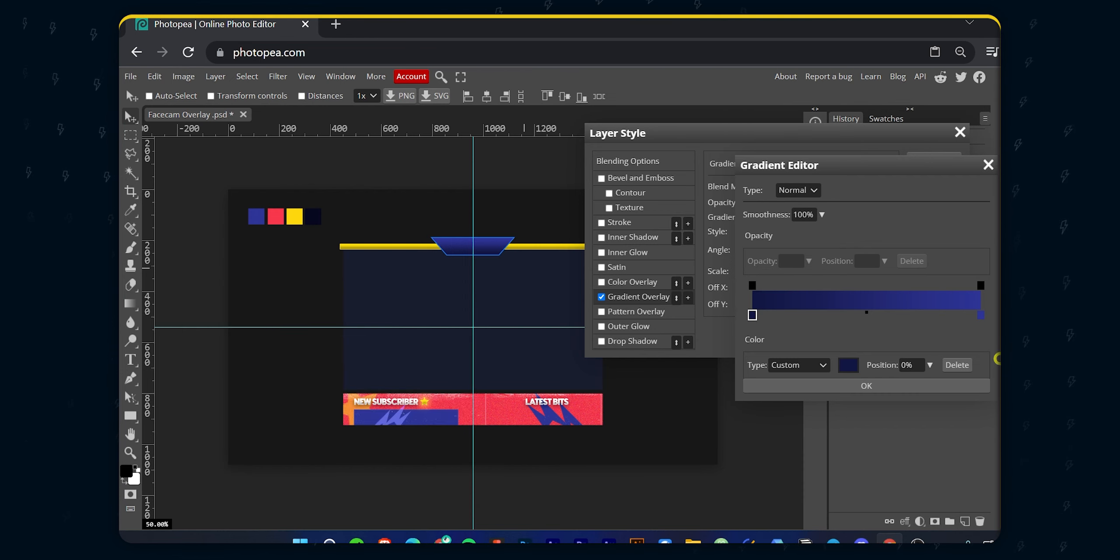
pyautogui.click(849, 366)
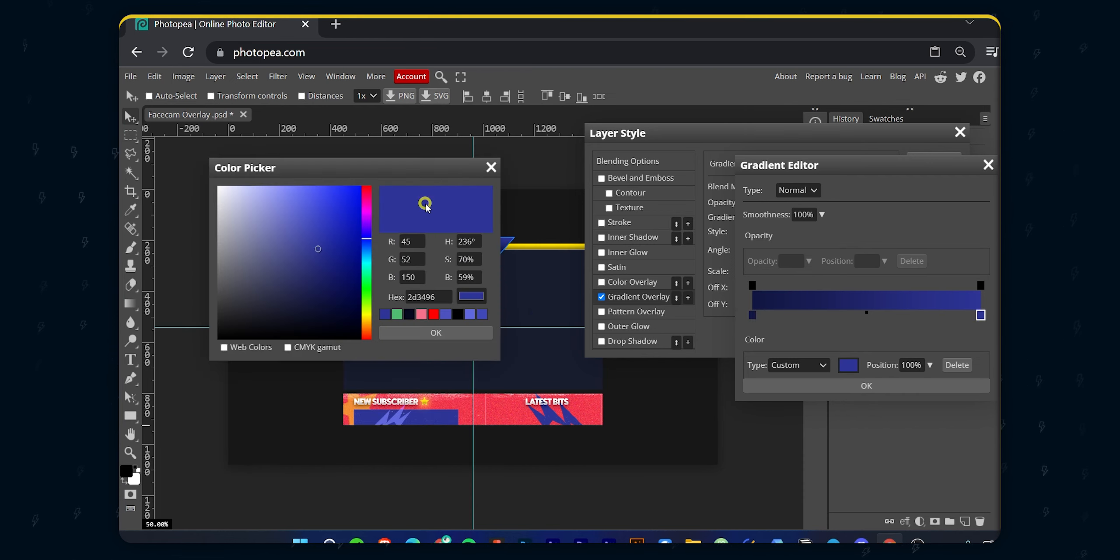
pyautogui.moveTo(402, 167); pyautogui.dragTo(370, 332)
pyautogui.click(288, 427)
pyautogui.click(389, 506)
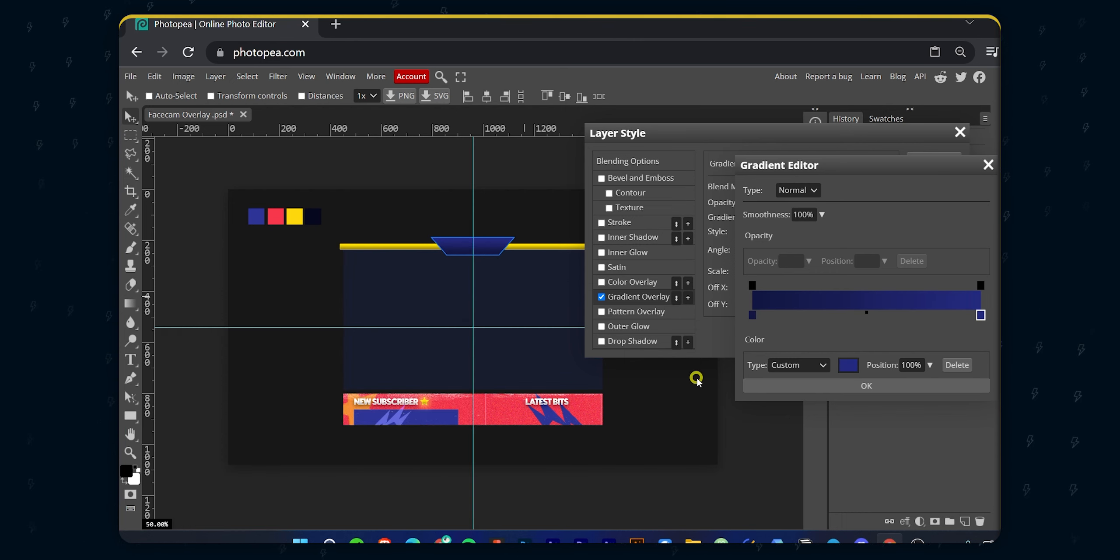
pyautogui.click(912, 384)
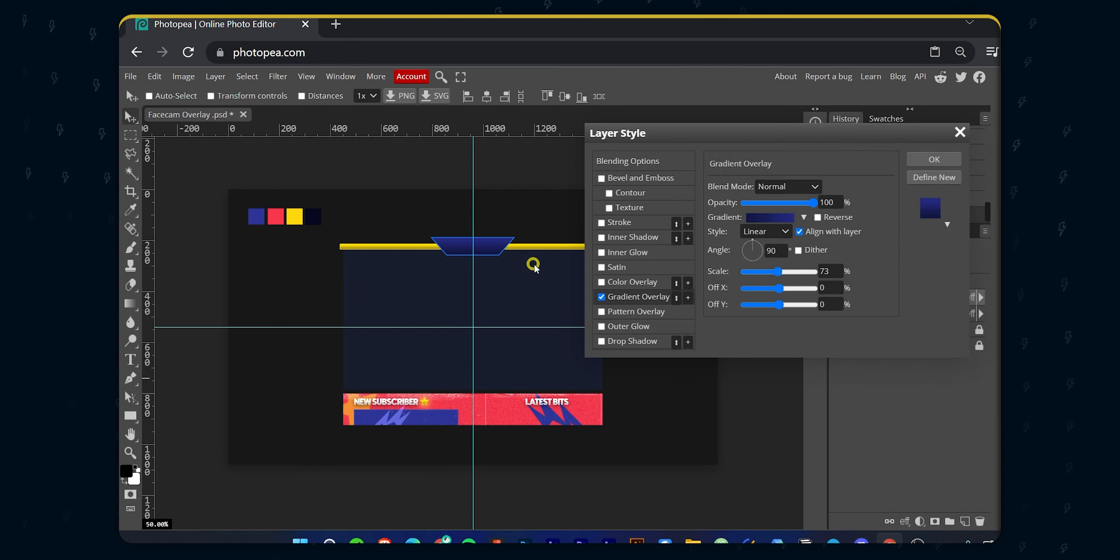
# - Give the tab's centred 2 px stroke a gradient fill and set its 0% stop to the blue 222879 sampled from the tab
pyautogui.click(765, 248)
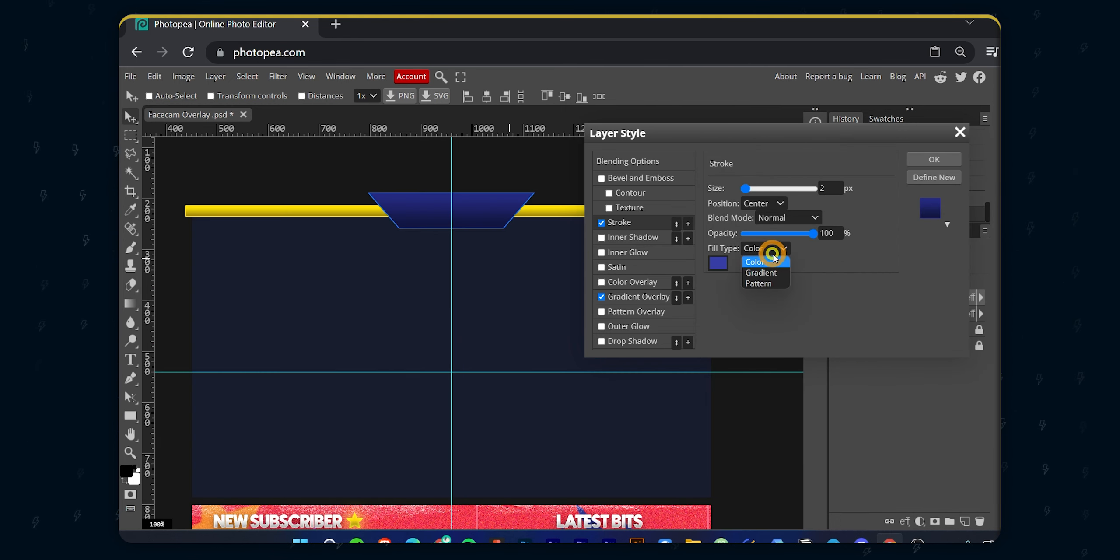
pyautogui.click(766, 273)
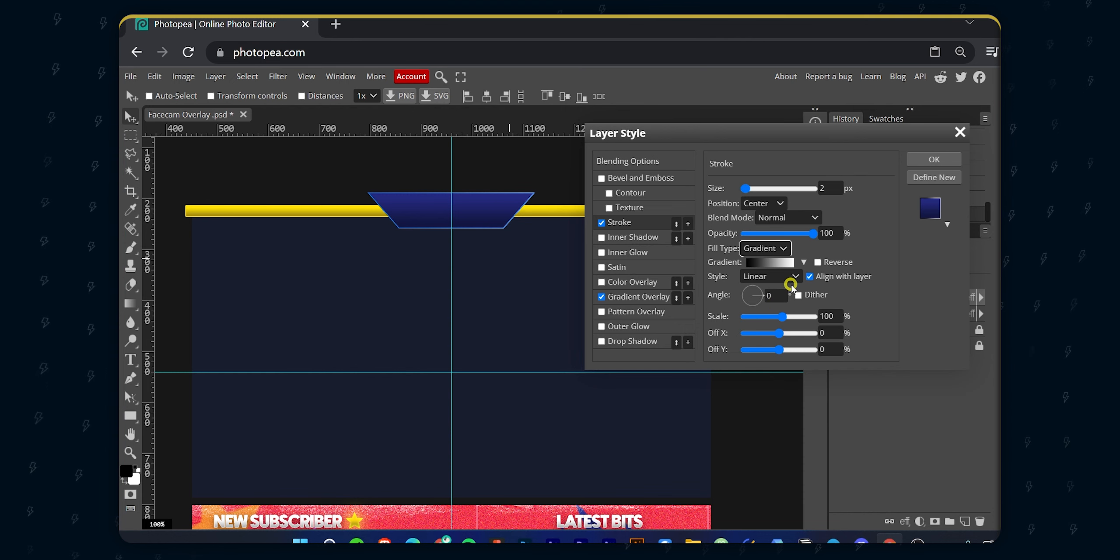
pyautogui.click(771, 263)
pyautogui.click(752, 314)
pyautogui.click(848, 365)
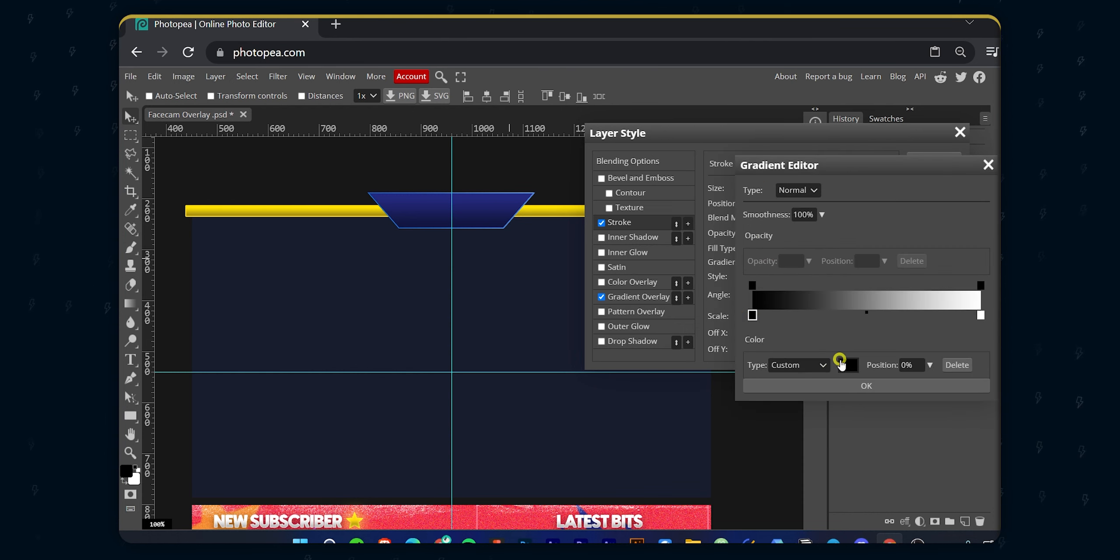
pyautogui.moveTo(386, 172); pyautogui.dragTo(384, 301)
pyautogui.click(501, 202)
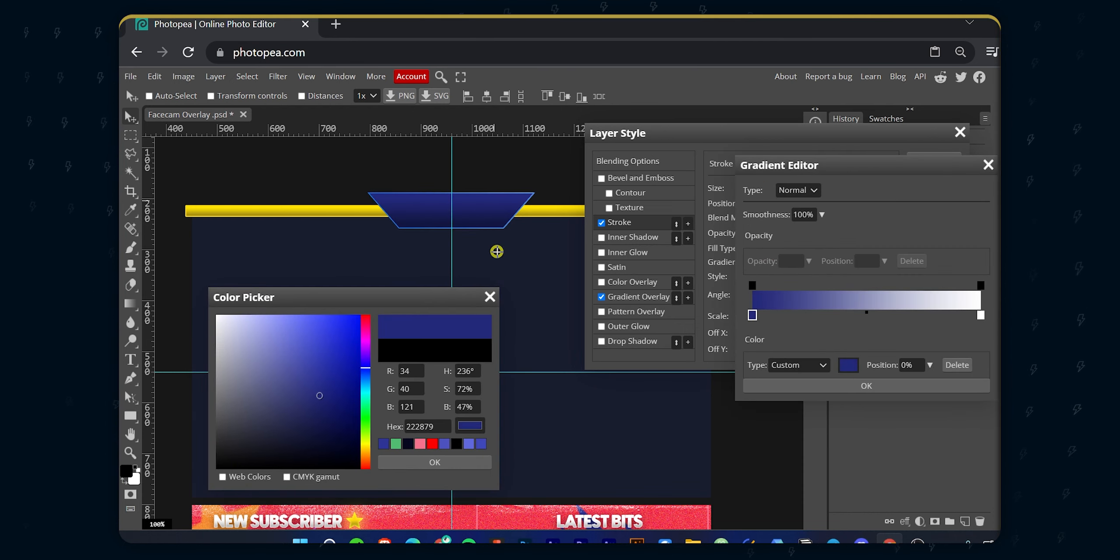
pyautogui.click(454, 460)
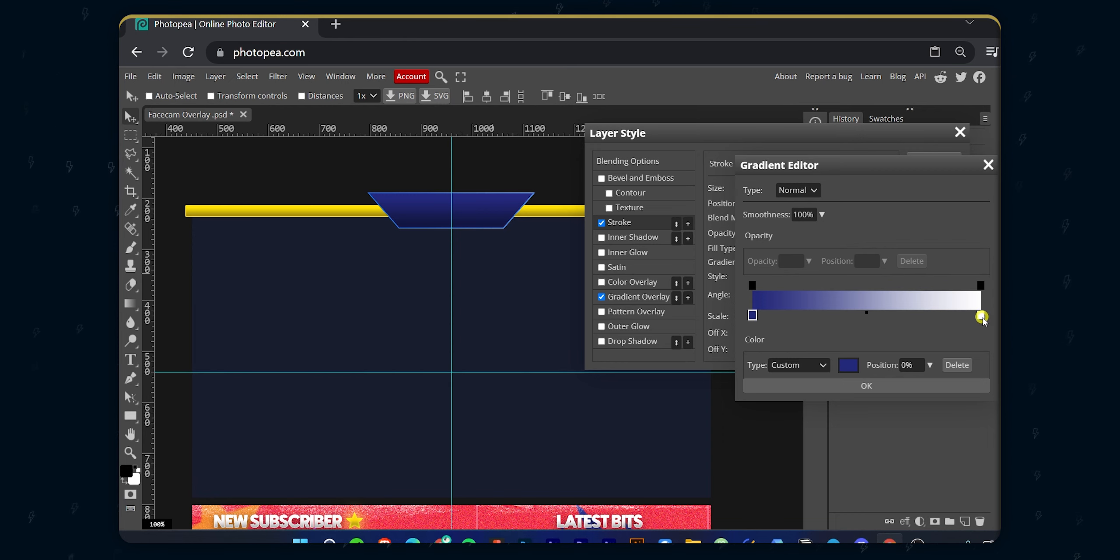
# - Change the stroke gradient's 0% colour stop to a lighter, brighter blue
pyautogui.click(844, 373)
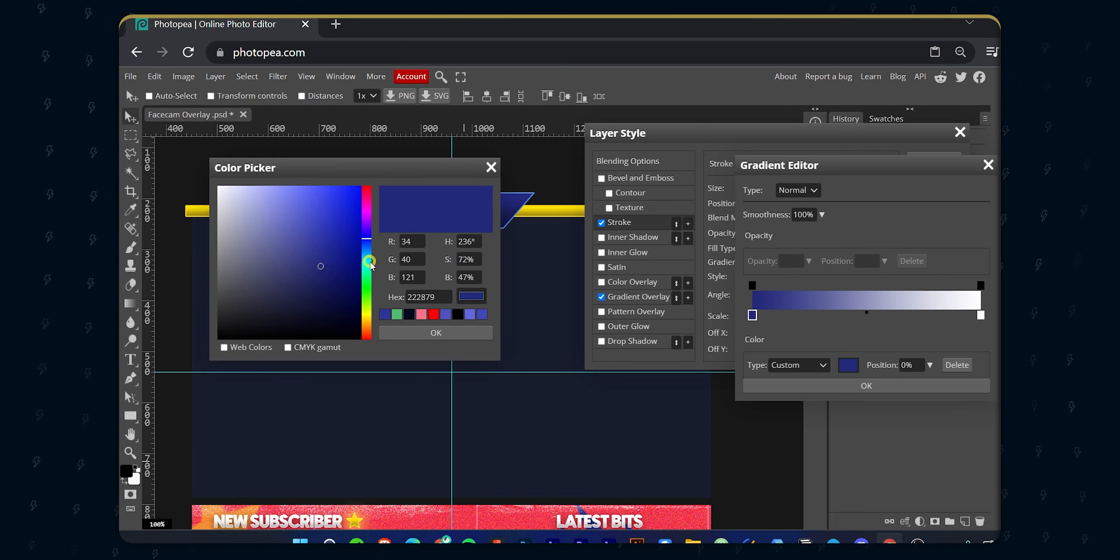
pyautogui.click(313, 218)
pyautogui.click(426, 330)
# - Set the stroke gradient's opacity stop at position 100% to 0% opacity and apply the layer style
pyautogui.click(979, 315)
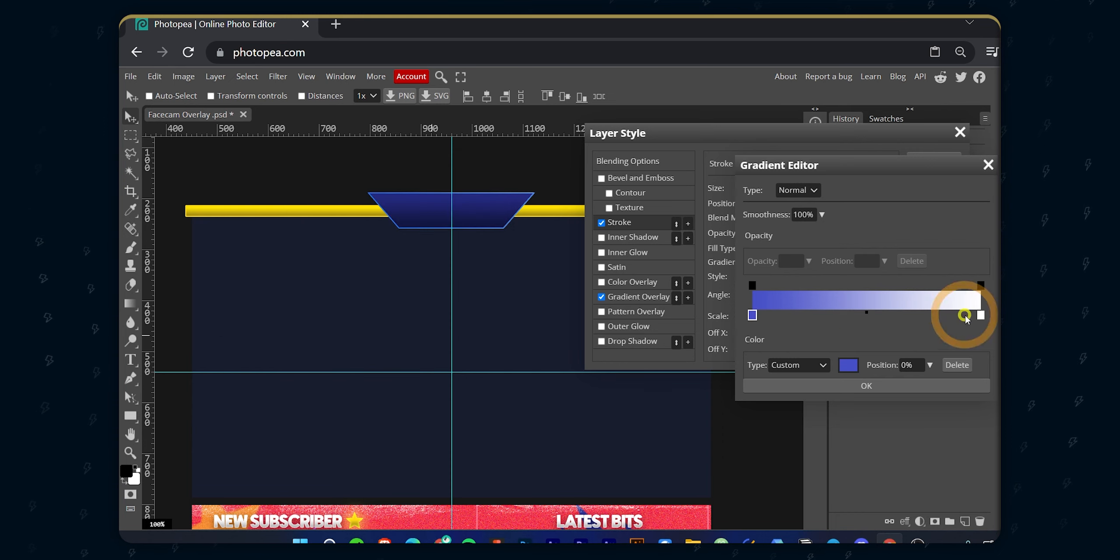
pyautogui.click(981, 286)
pyautogui.doubleClick(789, 261)
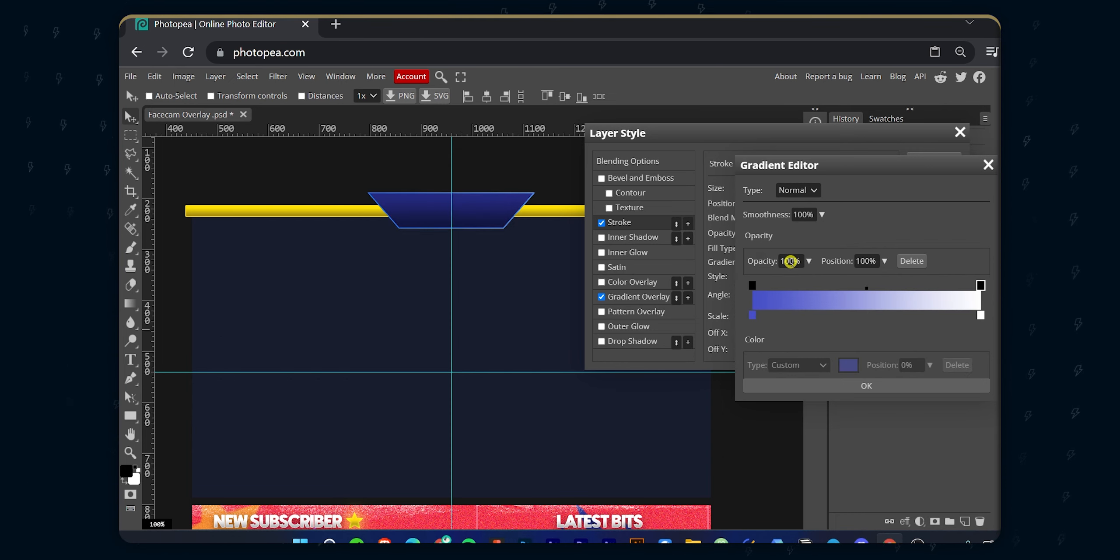
pyautogui.write('0')
pyautogui.press('Return')
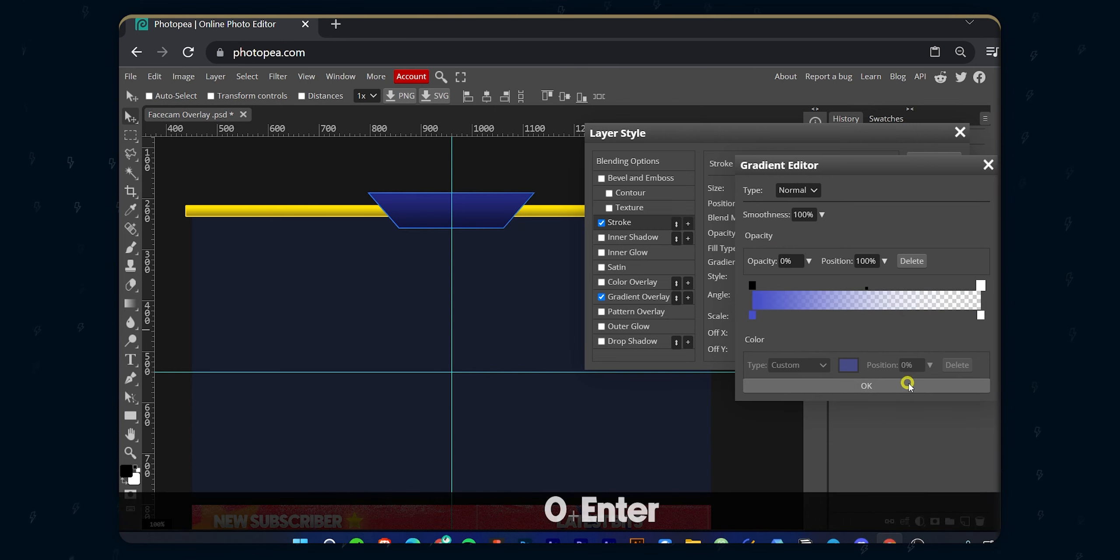
pyautogui.click(905, 384)
pyautogui.click(927, 159)
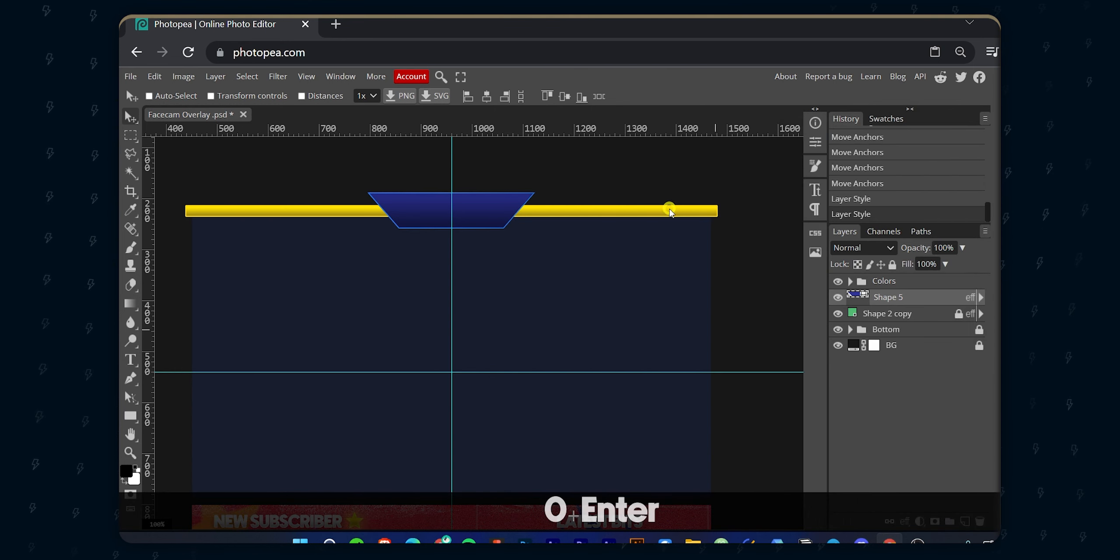
# - Set the angle of the tab's stroke gradient to 90° and apply the layer style
pyautogui.click(919, 315)
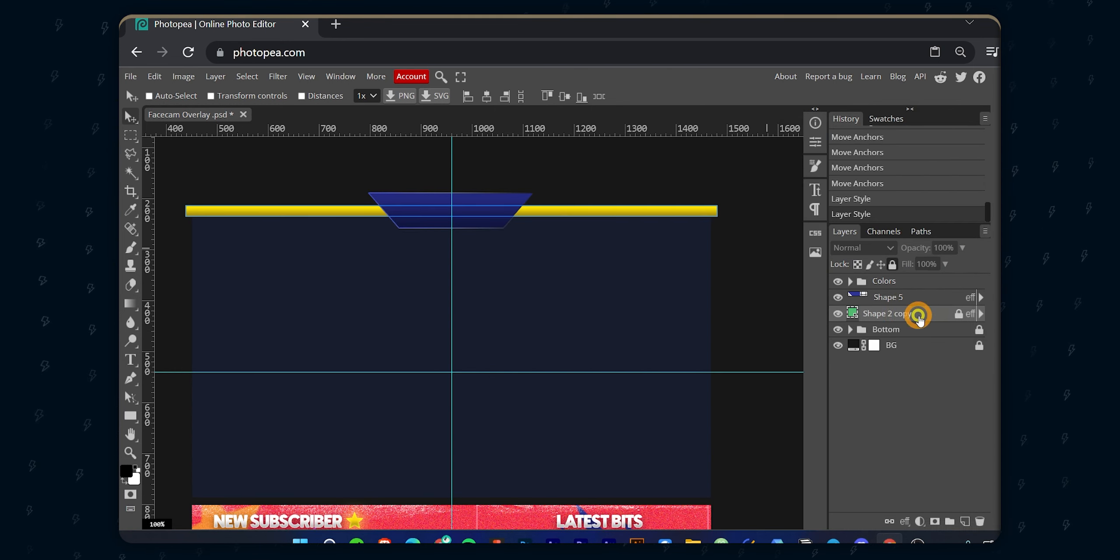
pyautogui.click(972, 301)
pyautogui.doubleClick(970, 301)
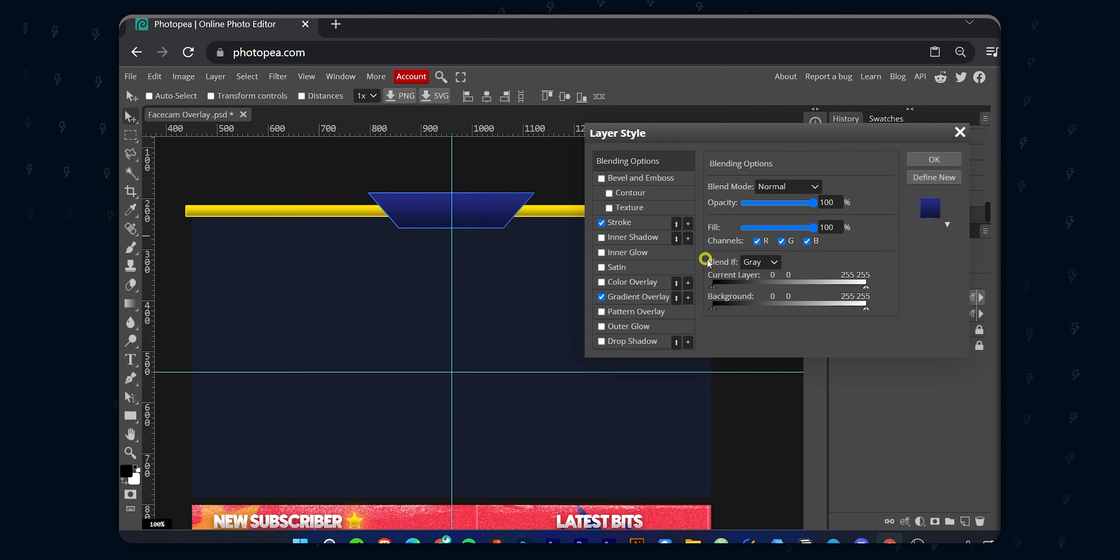
pyautogui.click(627, 222)
pyautogui.press('Return')
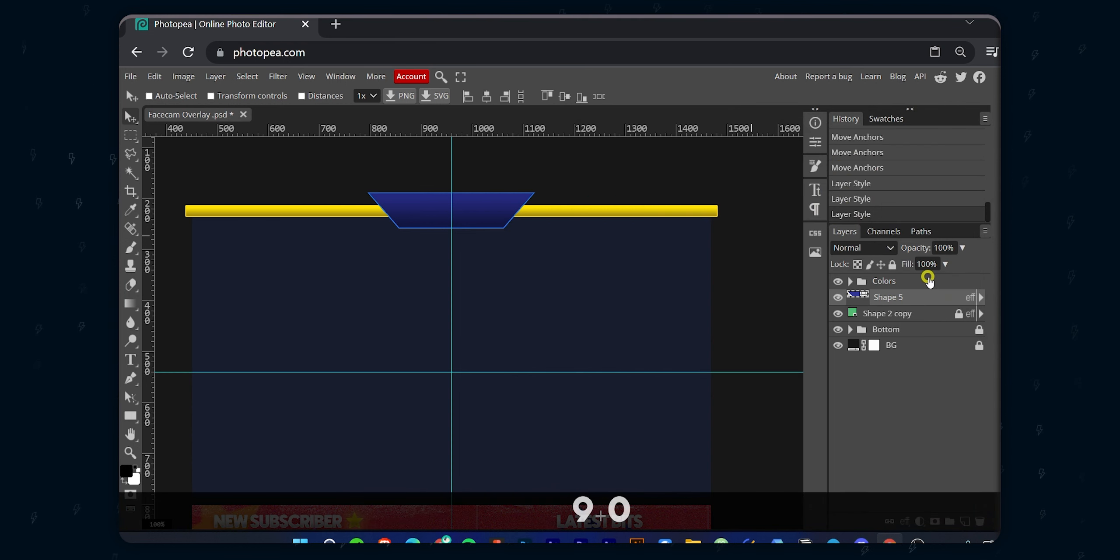
# - Set the angle of the tab's stroke gradient to -90° and apply the layer style
pyautogui.doubleClick(970, 297)
pyautogui.click(624, 223)
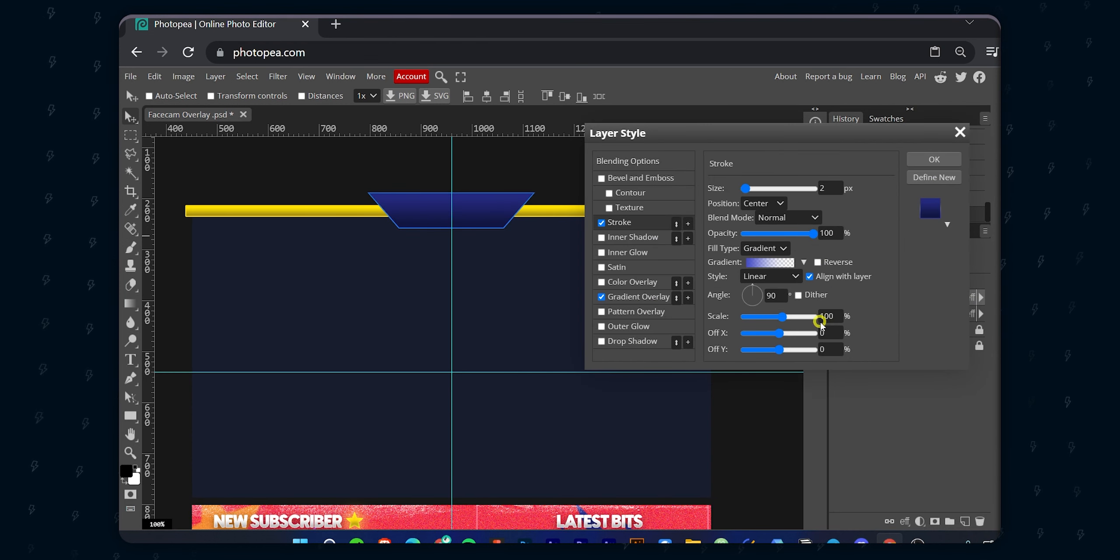
pyautogui.press('Return')
pyautogui.click(879, 313)
pyautogui.click(412, 186)
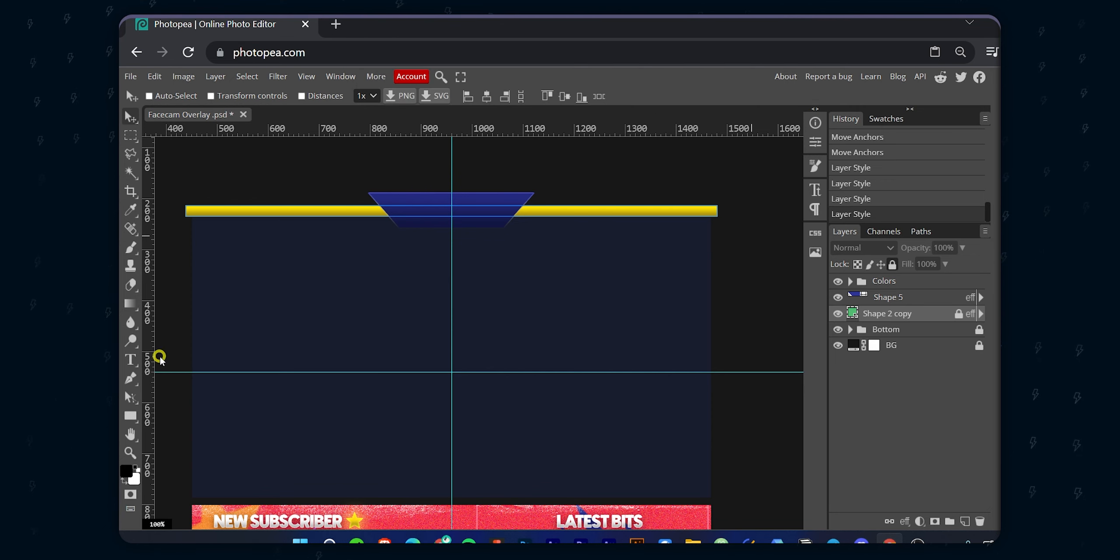
# - Add a new layer above the tab shape and create the text "ENSTANT MAN" just below the tab
pyautogui.click(130, 360)
pyautogui.click(915, 298)
pyautogui.click(965, 521)
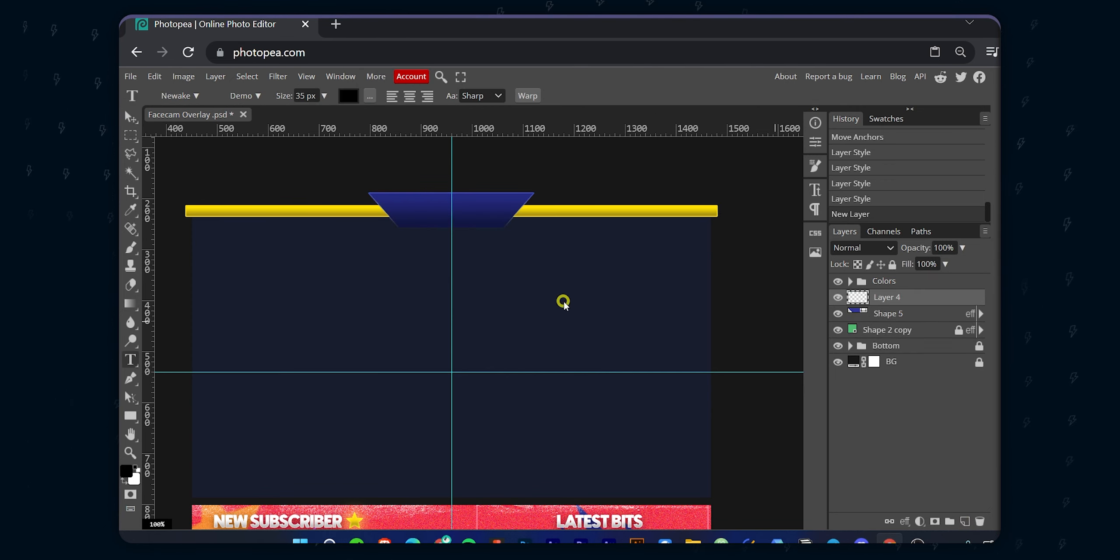
pyautogui.click(413, 250)
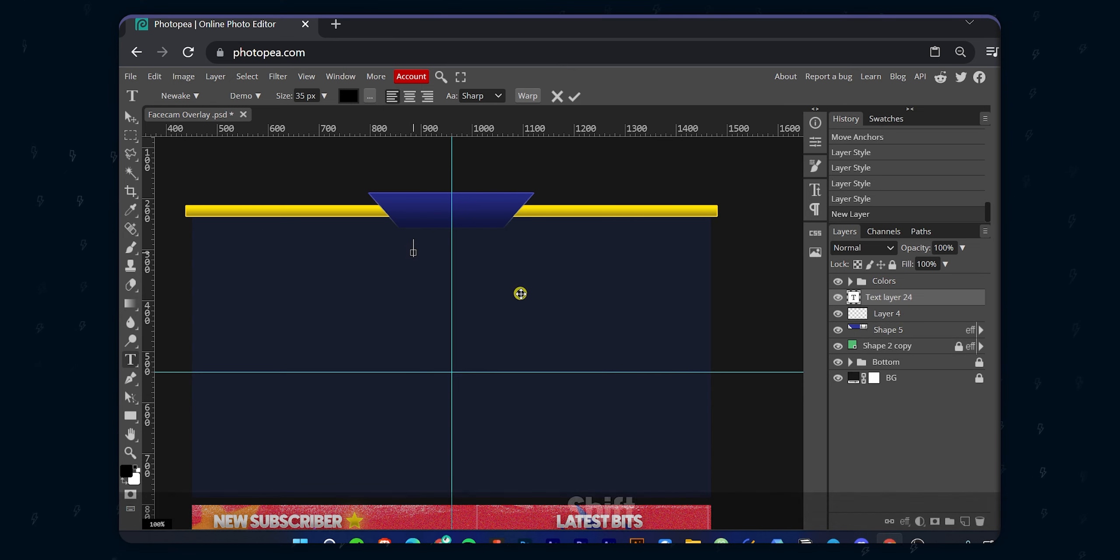
pyautogui.write('ENSTANTMAN')
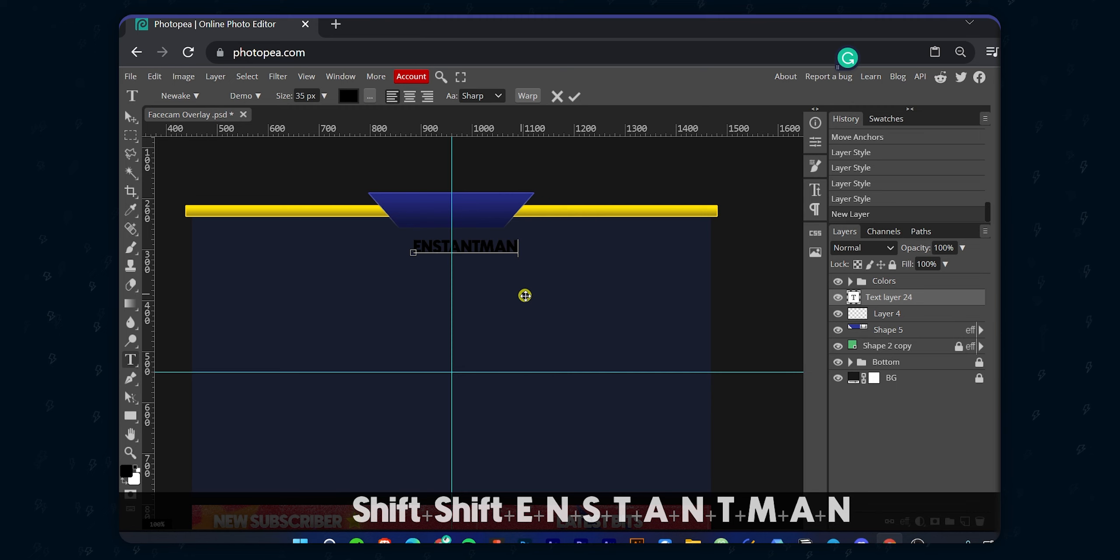
pyautogui.press('ctrl')
pyautogui.moveTo(483, 248); pyautogui.dragTo(531, 258)
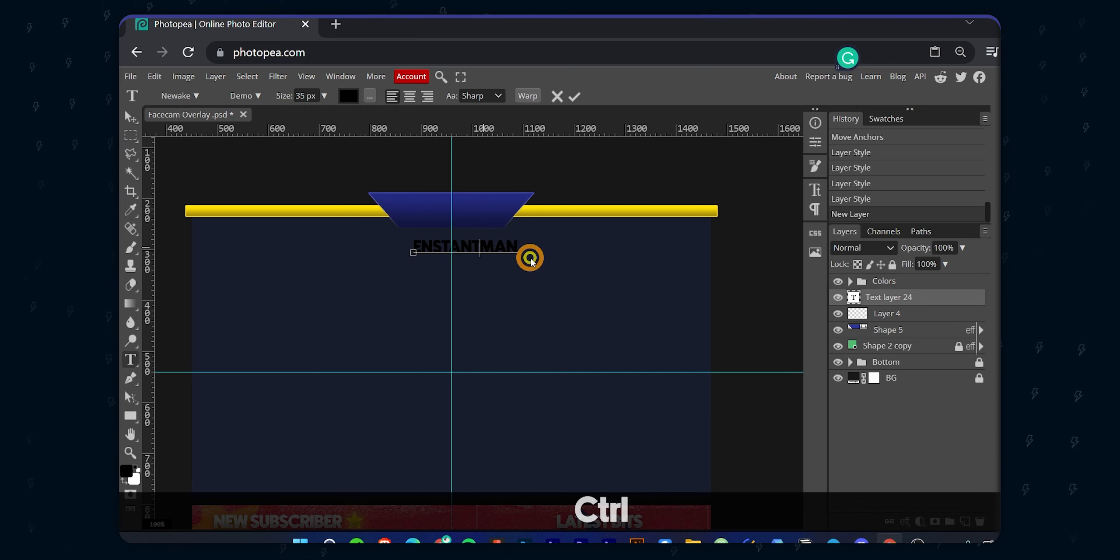
# - Change the font of all the title text to HighriseDemo Bold
pyautogui.hotkey('ctrl', 'a')
pyautogui.click(182, 96)
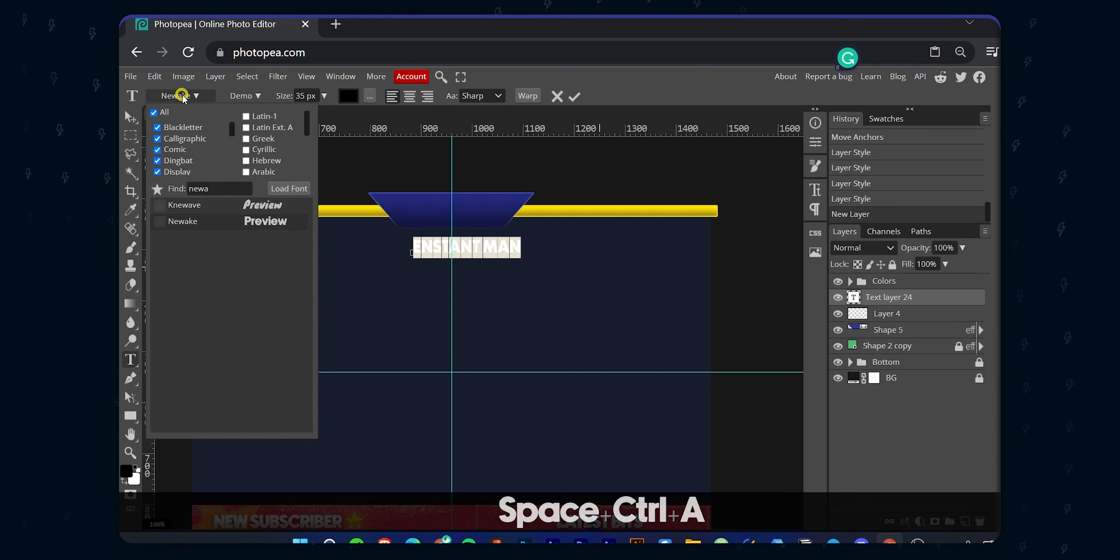
pyautogui.doubleClick(199, 189)
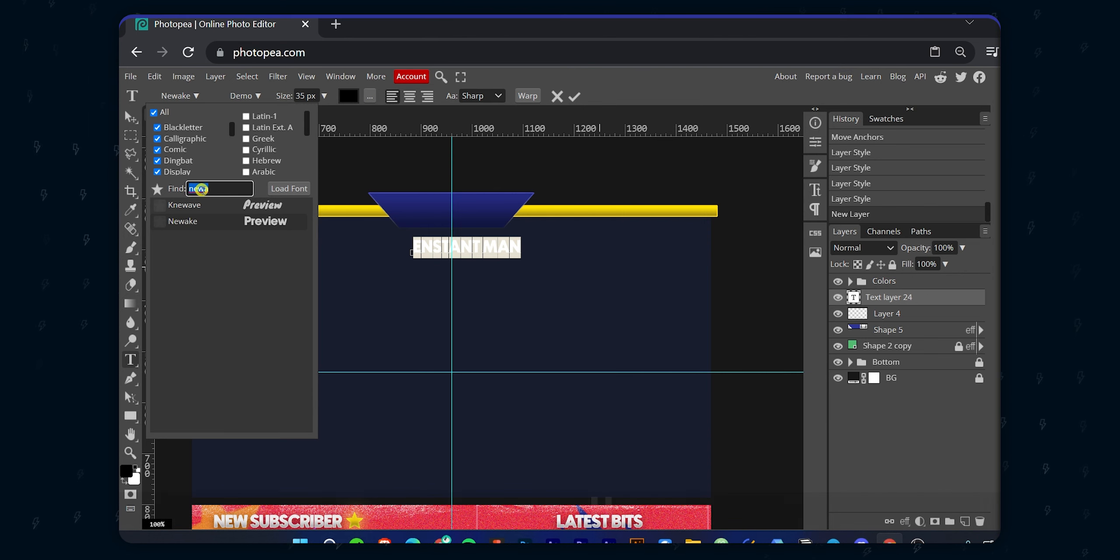
pyautogui.write('high')
pyautogui.click(224, 221)
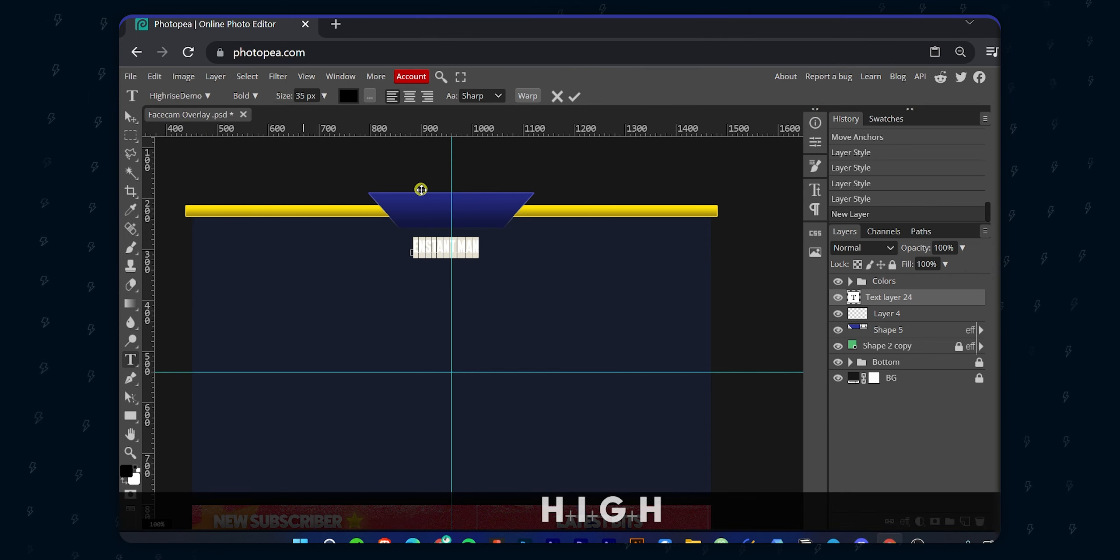
# - Set the title text's tracking to -1% and commit the text
pyautogui.click(815, 209)
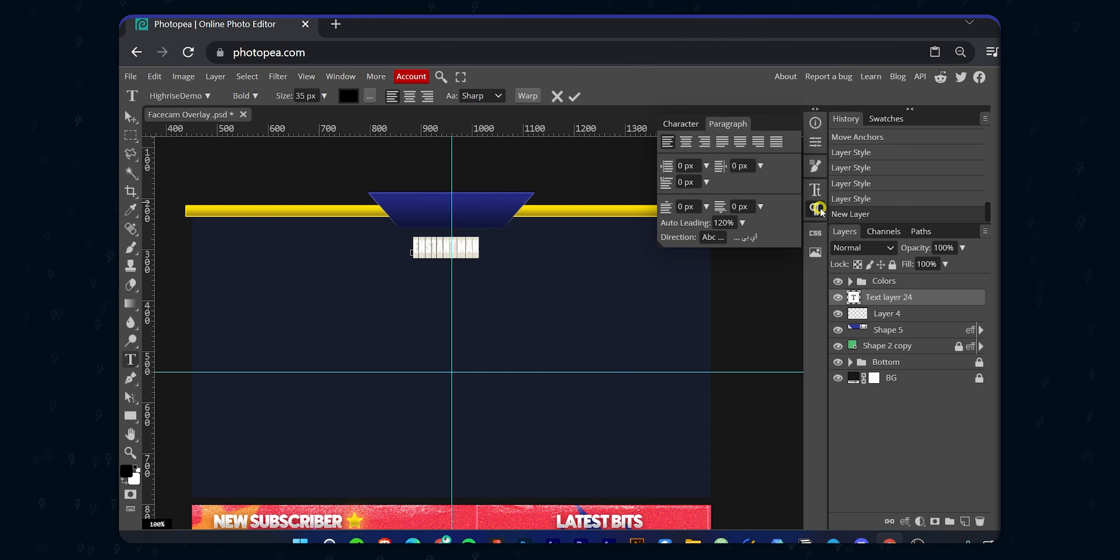
pyautogui.click(815, 190)
pyautogui.click(755, 166)
pyautogui.click(739, 164)
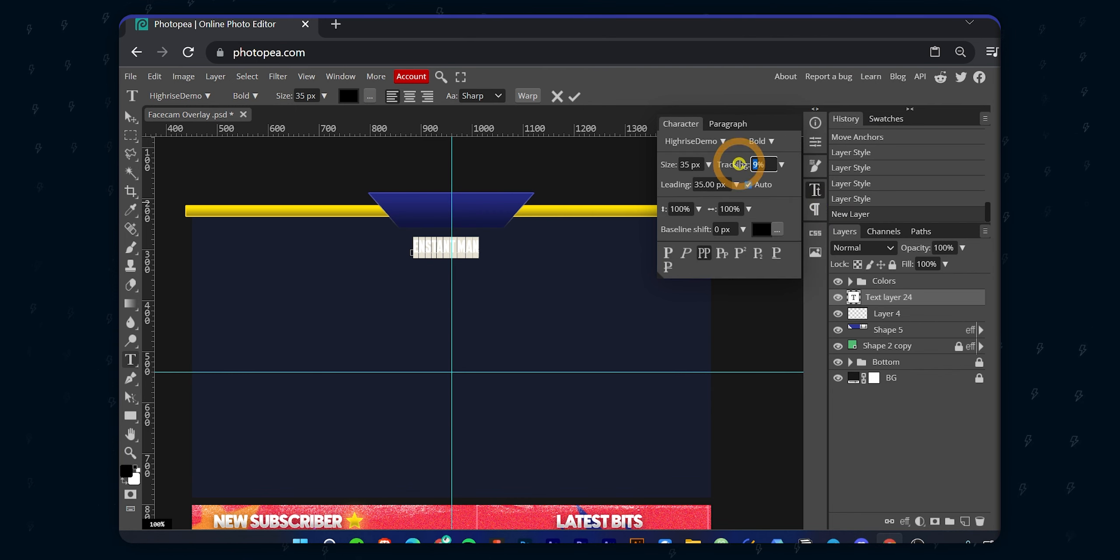
pyautogui.write('-1')
pyautogui.press('Return')
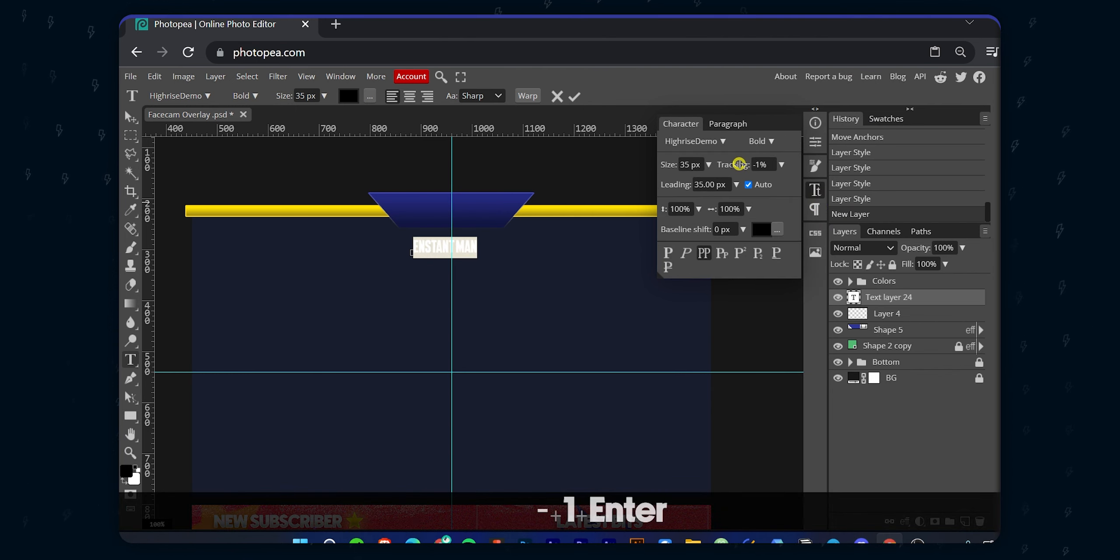
pyautogui.click(571, 95)
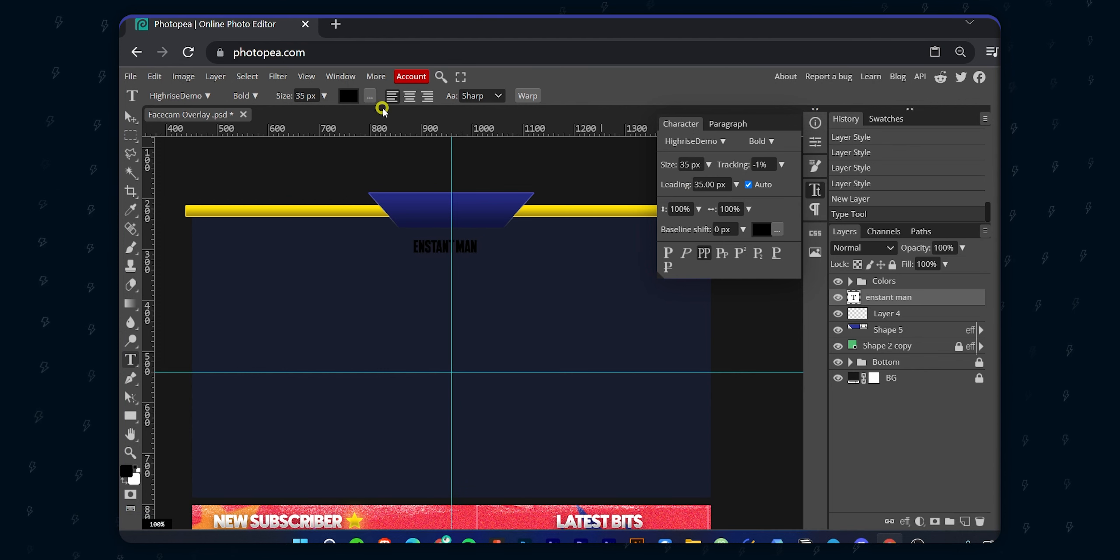
# - Change the title text's colour to white, ffffff
pyautogui.click(345, 98)
pyautogui.moveTo(368, 171); pyautogui.dragTo(358, 278)
pyautogui.moveTo(236, 306); pyautogui.dragTo(184, 256)
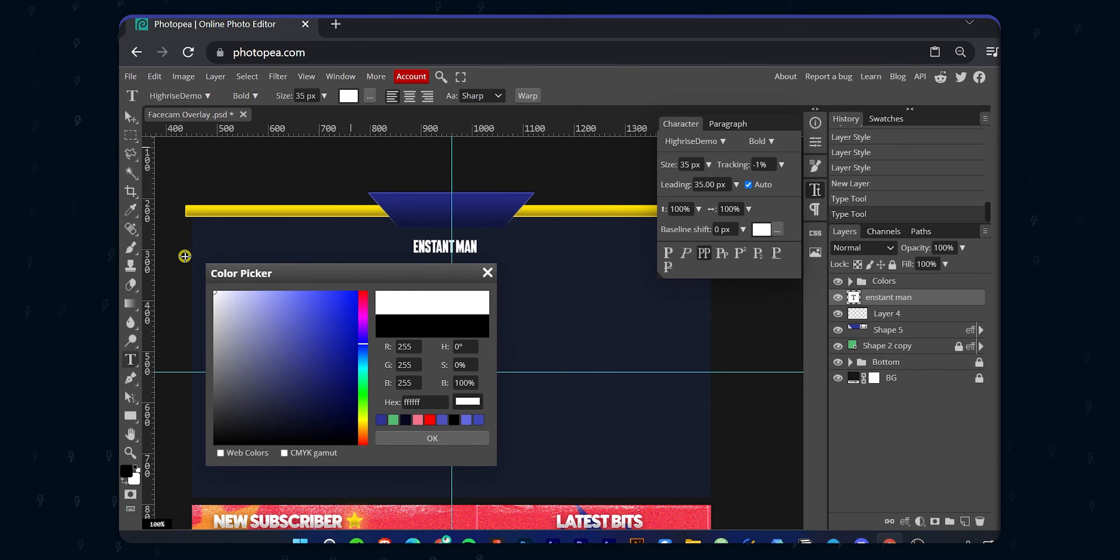
pyautogui.click(433, 438)
# - Move the ENSTANT MAN text up onto the blue trapezoid tab
pyautogui.scroll(2, 434, 247)
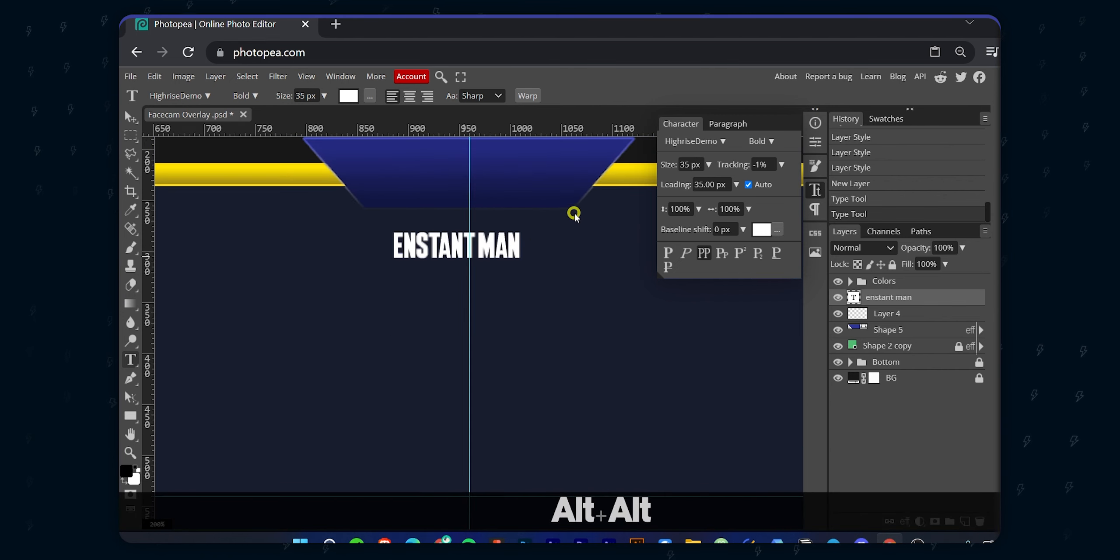
pyautogui.moveTo(574, 214); pyautogui.dragTo(552, 298)
pyautogui.press('v')
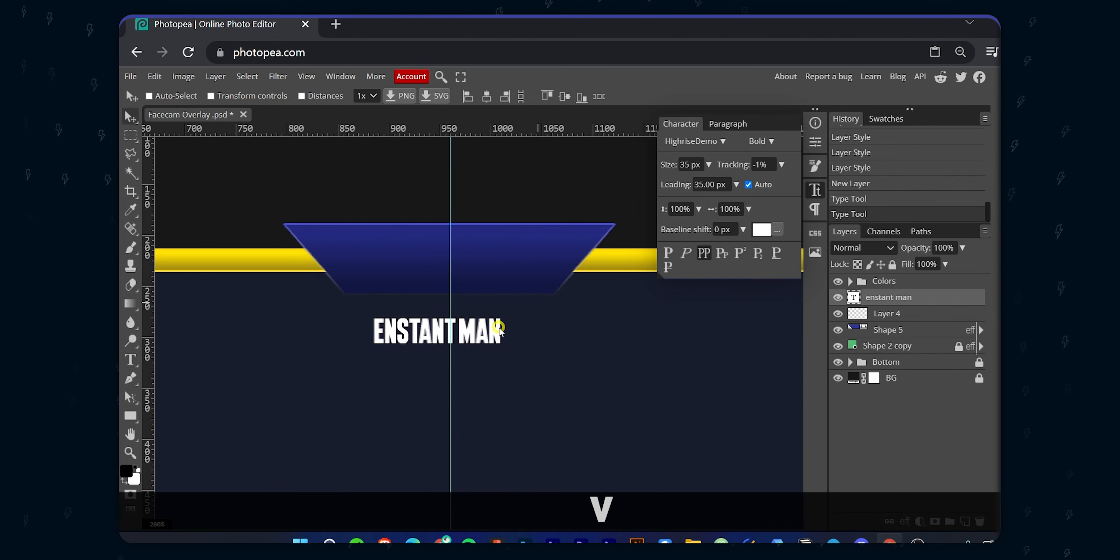
pyautogui.moveTo(499, 328); pyautogui.dragTo(510, 255)
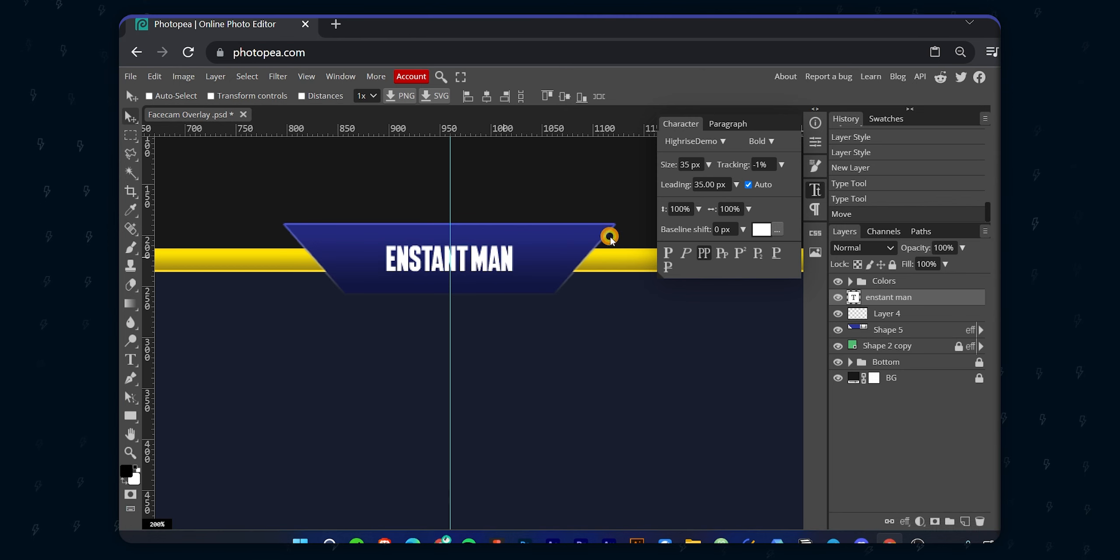
# - Enlarge the title text to 51 px and shift it back to the middle of the tab
pyautogui.click(665, 165)
pyautogui.write('51')
pyautogui.press('Return')
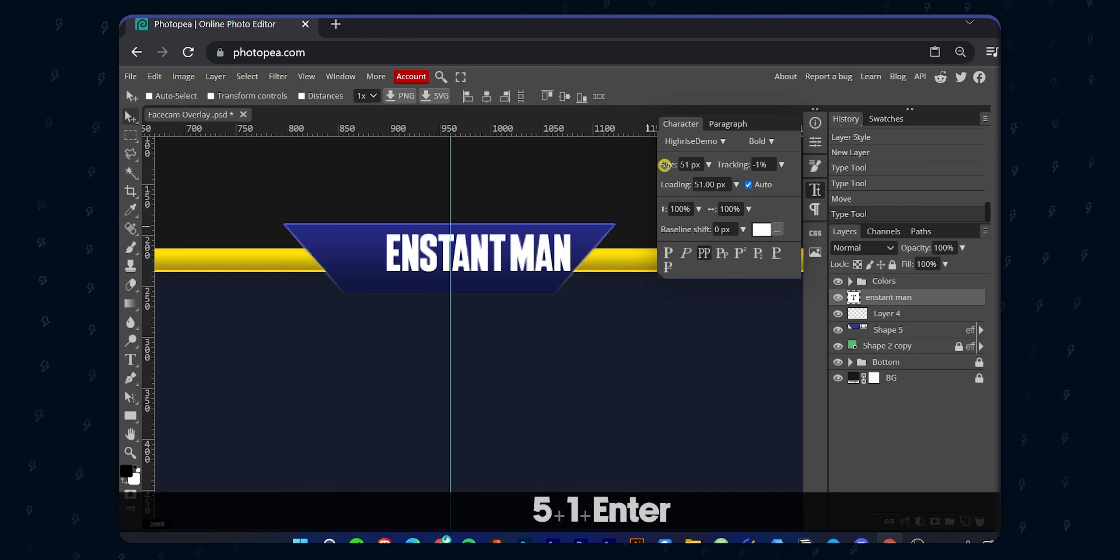
pyautogui.click(813, 187)
pyautogui.moveTo(523, 252); pyautogui.dragTo(496, 258)
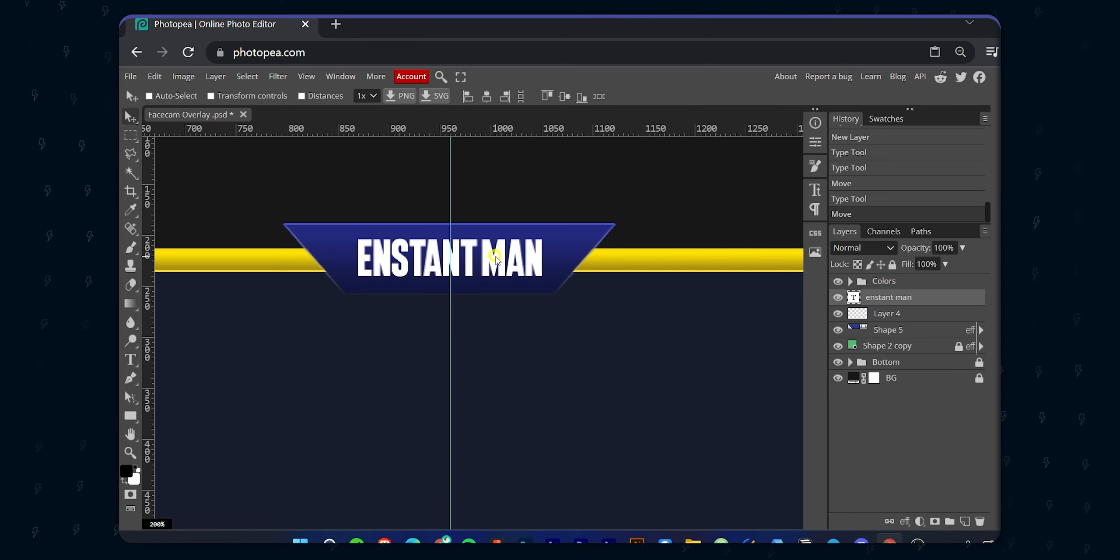
# - Skew the title text horizontally into an italic slant with Free Transform and recentre it on the tab
pyautogui.hotkey('ctrl', 'z')
pyautogui.hotkey('ctrl', 'alt', 't')
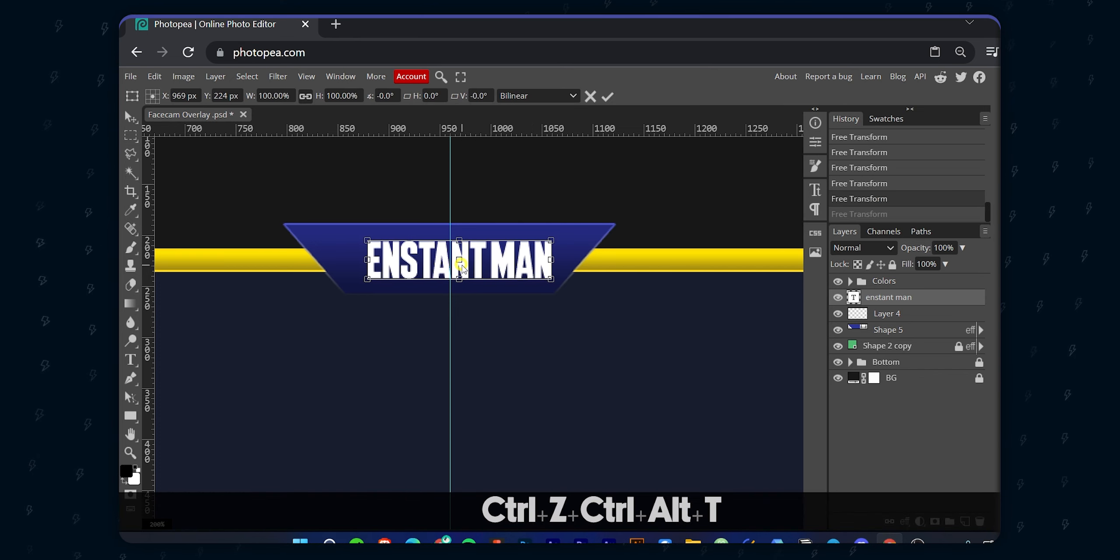
pyautogui.moveTo(449, 279)
pyautogui.mouseDown()
pyautogui.moveTo(460, 280)
pyautogui.moveTo(440, 280)
pyautogui.mouseUp()
pyautogui.click(609, 95)
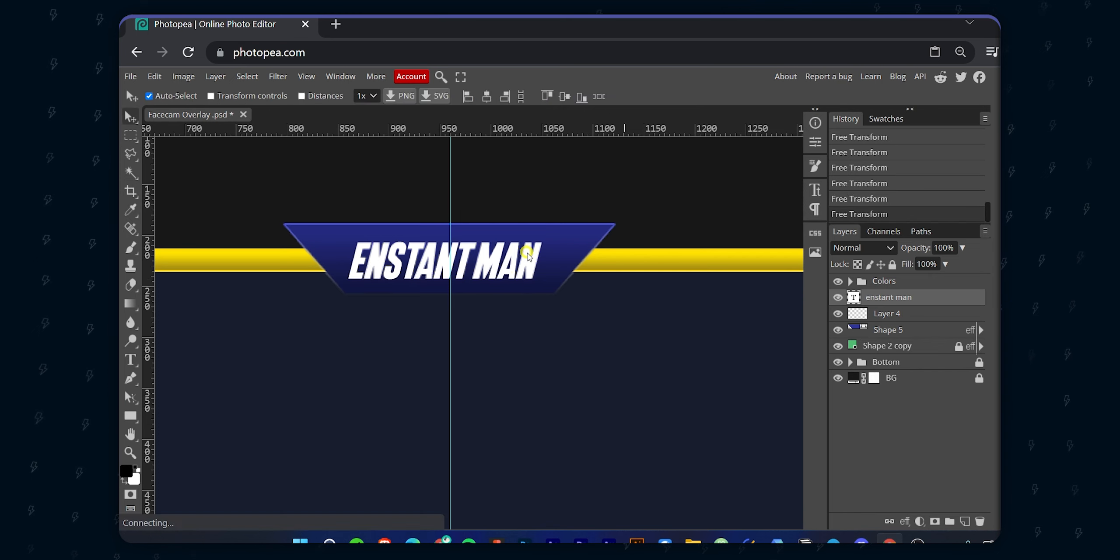
pyautogui.click(498, 254)
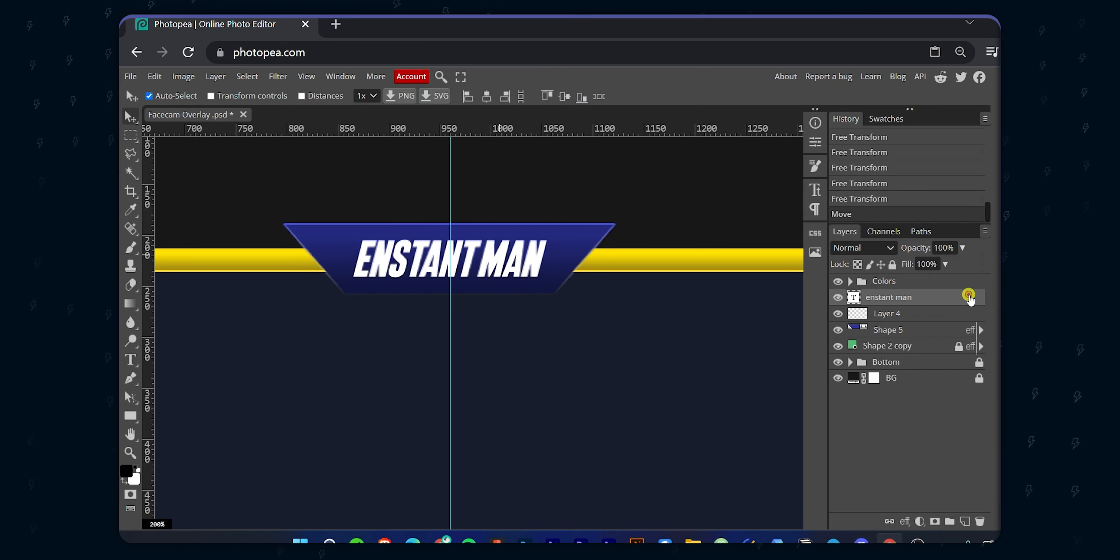
# - Add a gradient overlay to the title text and set its 0% colour stop to the light periwinkle 979cd5
pyautogui.doubleClick(964, 304)
pyautogui.click(631, 298)
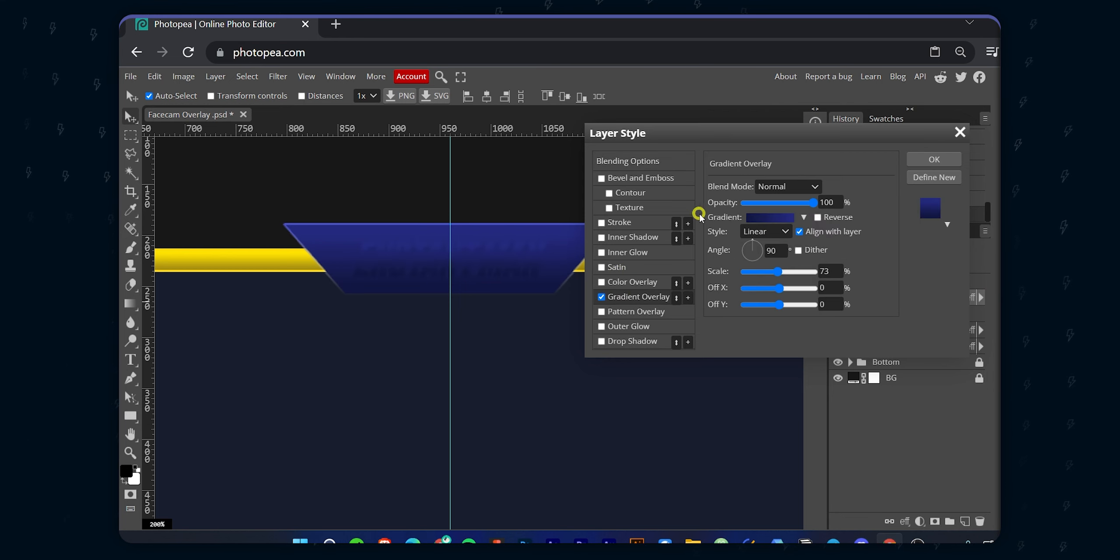
pyautogui.click(775, 219)
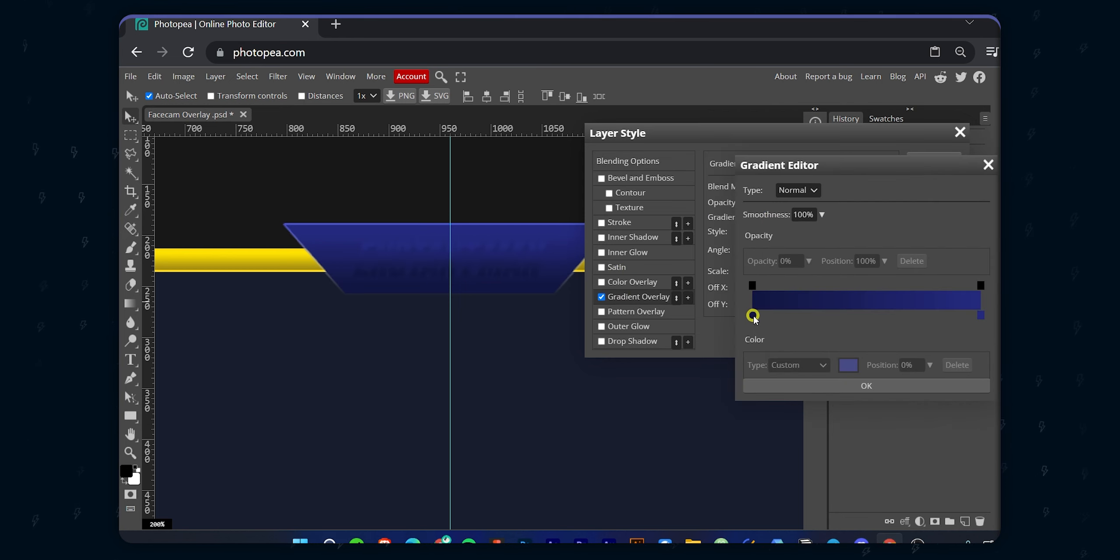
pyautogui.click(753, 315)
pyautogui.click(845, 365)
pyautogui.moveTo(468, 166); pyautogui.dragTo(853, 239)
pyautogui.click(680, 320)
pyautogui.moveTo(665, 280); pyautogui.dragTo(650, 279)
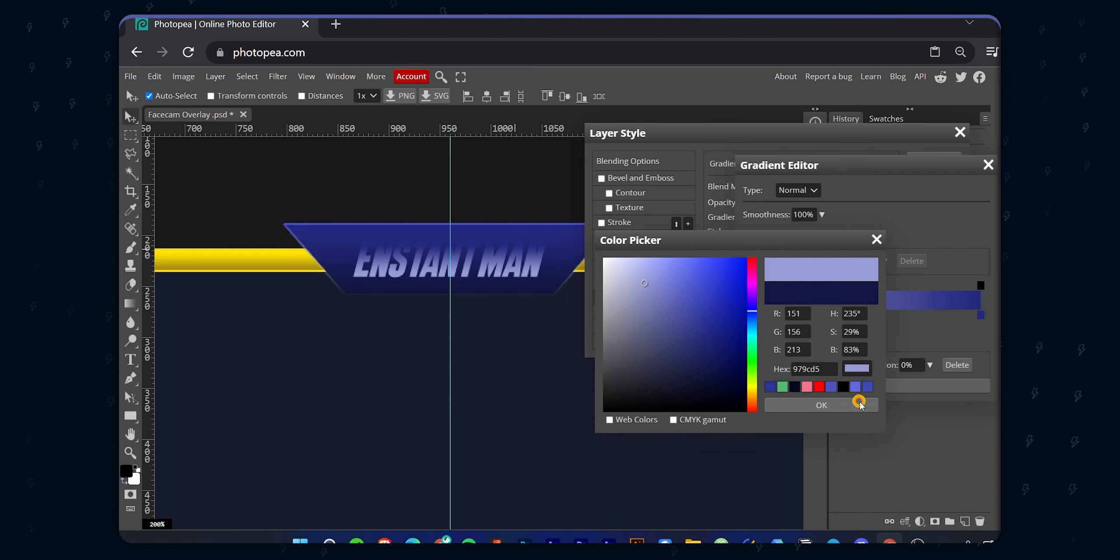
pyautogui.click(831, 405)
# - Set the text gradient's 100% colour stop to white, ffffff, and accept the gradient
pyautogui.click(981, 314)
pyautogui.click(848, 365)
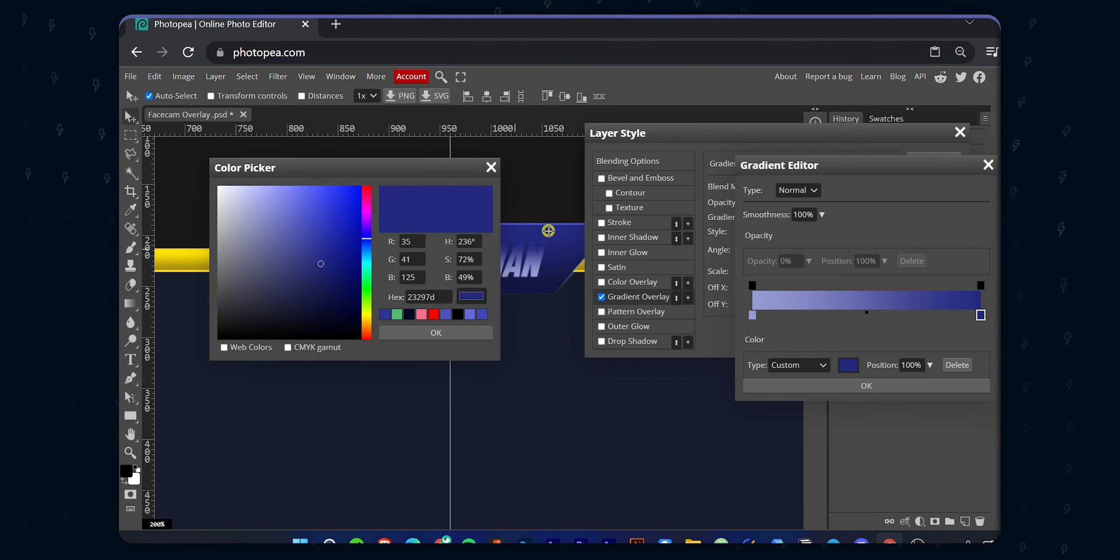
pyautogui.moveTo(403, 171); pyautogui.dragTo(855, 225)
pyautogui.moveTo(676, 258); pyautogui.dragTo(575, 182)
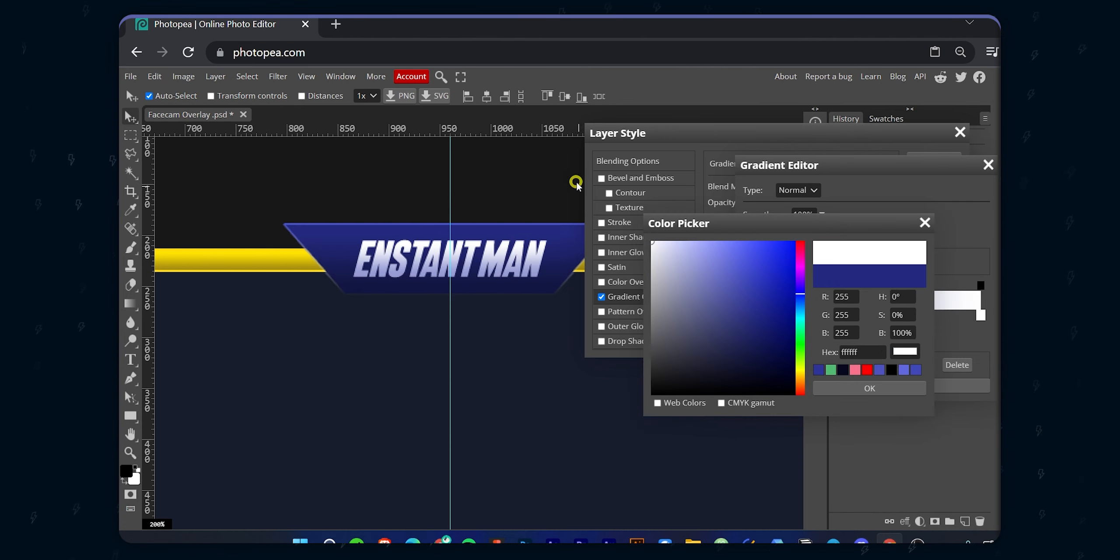
pyautogui.click(882, 388)
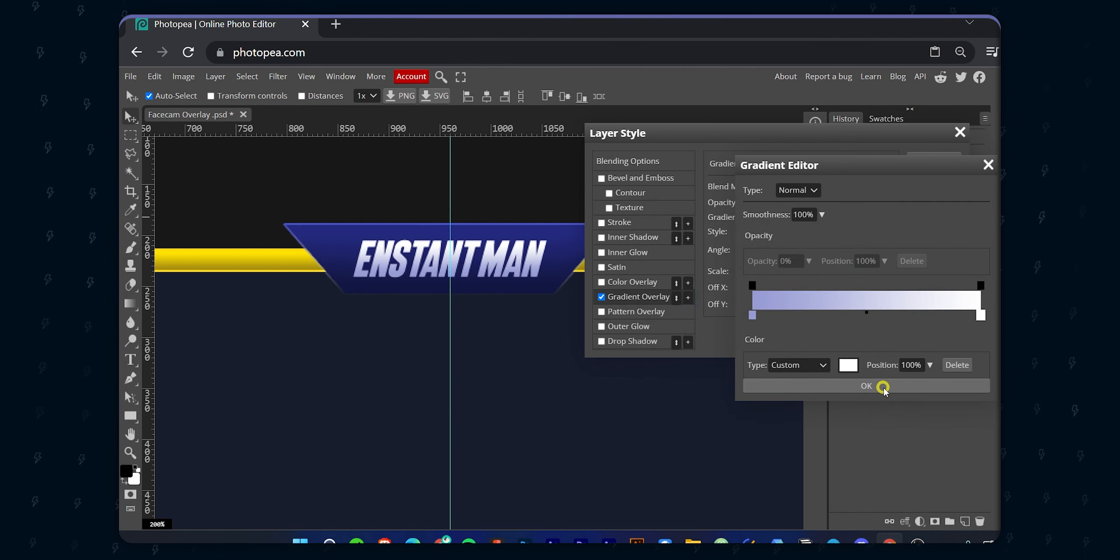
pyautogui.click(845, 383)
# - Enable a centred 2 px stroke on the title text and set its fill type to Color
pyautogui.click(628, 221)
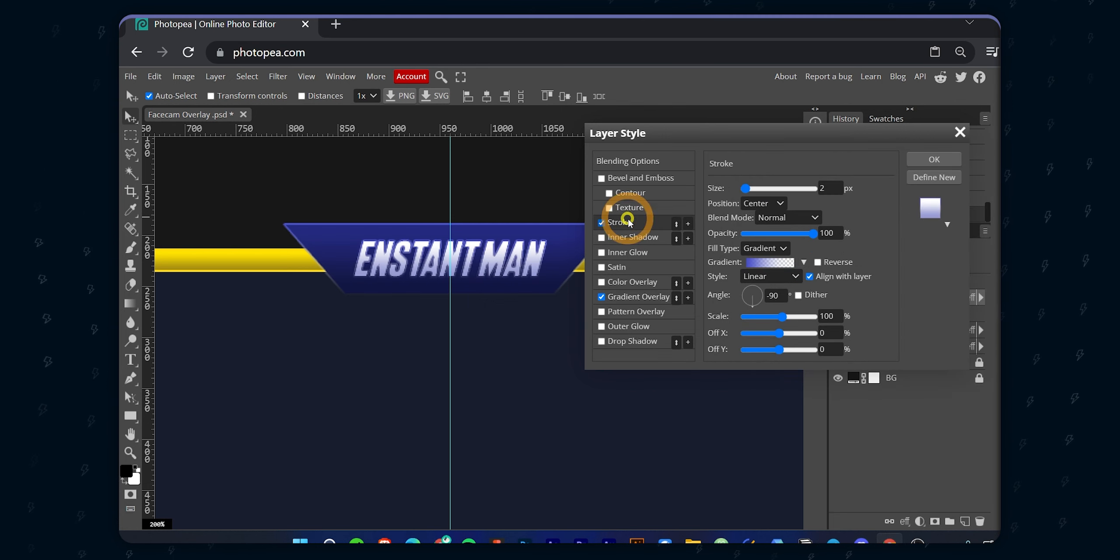
pyautogui.click(759, 265)
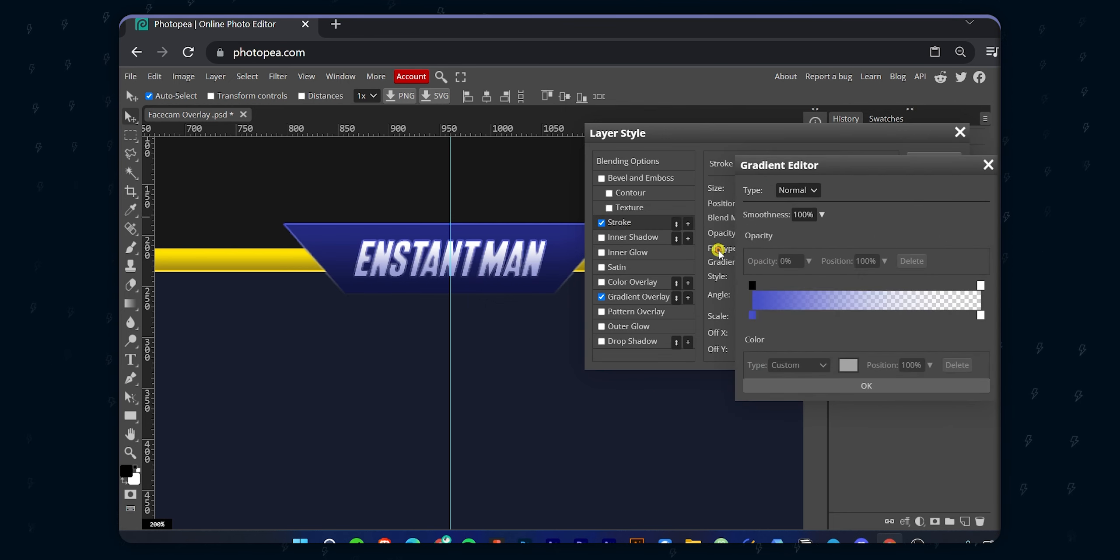
pyautogui.click(858, 386)
pyautogui.click(775, 249)
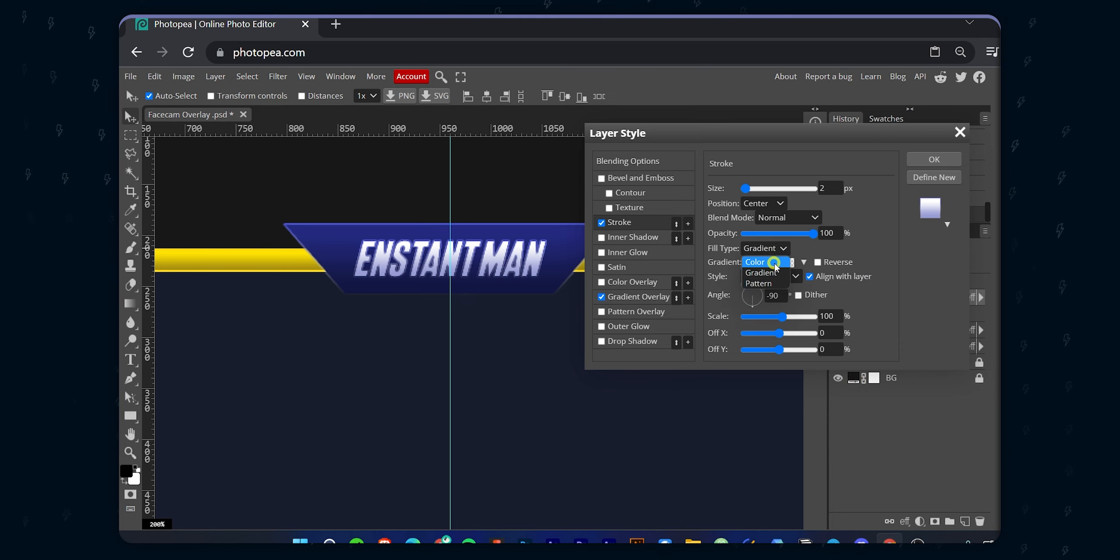
pyautogui.click(774, 262)
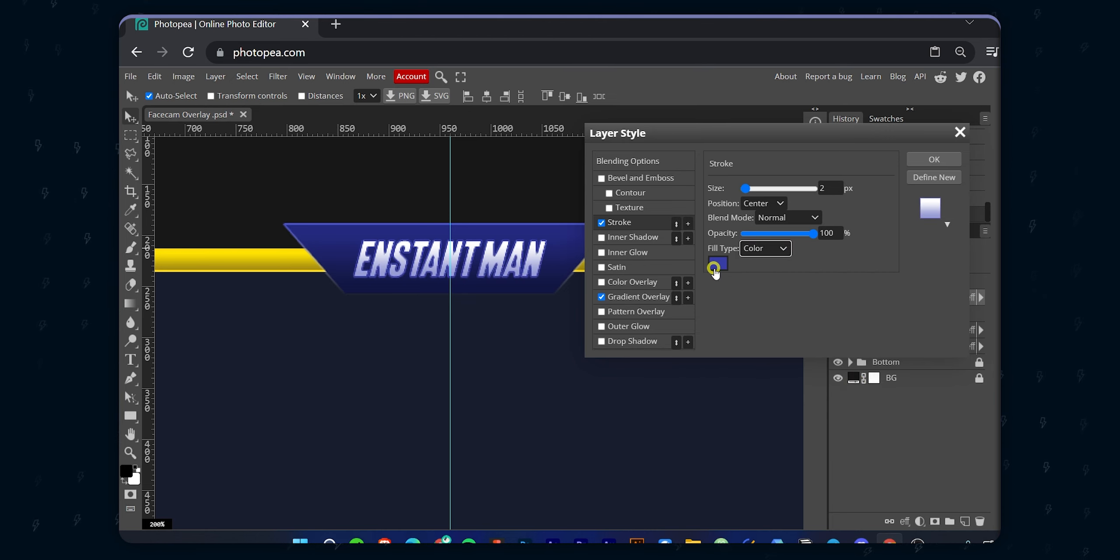
# - Set the title text's stroke colour to white and its size to 1 px
pyautogui.click(716, 265)
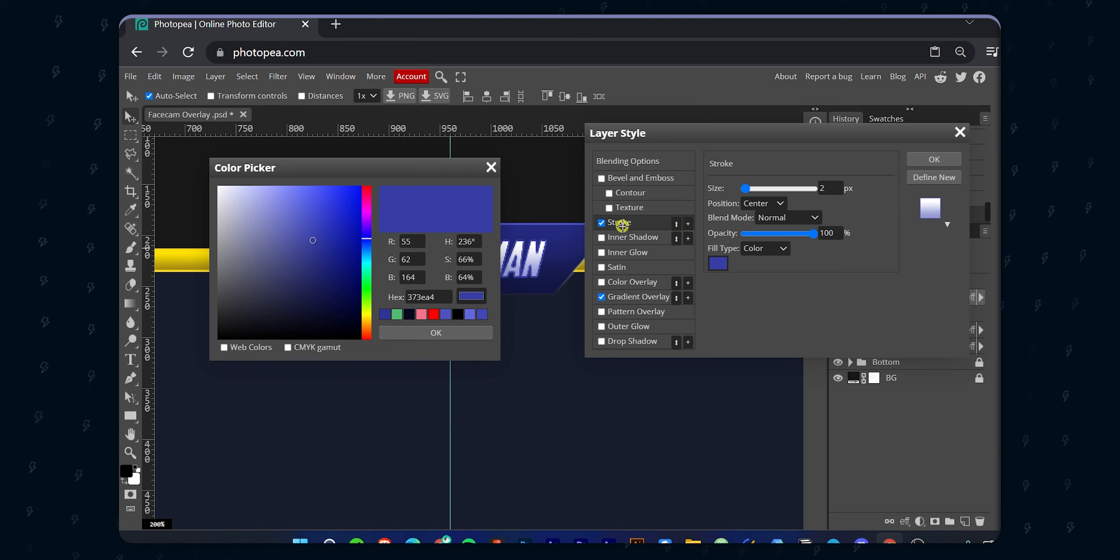
pyautogui.moveTo(263, 191)
pyautogui.mouseDown()
pyautogui.moveTo(242, 183)
pyautogui.moveTo(234, 150)
pyautogui.mouseUp()
pyautogui.click(471, 333)
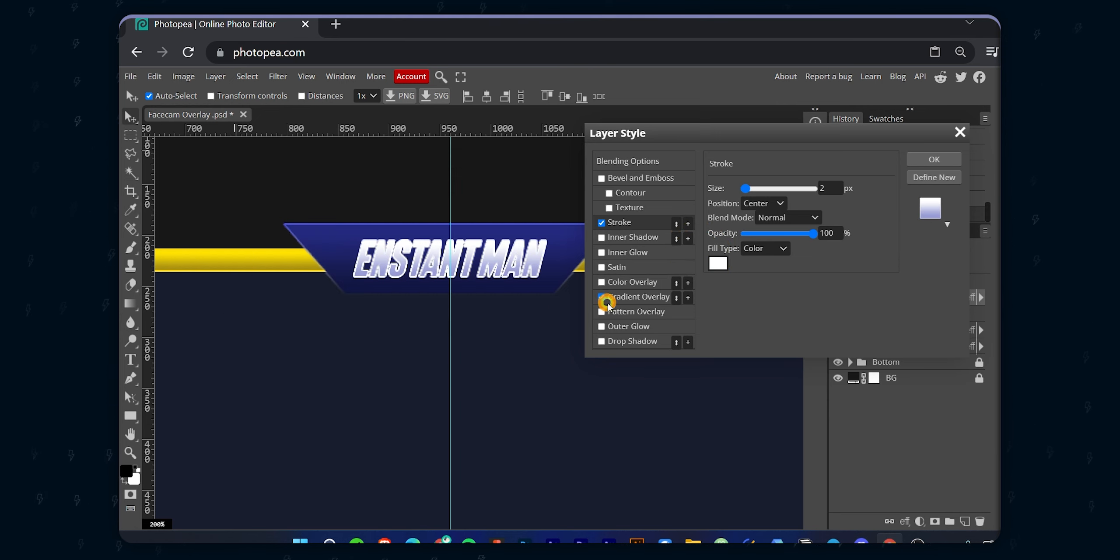
pyautogui.moveTo(832, 187); pyautogui.dragTo(798, 182)
pyautogui.write('1')
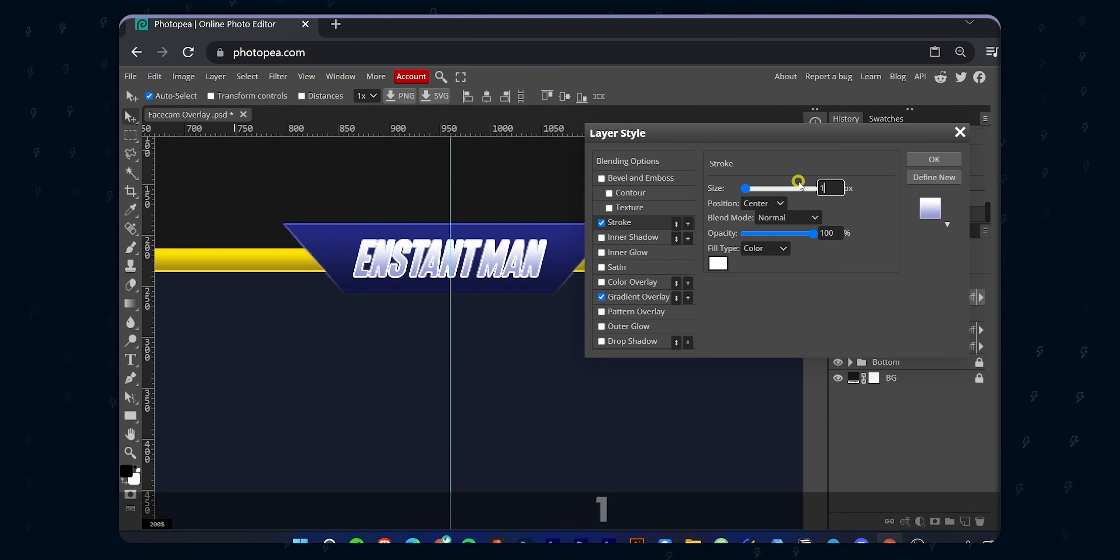
pyautogui.click(929, 209)
pyautogui.click(768, 194)
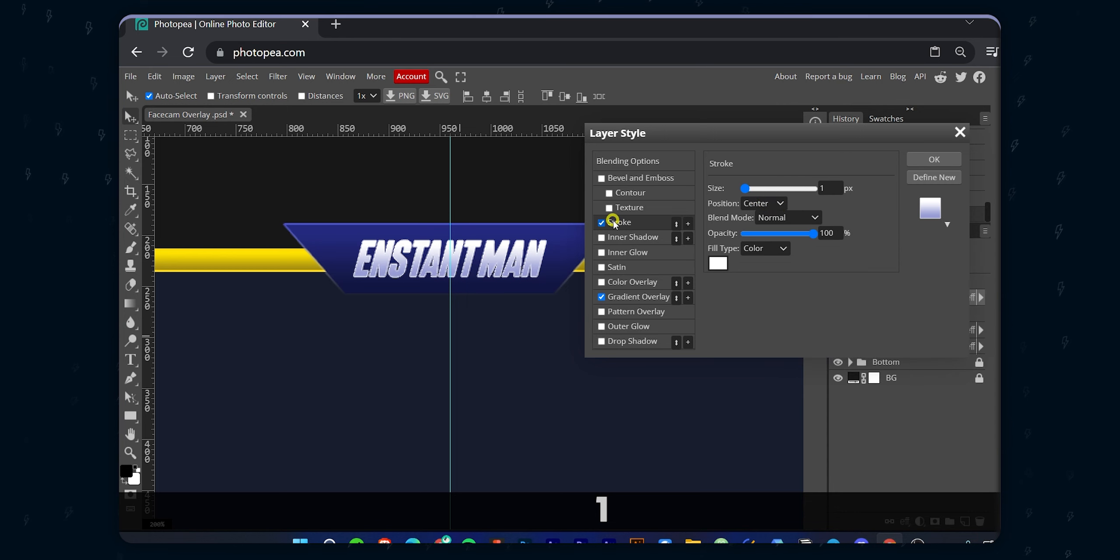
# - Turn off the title's stroke and apply a drop shadow with 100% opacity, 5 px distance and 20 px size
pyautogui.click(602, 223)
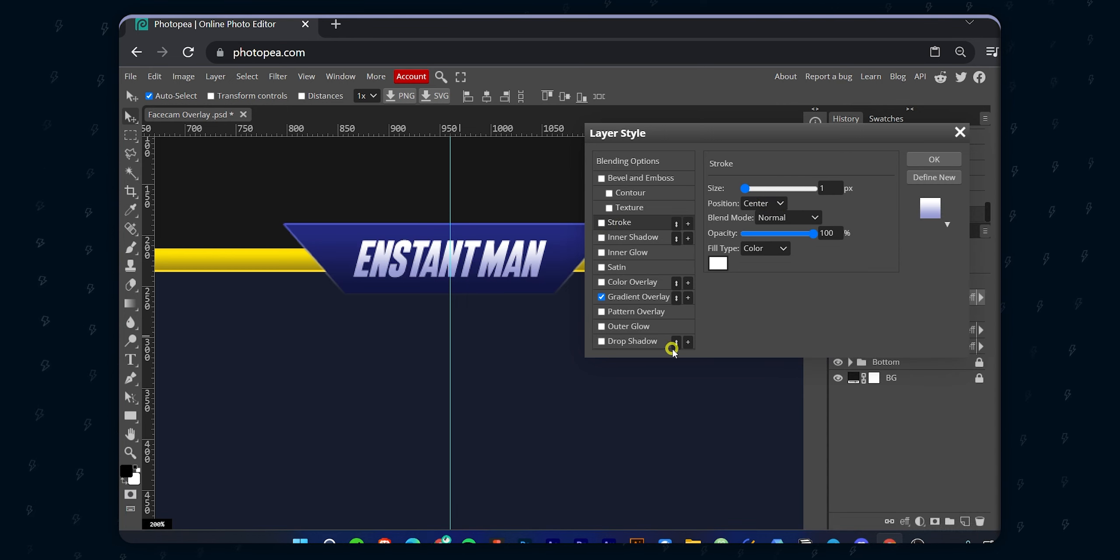
pyautogui.click(632, 342)
pyautogui.moveTo(747, 277); pyautogui.dragTo(743, 277)
pyautogui.moveTo(783, 203); pyautogui.dragTo(814, 203)
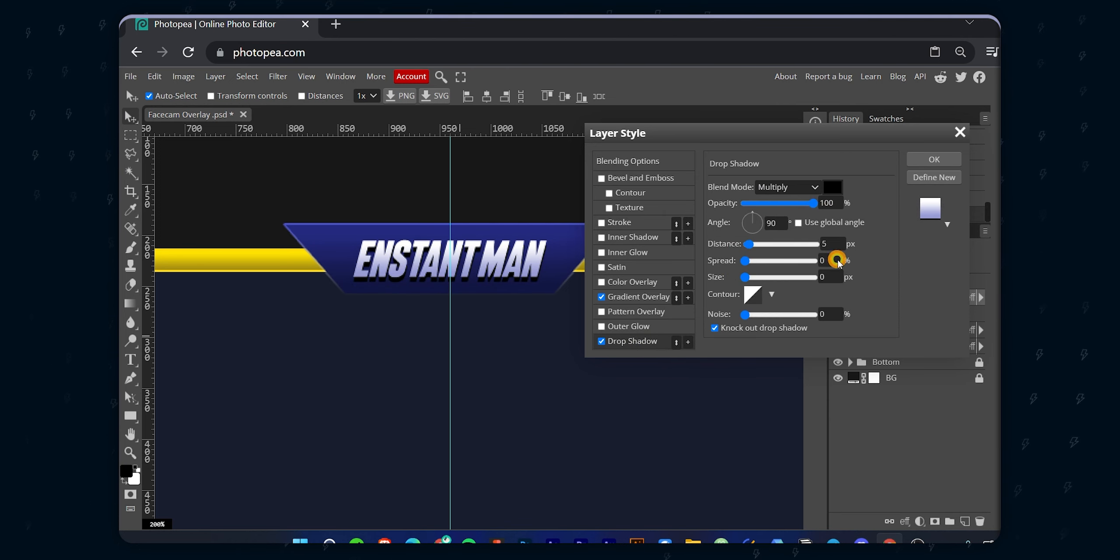
pyautogui.moveTo(745, 277); pyautogui.dragTo(753, 278)
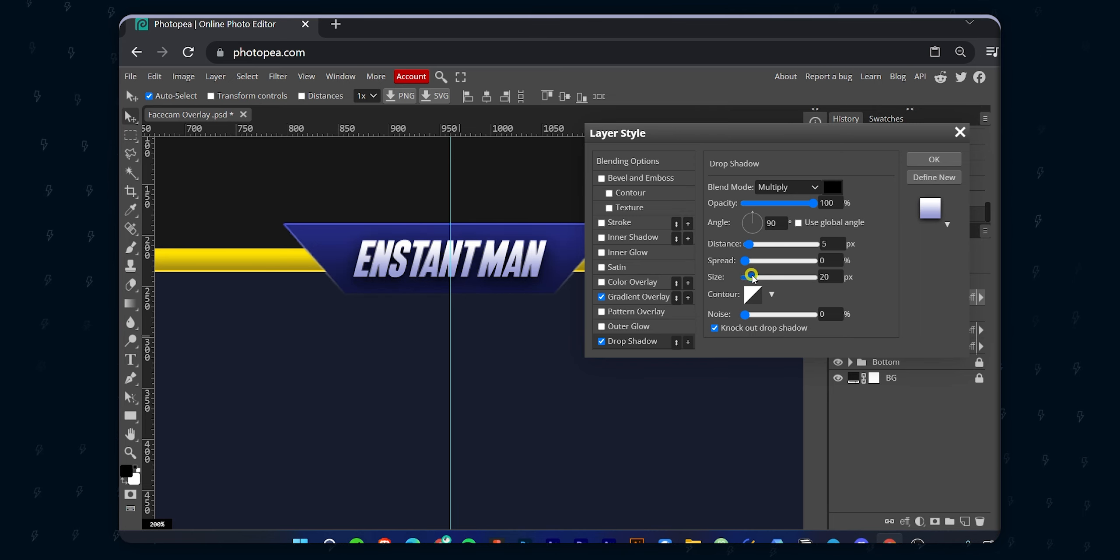
pyautogui.click(934, 159)
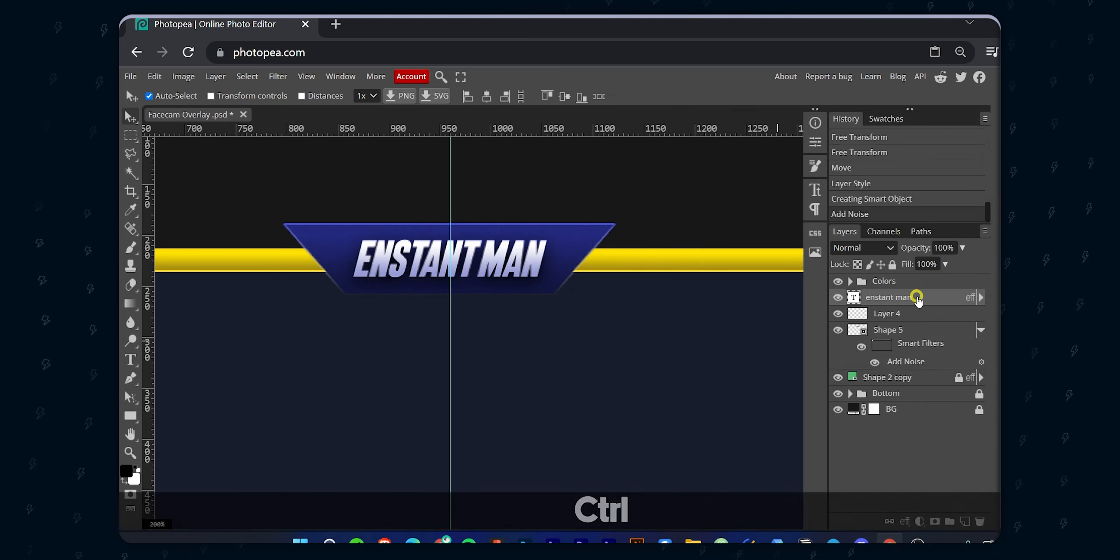
# - Duplicate the title text layer and place the copy directly above the Shape 5 tab layer, toggling the tab's visibility to check it
pyautogui.hotkey('ctrl', 'j')
pyautogui.moveTo(910, 300); pyautogui.dragTo(839, 343)
pyautogui.click(831, 347)
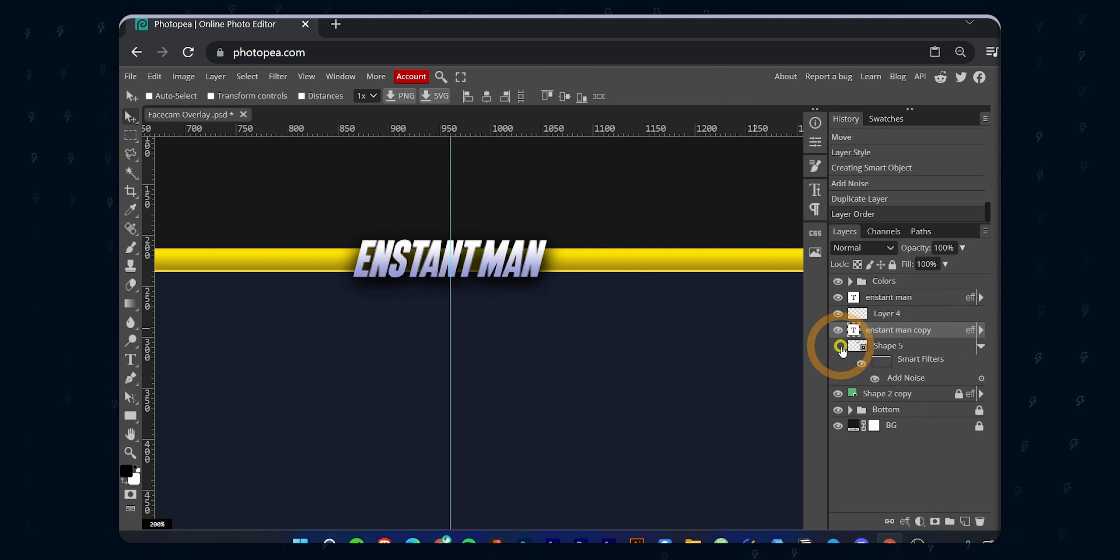
pyautogui.click(833, 345)
pyautogui.click(839, 347)
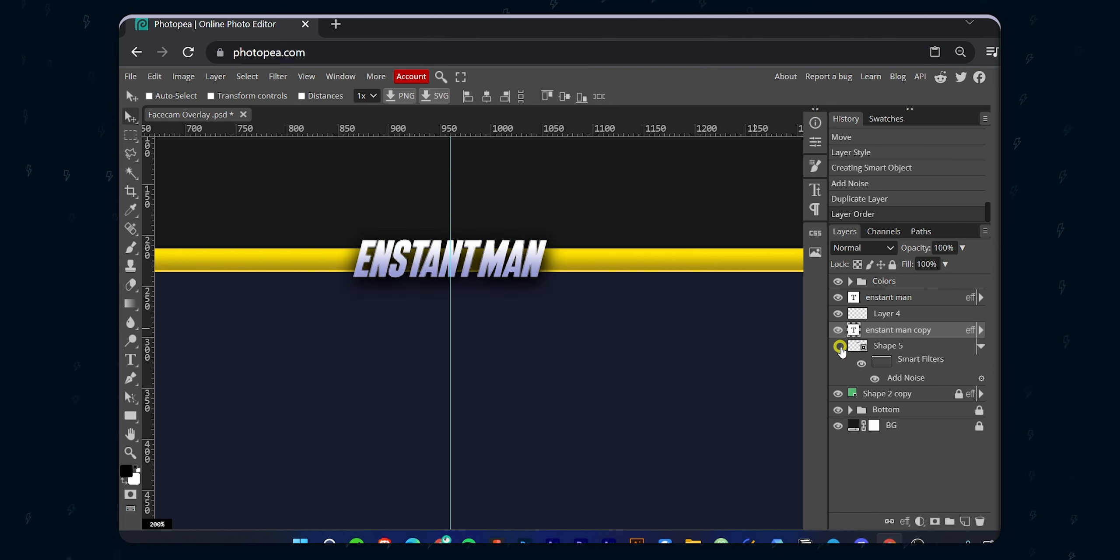
pyautogui.click(839, 347)
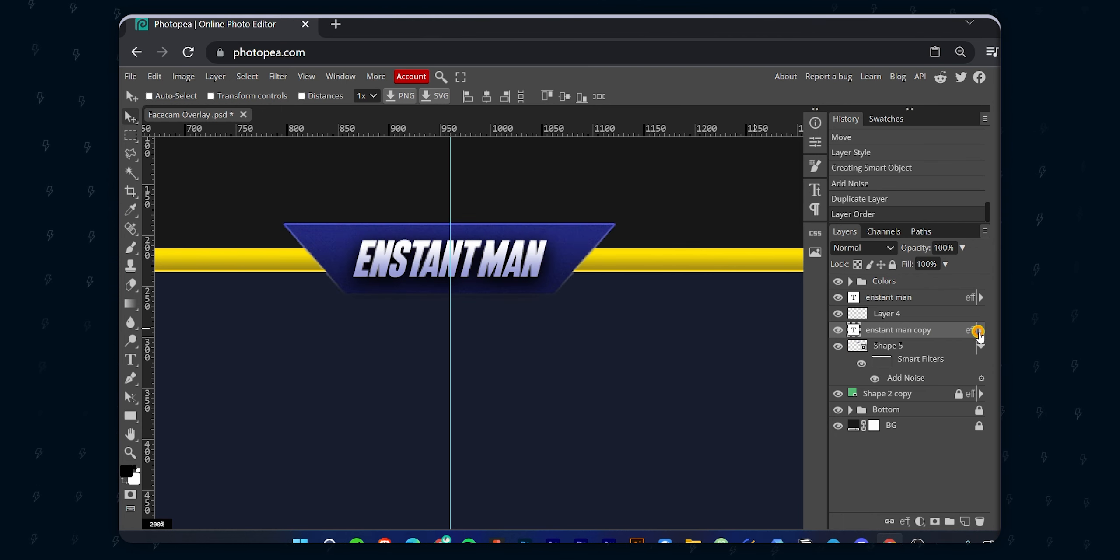
# - Replace the title copy's gradient overlay and drop shadow with a centred 1 px white stroke
pyautogui.doubleClick(966, 331)
pyautogui.click(601, 341)
pyautogui.click(618, 222)
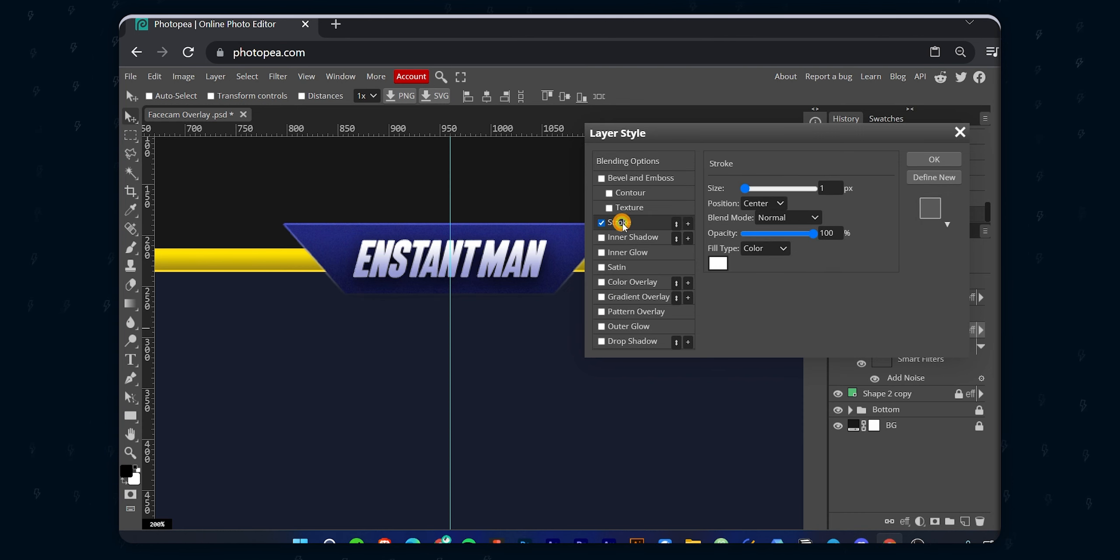
pyautogui.click(935, 159)
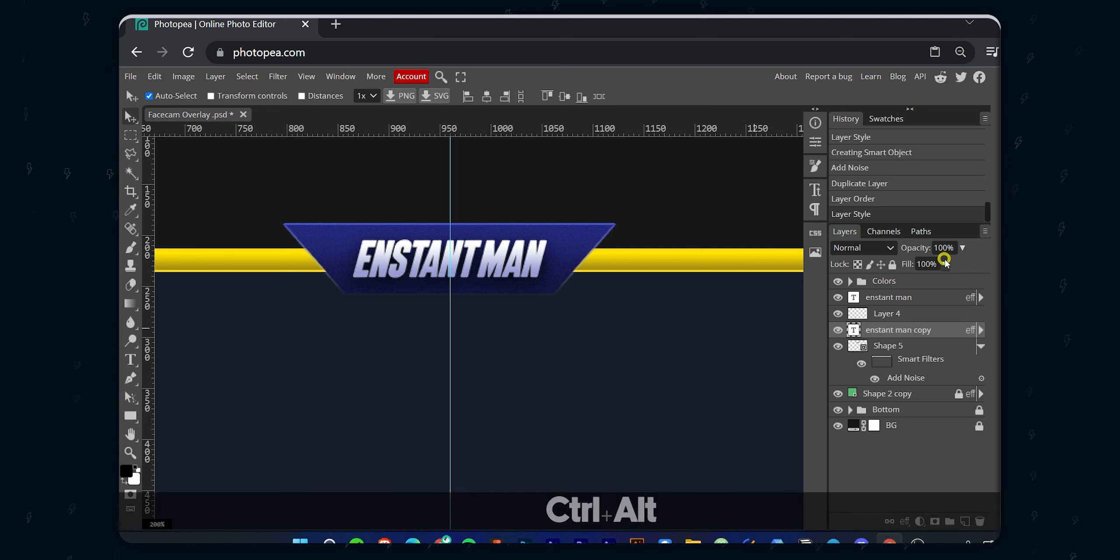
# - Enlarge the title copy to about 182% with Free Transform so it spans the whole tab
pyautogui.hotkey('ctrl', 'alt', 't')
pyautogui.moveTo(550, 239); pyautogui.dragTo(614, 225)
pyautogui.moveTo(353, 280); pyautogui.dragTo(296, 285)
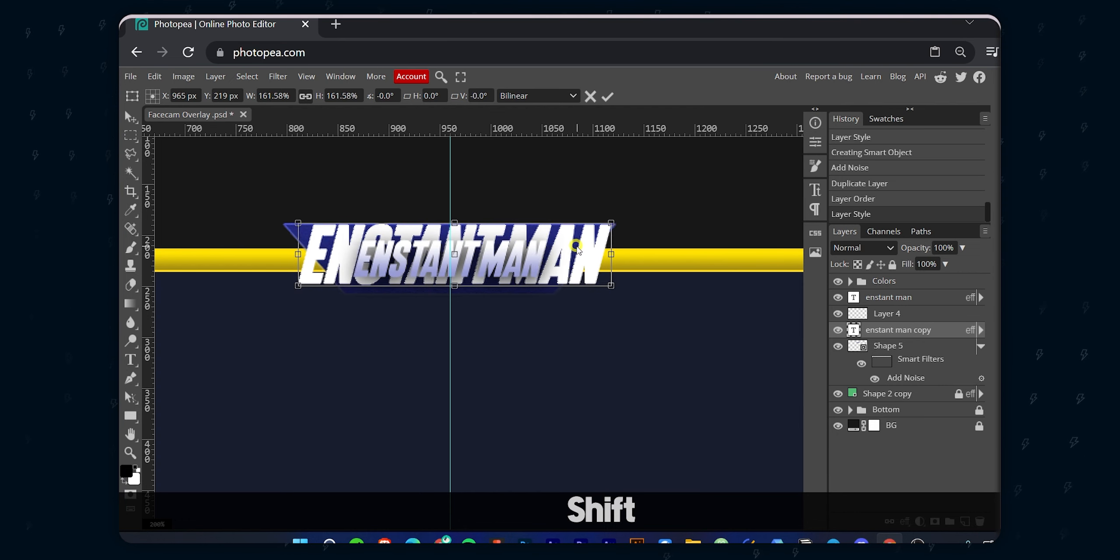
pyautogui.moveTo(608, 285); pyautogui.dragTo(632, 293)
pyautogui.moveTo(589, 265); pyautogui.dragTo(588, 263)
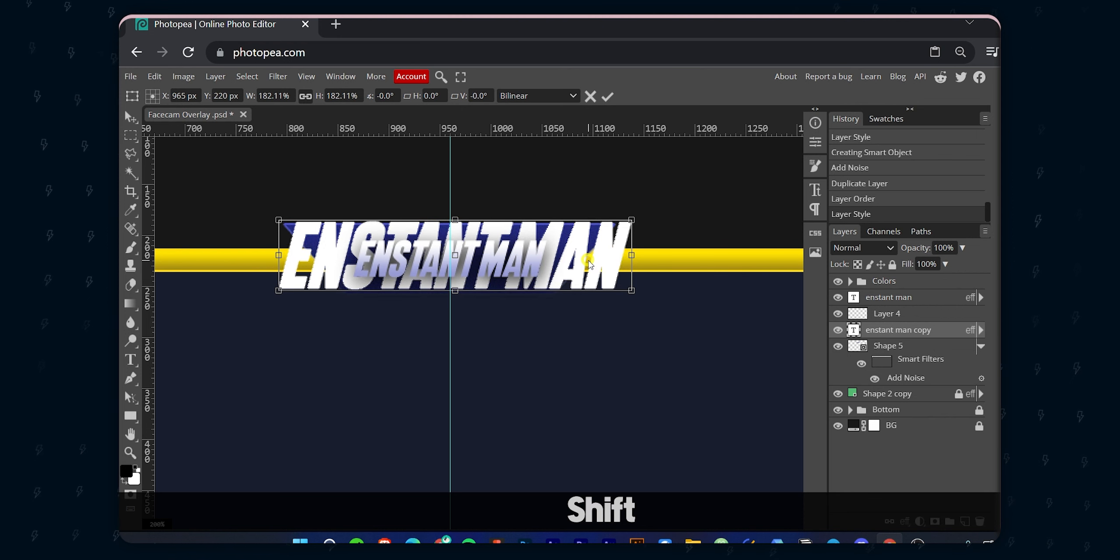
pyautogui.click(607, 97)
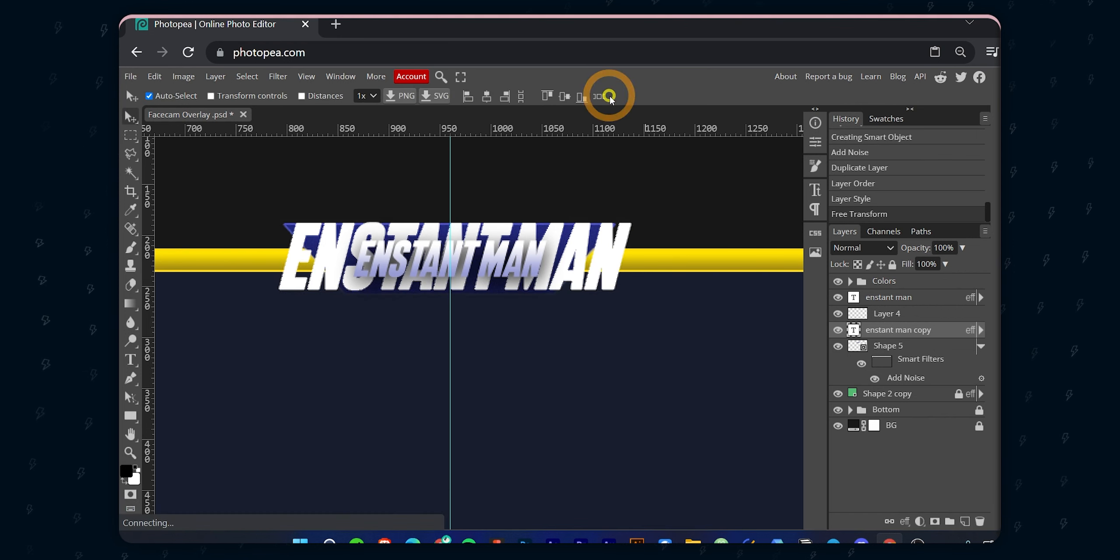
# - Reduce the title copy's fill to 0% and recolour its stroke to the muted blue 364085
pyautogui.moveTo(945, 282); pyautogui.dragTo(893, 282)
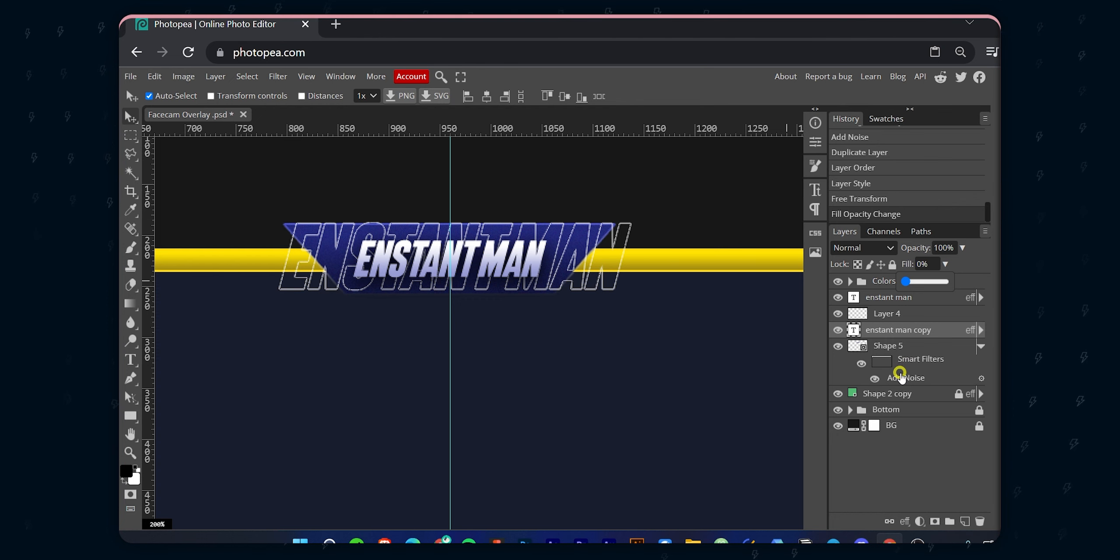
pyautogui.doubleClick(966, 329)
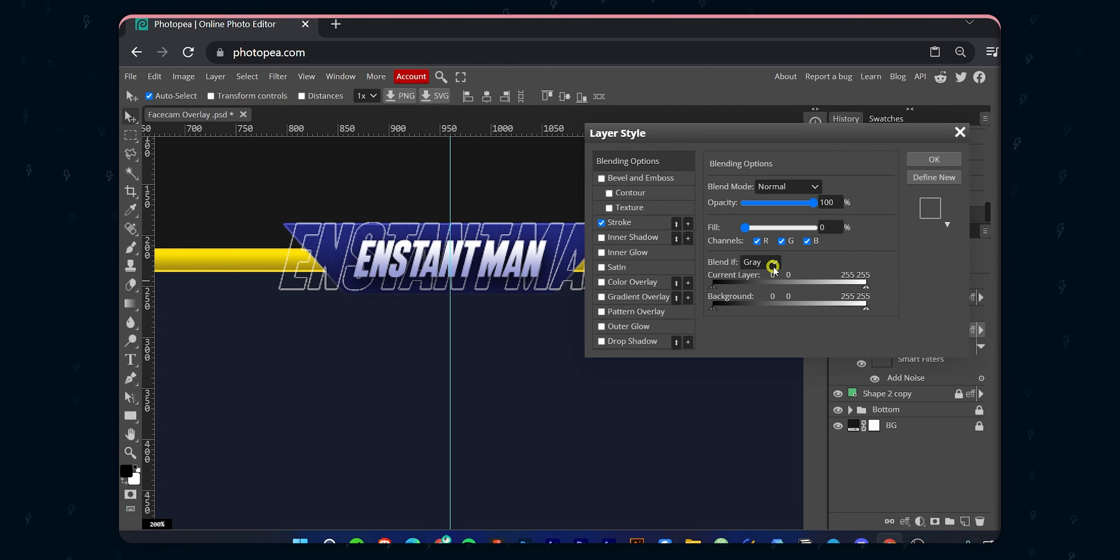
pyautogui.click(626, 223)
pyautogui.click(724, 265)
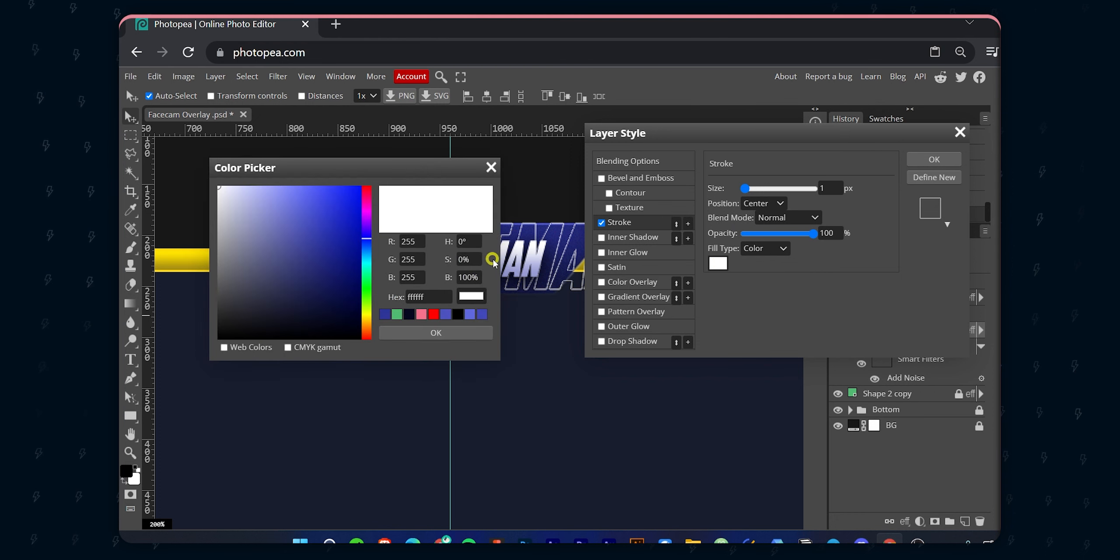
pyautogui.moveTo(424, 167); pyautogui.dragTo(368, 287)
pyautogui.click(551, 228)
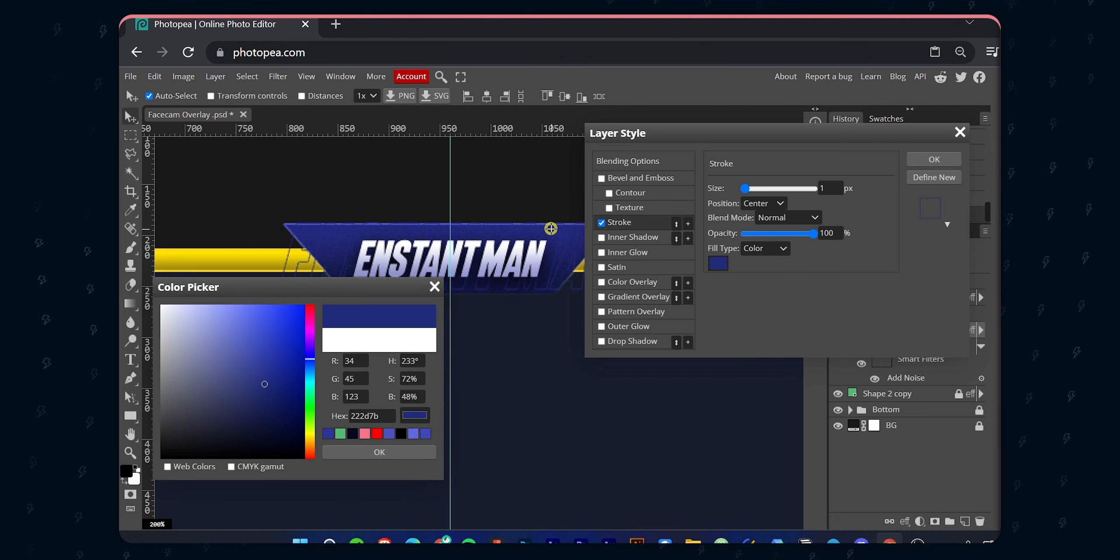
pyautogui.click(246, 353)
pyautogui.click(246, 366)
pyautogui.click(245, 371)
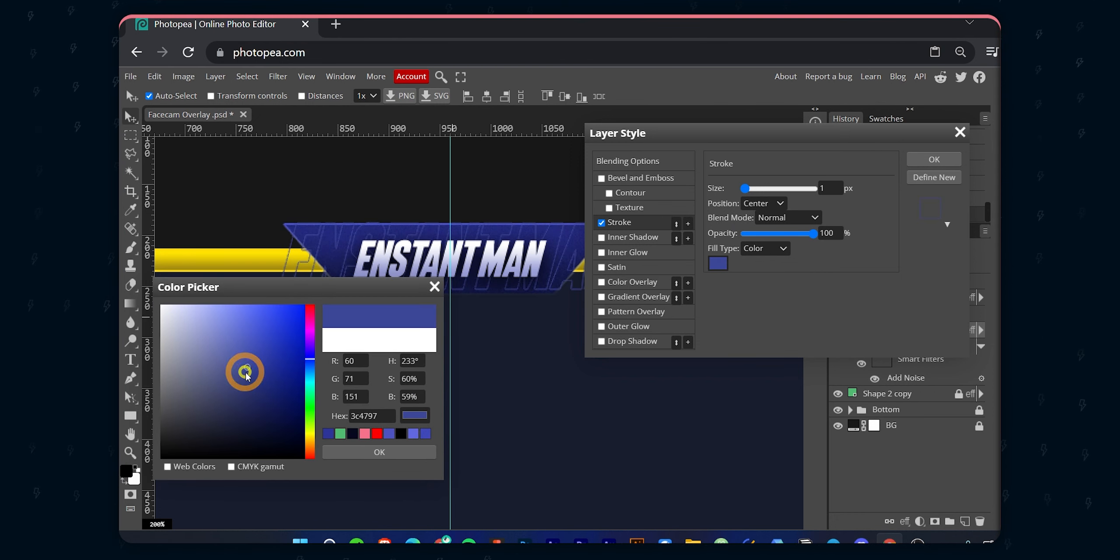
pyautogui.click(246, 378)
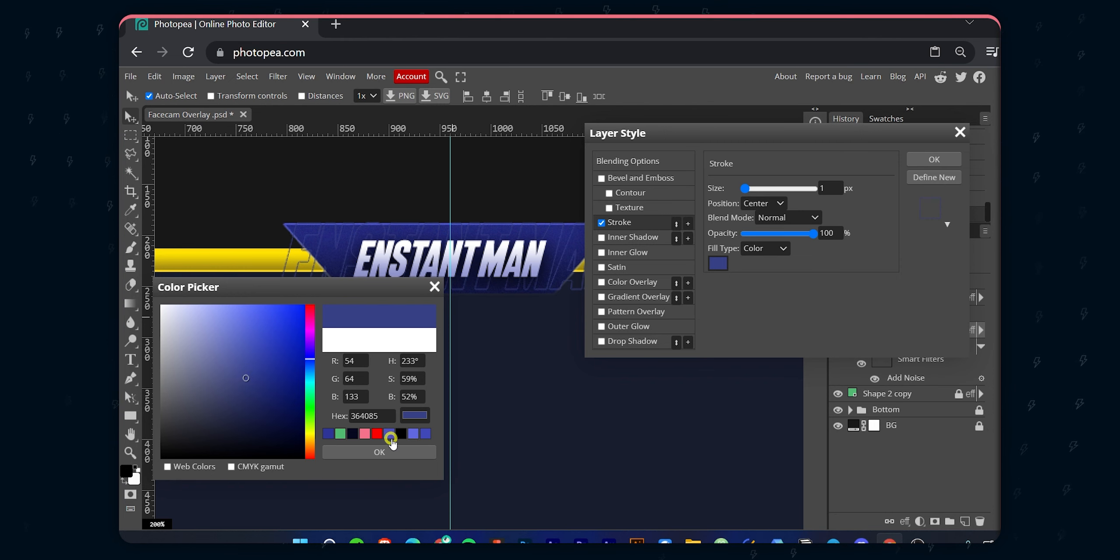
pyautogui.click(380, 452)
pyautogui.click(933, 159)
# - Clip the outlined title copy to the tab shape and lower its opacity to 46%
pyautogui.rightClick(929, 334)
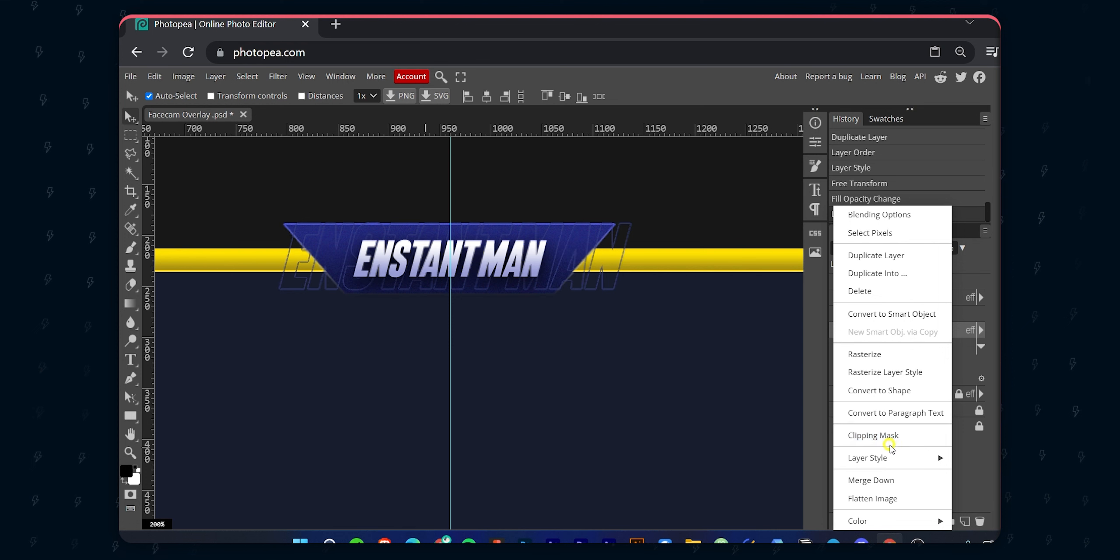
pyautogui.click(885, 436)
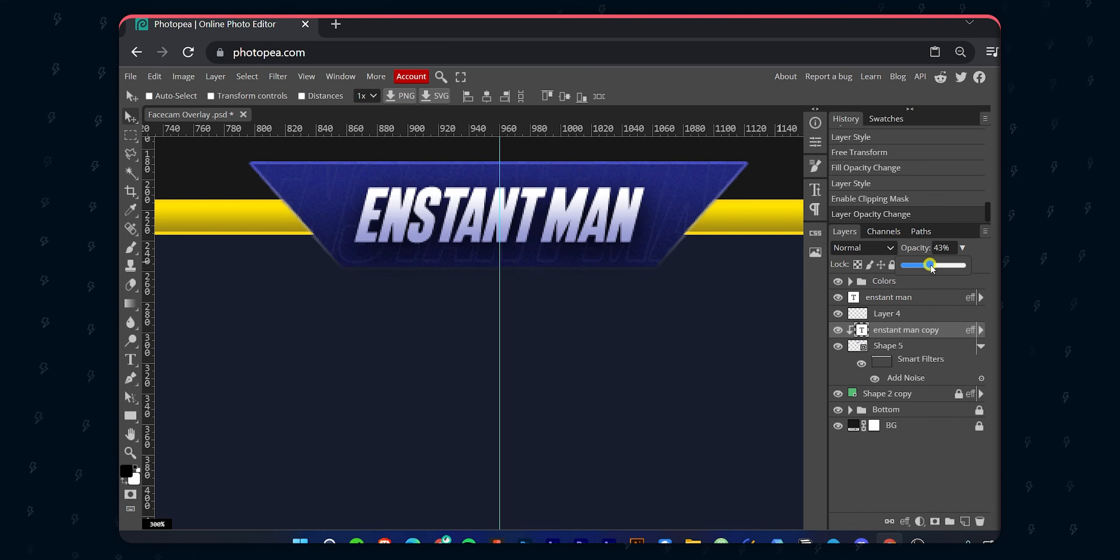
pyautogui.scroll(-1, 563, 301)
pyautogui.scroll(-2, 564, 300)
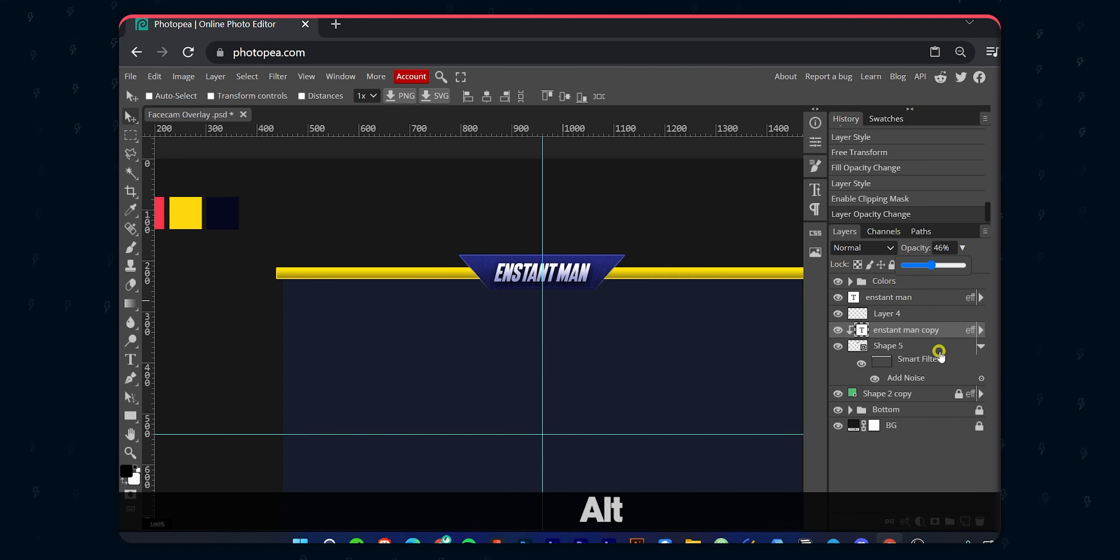
# - Add a new empty layer directly beneath the Shape 5 tab layer
pyautogui.click(965, 522)
pyautogui.scroll(2, 588, 324)
pyautogui.moveTo(604, 287); pyautogui.dragTo(591, 310)
# - Outline a shadow area just outside the tab's sloped sides and lower edge with the Polygonal Lasso and fill it with black
pyautogui.click(130, 158)
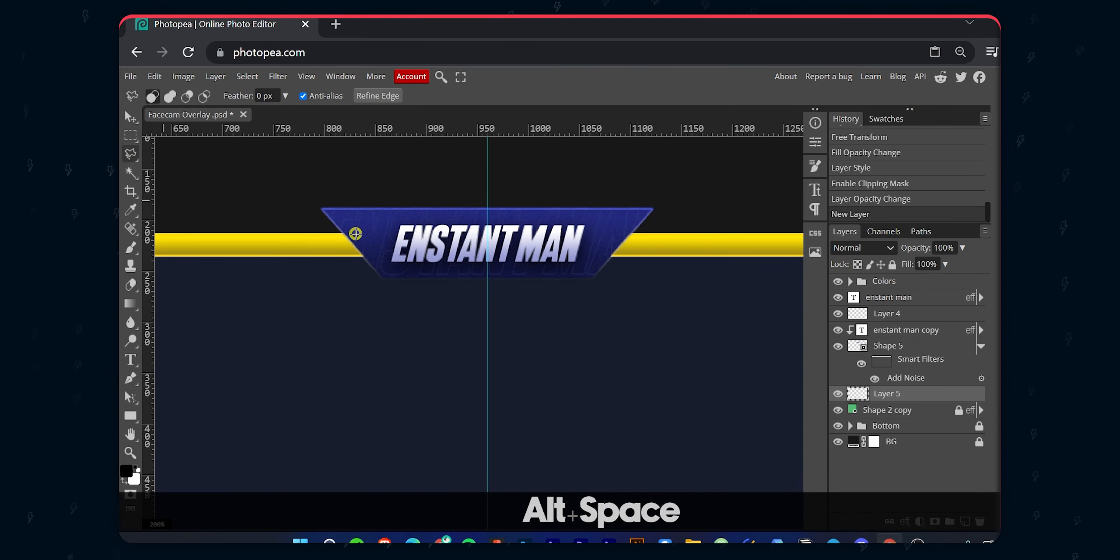
pyautogui.click(345, 227)
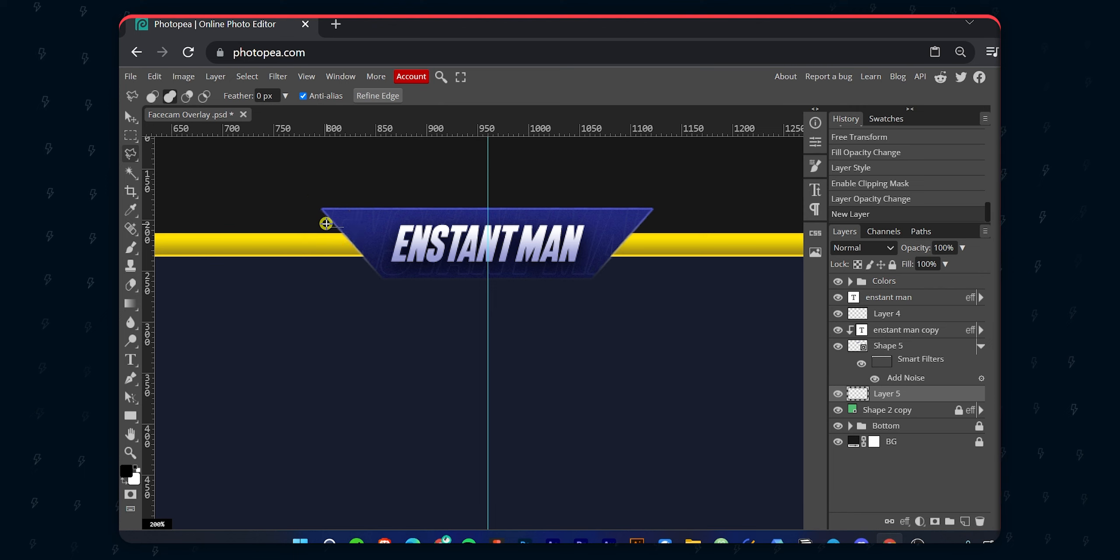
pyautogui.click(318, 219)
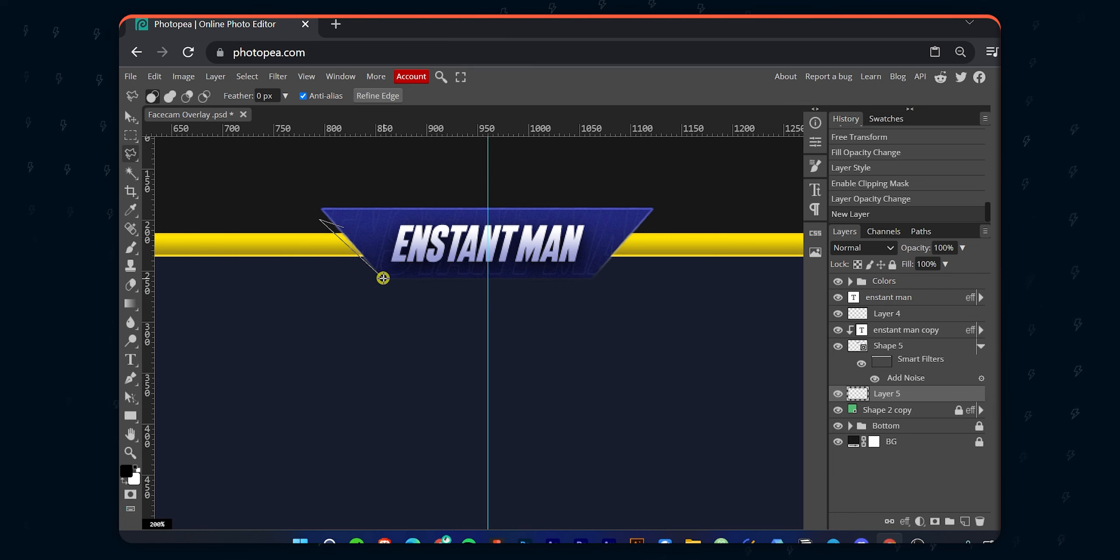
pyautogui.click(384, 277)
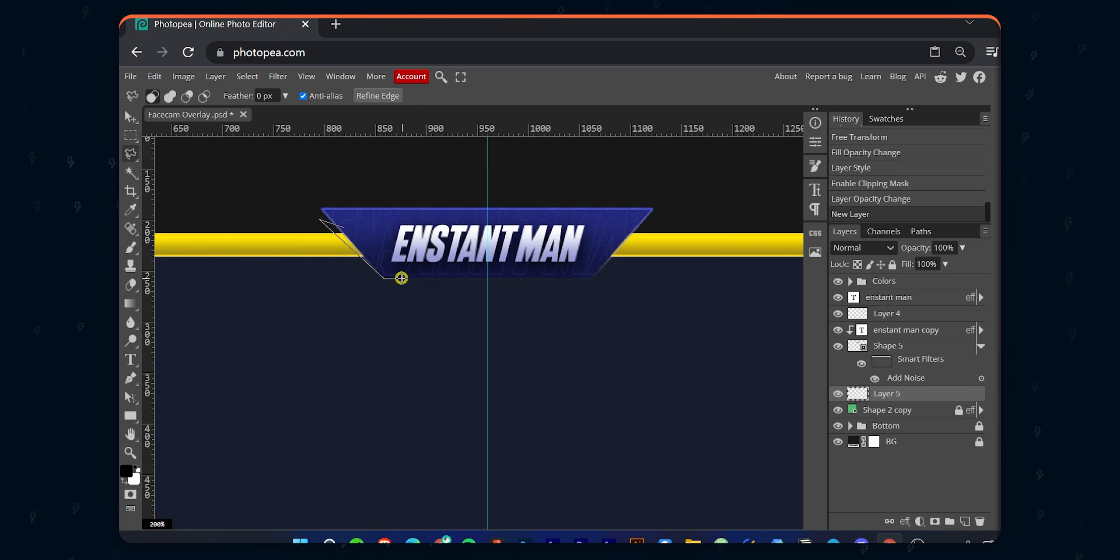
pyautogui.click(398, 280)
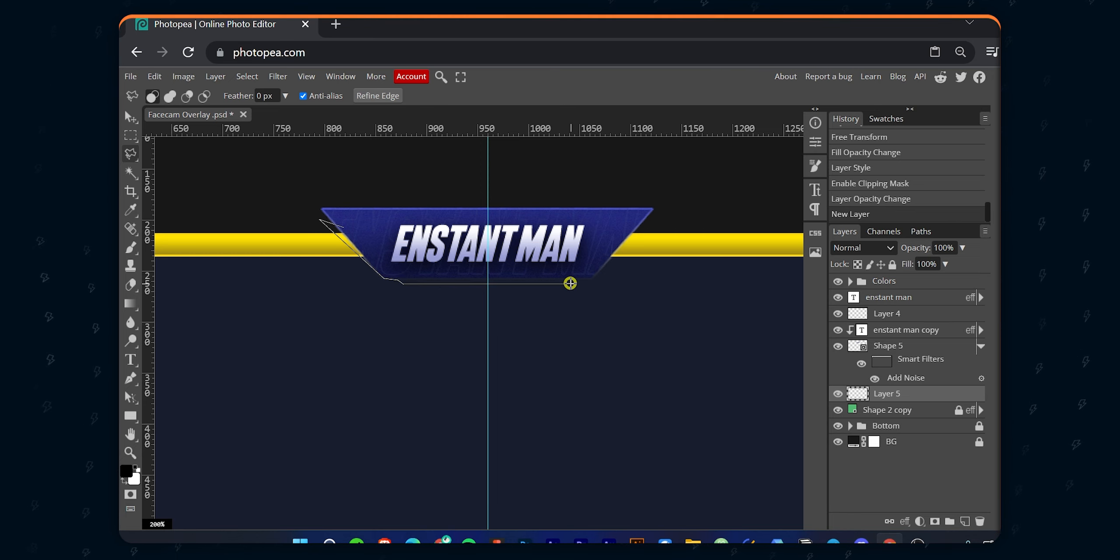
pyautogui.press('shift')
pyautogui.click(573, 284)
pyautogui.click(580, 278)
pyautogui.click(592, 280)
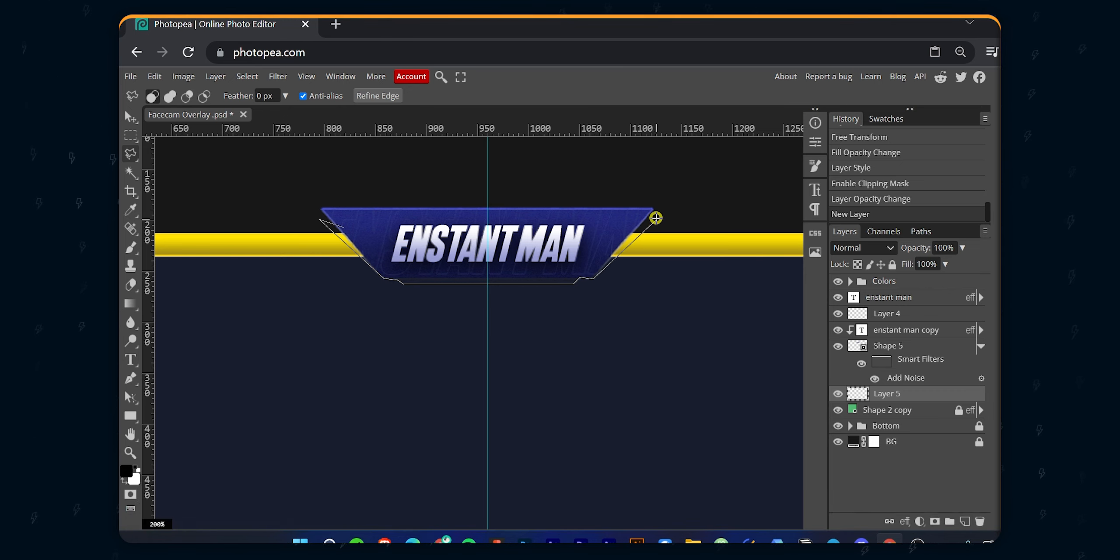
pyautogui.click(657, 218)
pyautogui.click(636, 222)
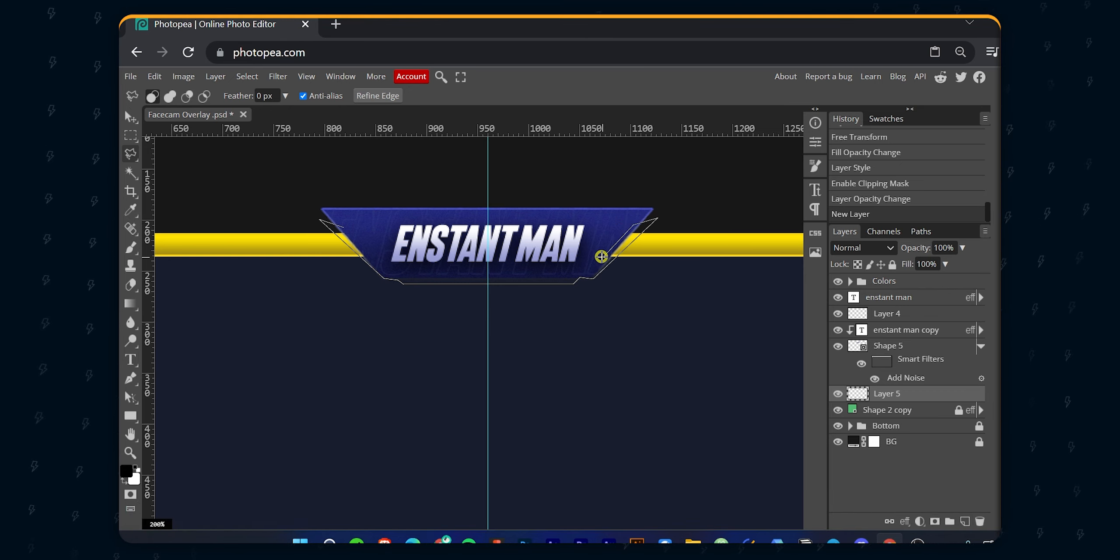
pyautogui.click(592, 265)
pyautogui.click(504, 265)
pyautogui.doubleClick(450, 262)
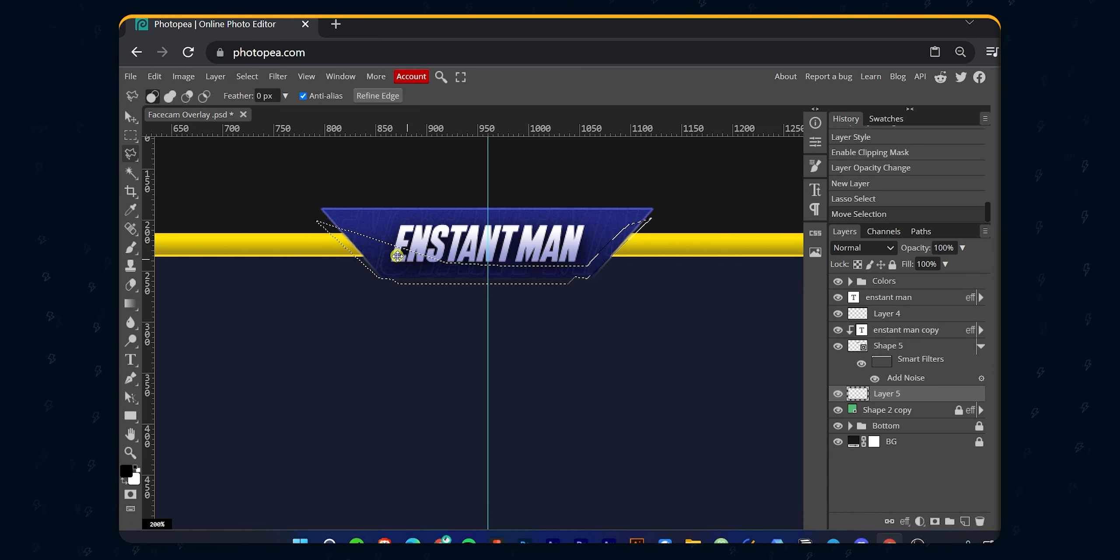
pyautogui.hotkey('ctrl', 'z')
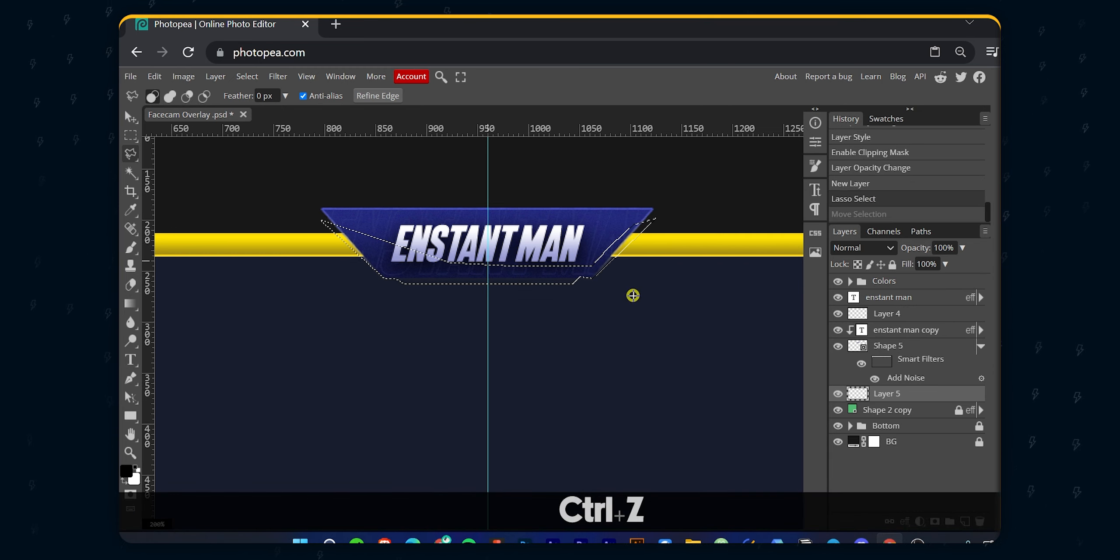
pyautogui.hotkey('alt', 'BackSpace')
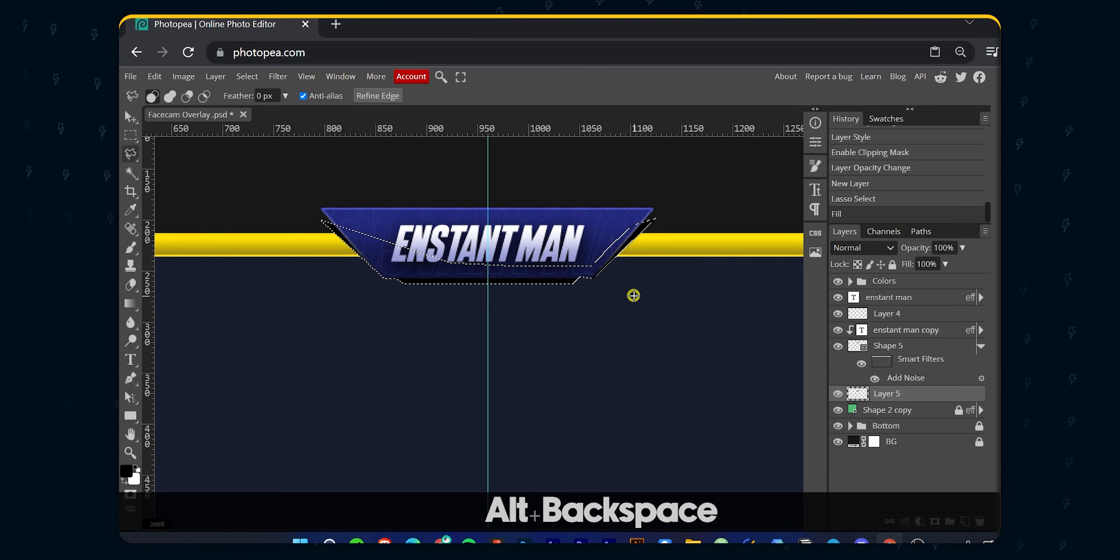
# - Deselect the black shadow fill and soften it with a Gaussian Blur of 6.6 px
pyautogui.press('ctrl')
pyautogui.hotkey('ctrl', 'd')
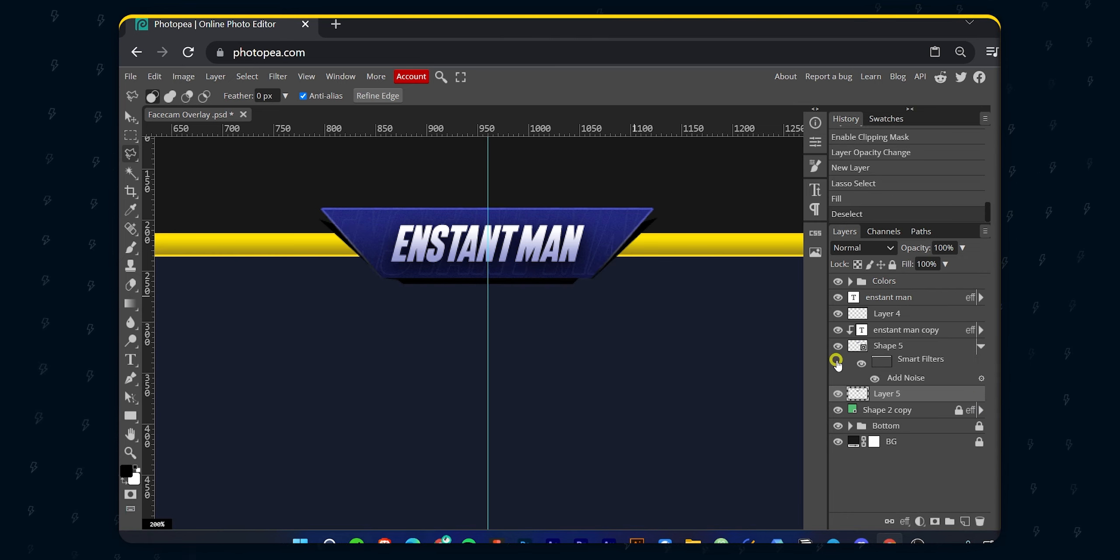
pyautogui.click(277, 77)
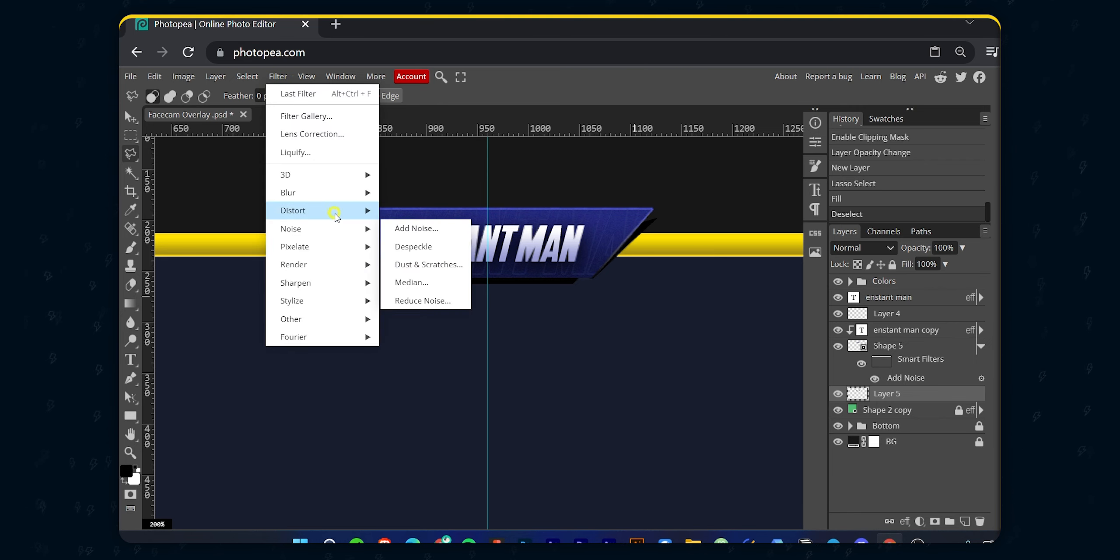
pyautogui.moveTo(345, 194)
pyautogui.click(435, 266)
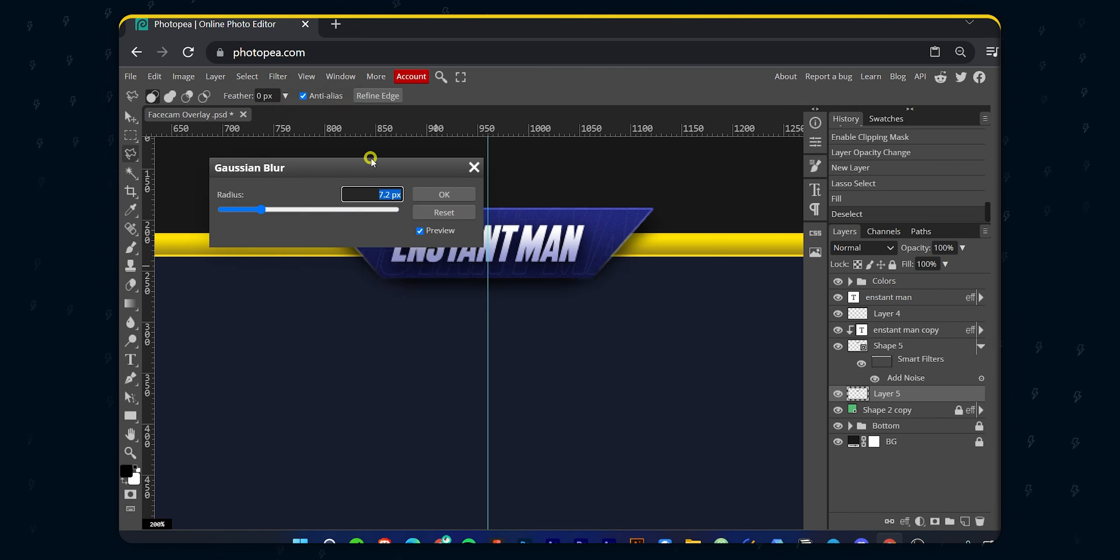
pyautogui.moveTo(370, 161); pyautogui.dragTo(806, 209)
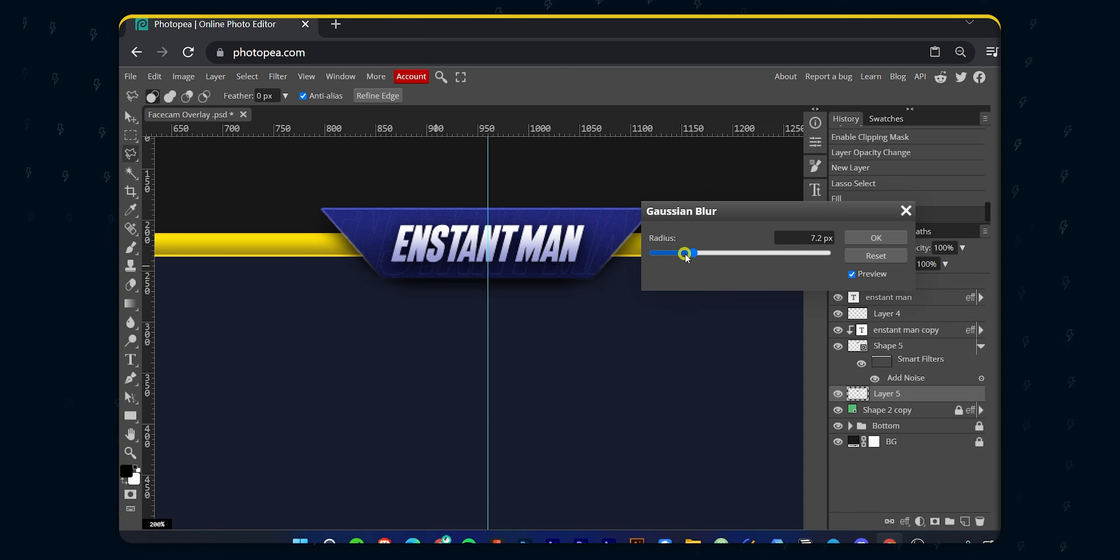
pyautogui.moveTo(688, 253)
pyautogui.mouseDown()
pyautogui.moveTo(648, 253)
pyautogui.moveTo(692, 257)
pyautogui.mouseUp()
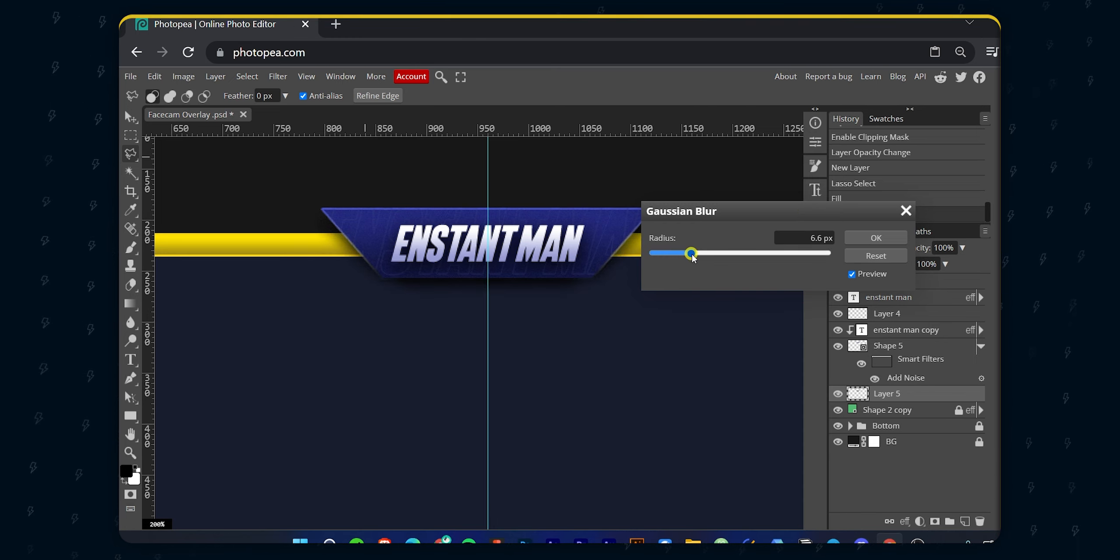
pyautogui.click(876, 239)
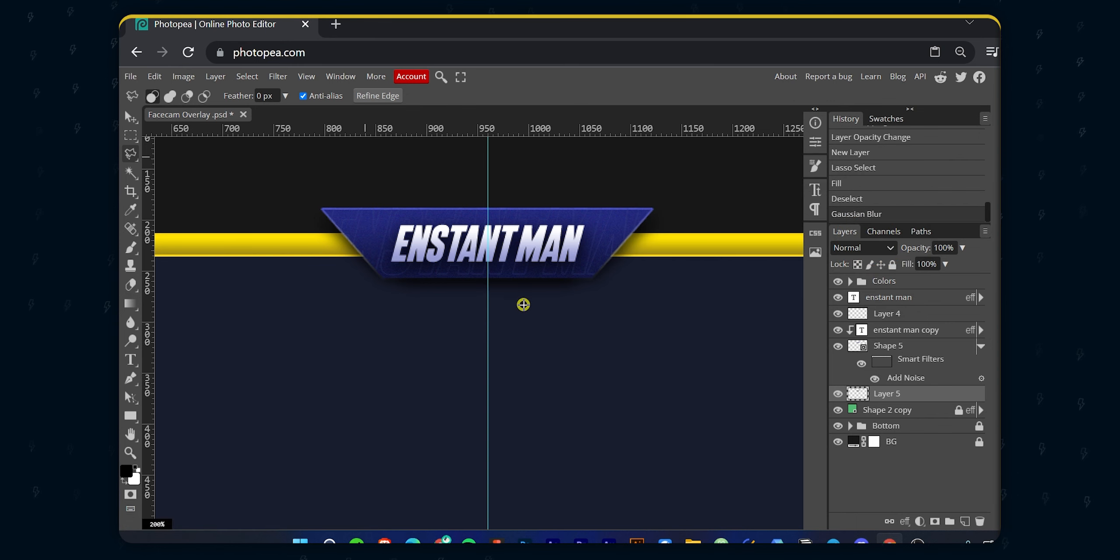
# - Try to pull the blurred shadow's lower edge slightly upward with Free Transform, and undo the change
pyautogui.scroll(1, 530, 329)
pyautogui.hotkey('ctrl', 'alt', 't')
pyautogui.moveTo(559, 309)
pyautogui.mouseDown()
pyautogui.moveTo(557, 292)
pyautogui.moveTo(558, 302)
pyautogui.mouseUp()
pyautogui.press('Return')
pyautogui.scroll(-2, 634, 348)
pyautogui.click(634, 349)
pyautogui.press('space')
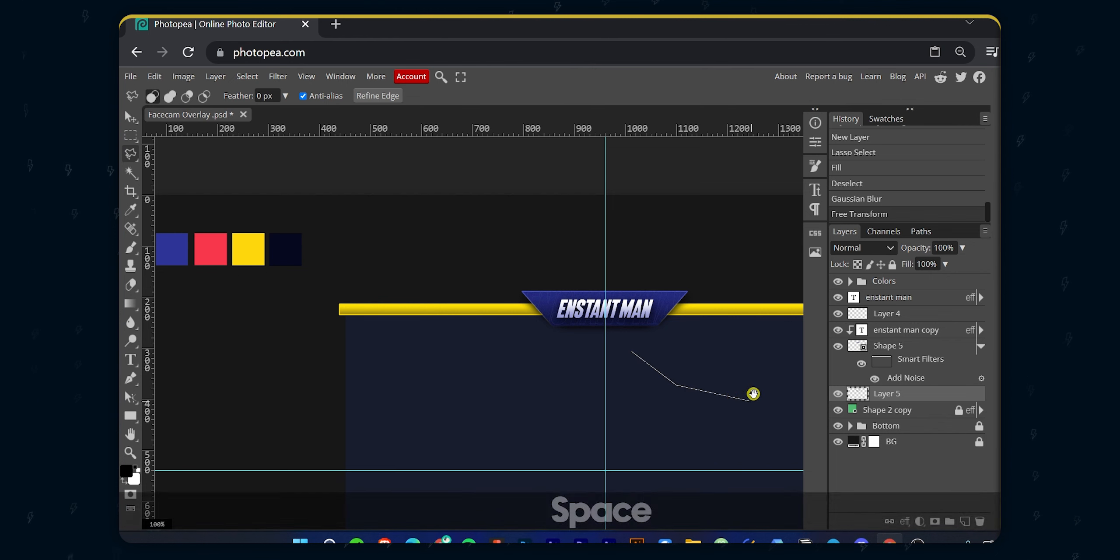
pyautogui.hotkey('ctrl', 'z')
# - Try strengthening the shadow with a duplicate at lower opacity, and delete the duplicate layer
pyautogui.press('v')
pyautogui.moveTo(713, 367); pyautogui.dragTo(717, 360)
pyautogui.hotkey('ctrl', 'z')
pyautogui.scroll(1, 720, 347)
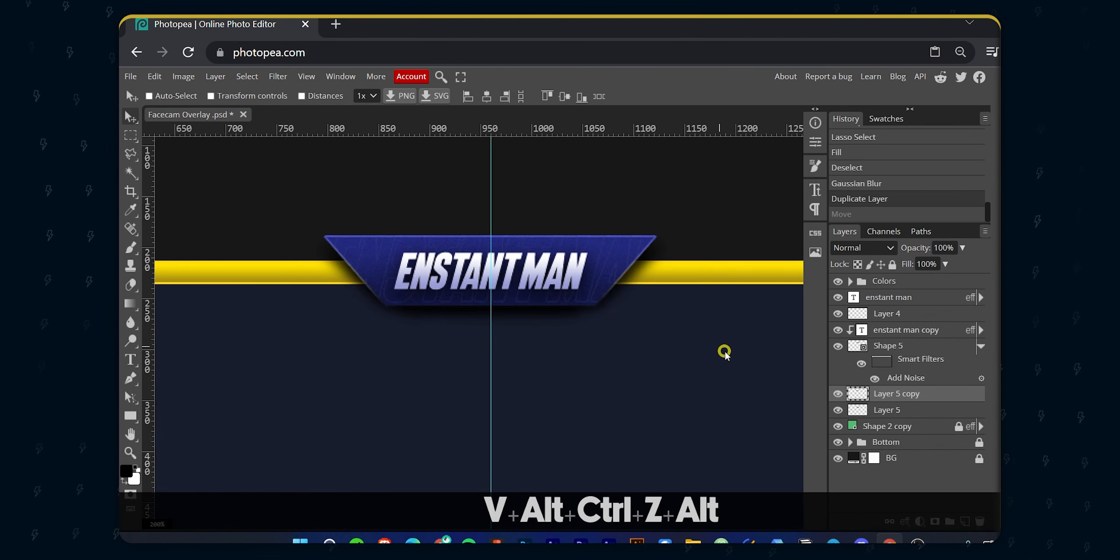
pyautogui.click(962, 248)
pyautogui.moveTo(962, 265); pyautogui.dragTo(928, 265)
pyautogui.press('Delete')
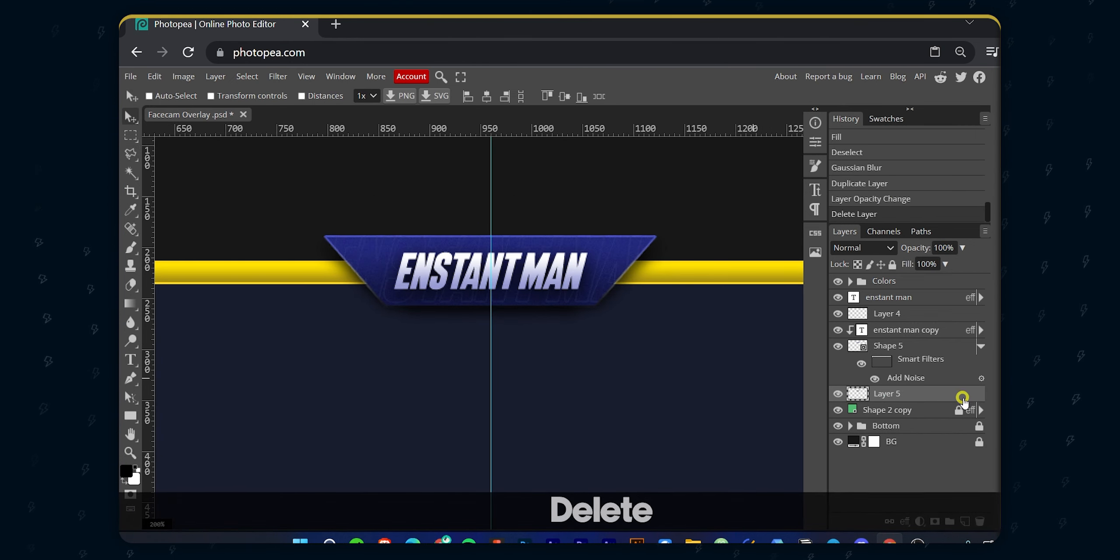
# - Pull the lower edge of the Layer 5 shadow slightly up with Free Transform
pyautogui.hotkey('ctrl', 'alt', 't')
pyautogui.moveTo(493, 327); pyautogui.dragTo(496, 321)
pyautogui.press('Return')
pyautogui.click(603, 360)
pyautogui.scroll(-2, 674, 411)
pyautogui.moveTo(675, 413); pyautogui.dragTo(656, 352)
pyautogui.click(914, 392)
pyautogui.scroll(1, 525, 279)
pyautogui.click(278, 76)
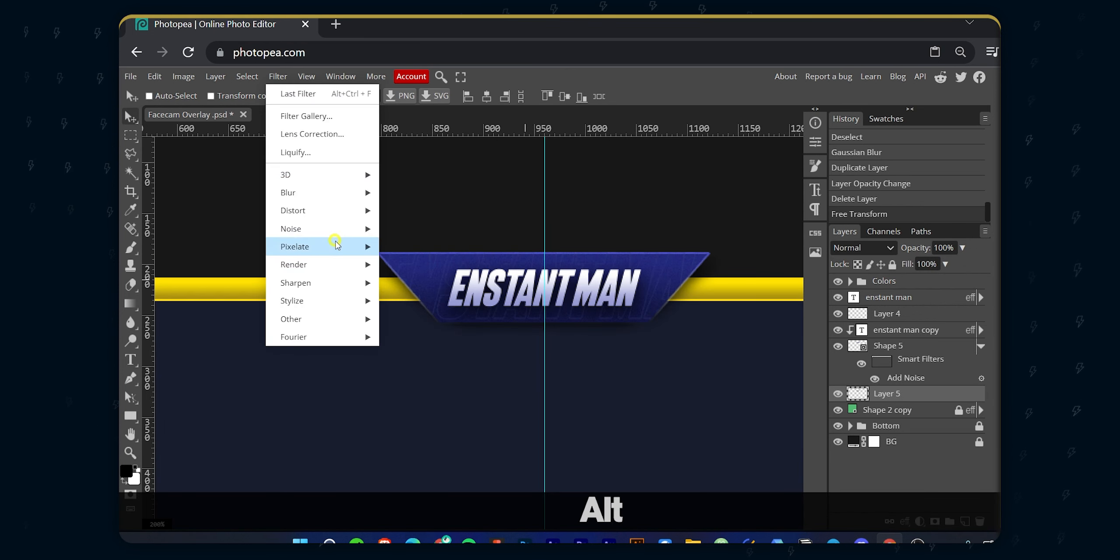
pyautogui.click(914, 345)
pyautogui.click(278, 77)
pyautogui.moveTo(325, 192)
pyautogui.click(417, 247)
pyautogui.press('Escape')
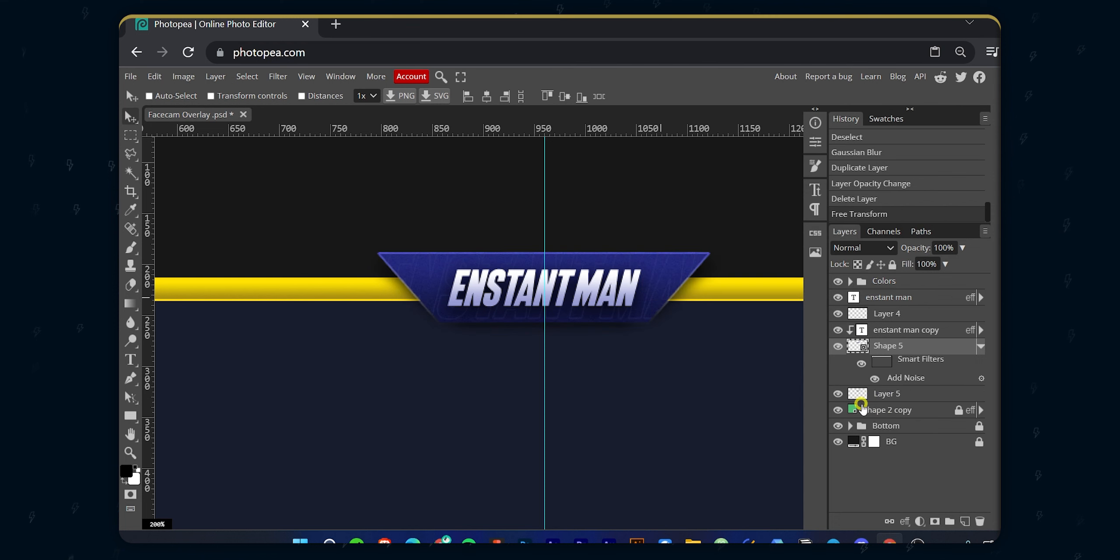
# - Apply another Gaussian Blur to the Layer 5 shadow beneath the tab
pyautogui.click(901, 393)
pyautogui.click(278, 76)
pyautogui.click(423, 264)
pyautogui.click(690, 251)
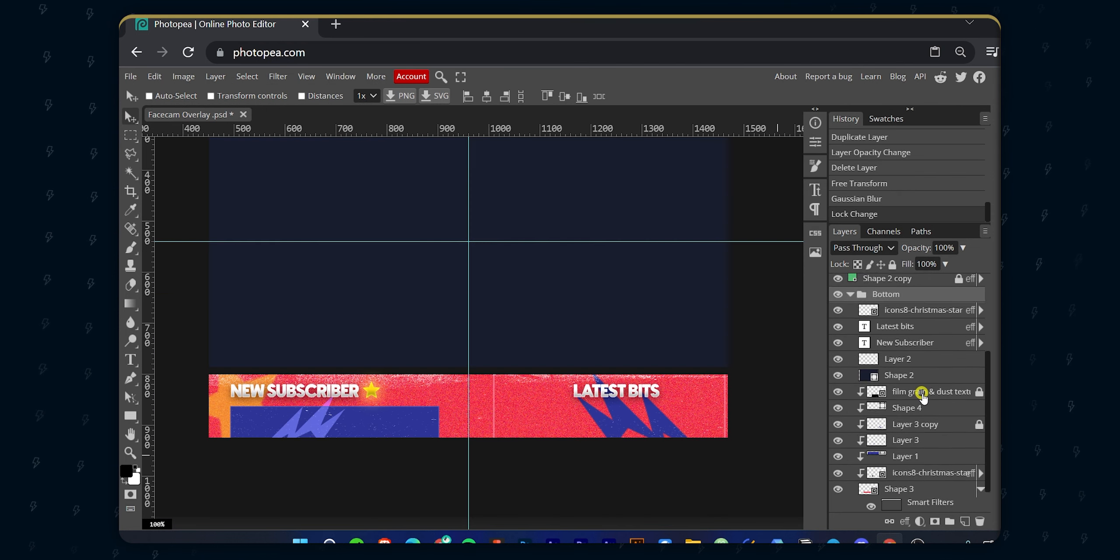
# - Reduce the height of the coral-red Shape 3 strip to 85.48% by raising its lower edge
pyautogui.scroll(-1, 921, 396)
pyautogui.click(837, 456)
pyautogui.click(838, 456)
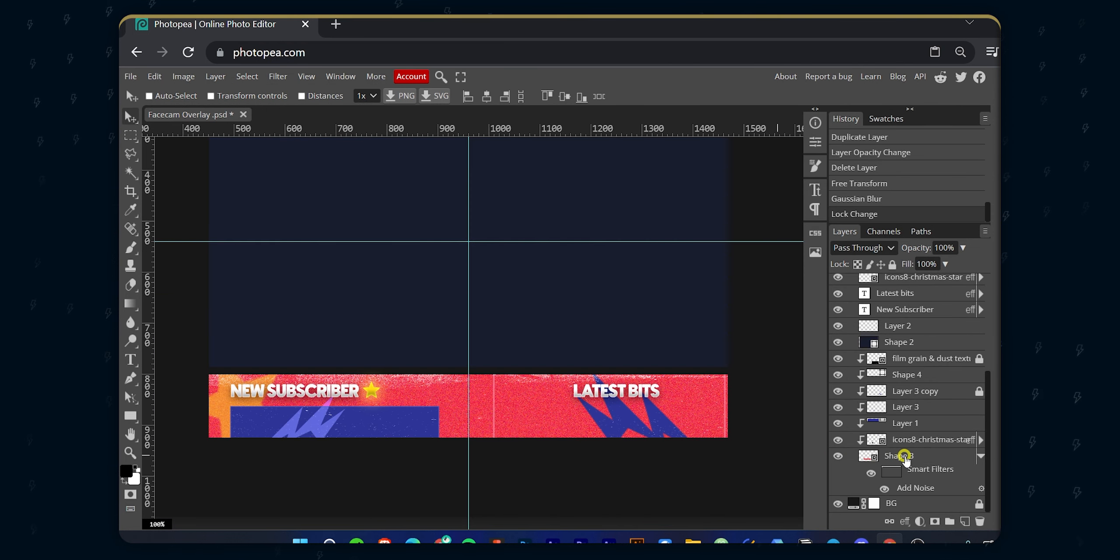
pyautogui.click(897, 457)
pyautogui.hotkey('ctrl', 'alt', 't')
pyautogui.moveTo(468, 437); pyautogui.dragTo(469, 427)
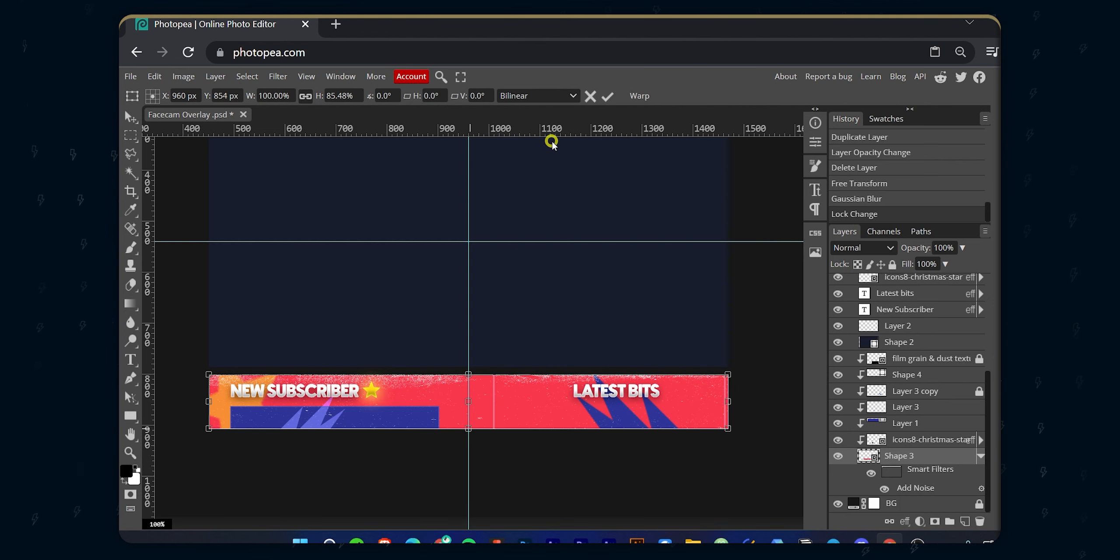
pyautogui.click(607, 96)
pyautogui.scroll(-3, 637, 445)
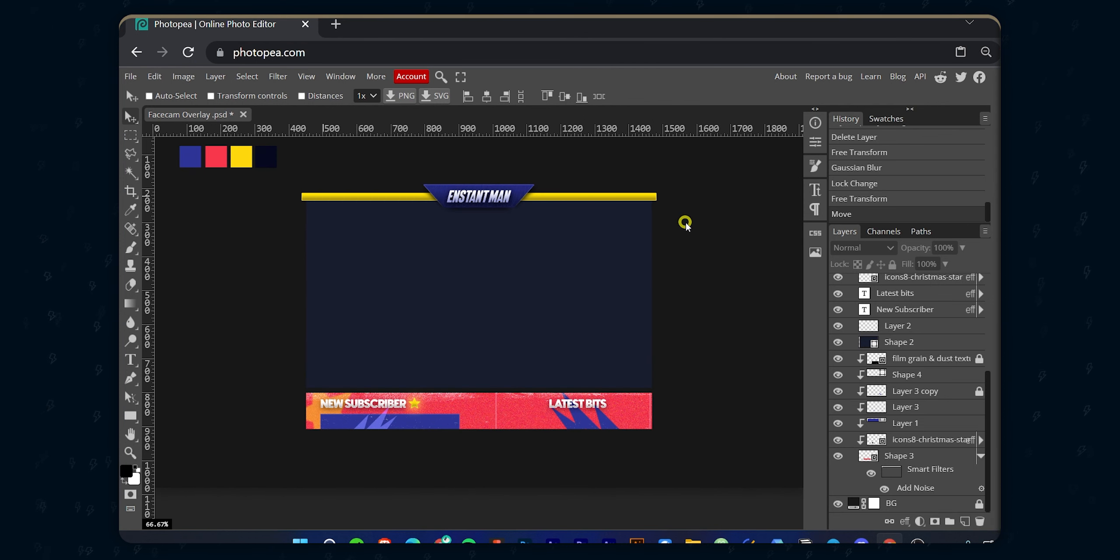
# - Hide the navy Shape 2 panel, the Colors swatch group and the BG layer to leave a transparent background
pyautogui.click(838, 343)
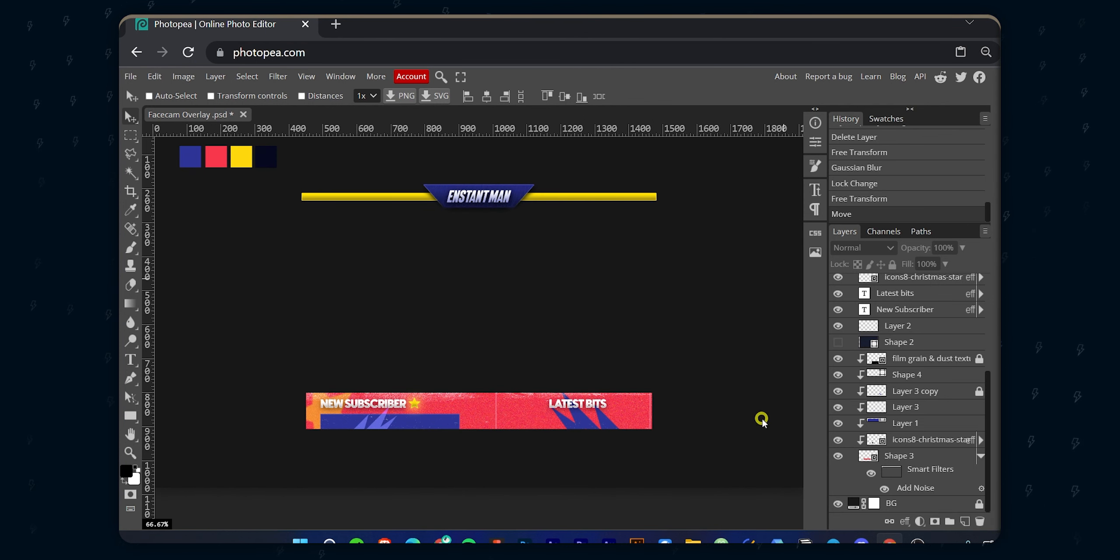
pyautogui.scroll(5, 897, 486)
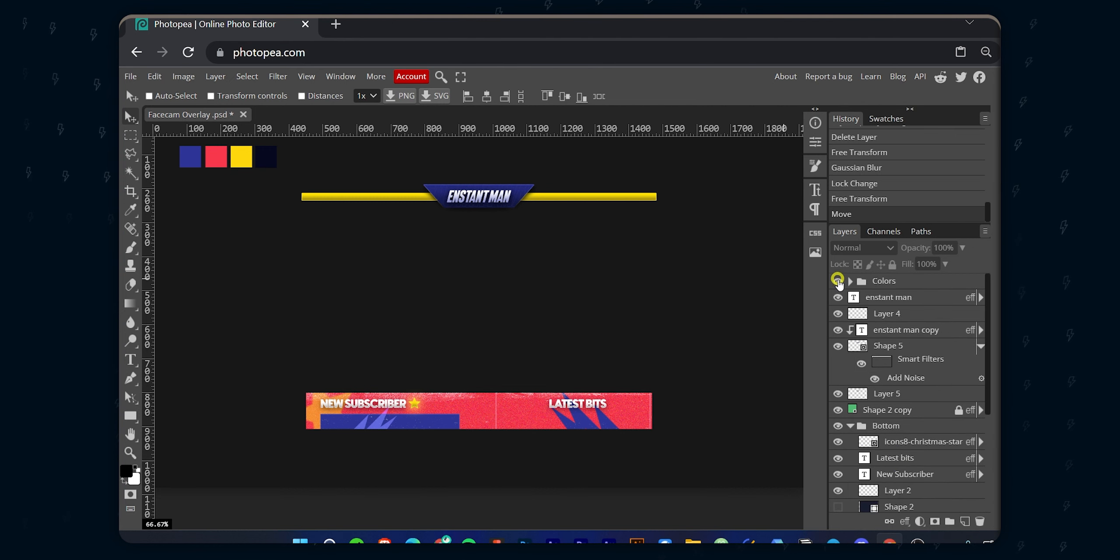
pyautogui.click(837, 281)
pyautogui.scroll(-5, 914, 431)
pyautogui.click(837, 503)
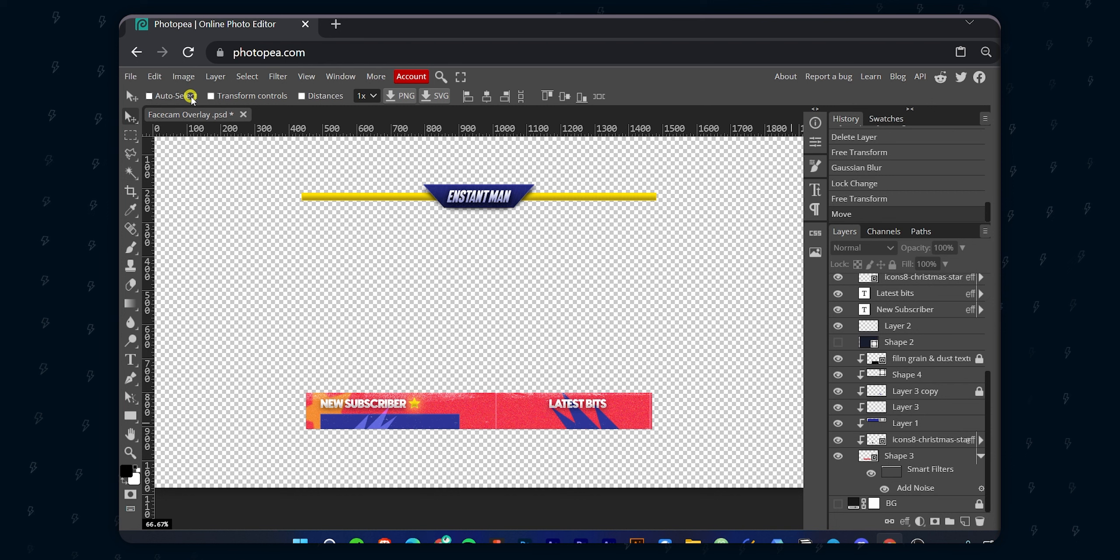
# - Export the overlay as Facecam Overlay.png at 1920 × 1080 px and 100% quality, and open the exported image
pyautogui.click(131, 76)
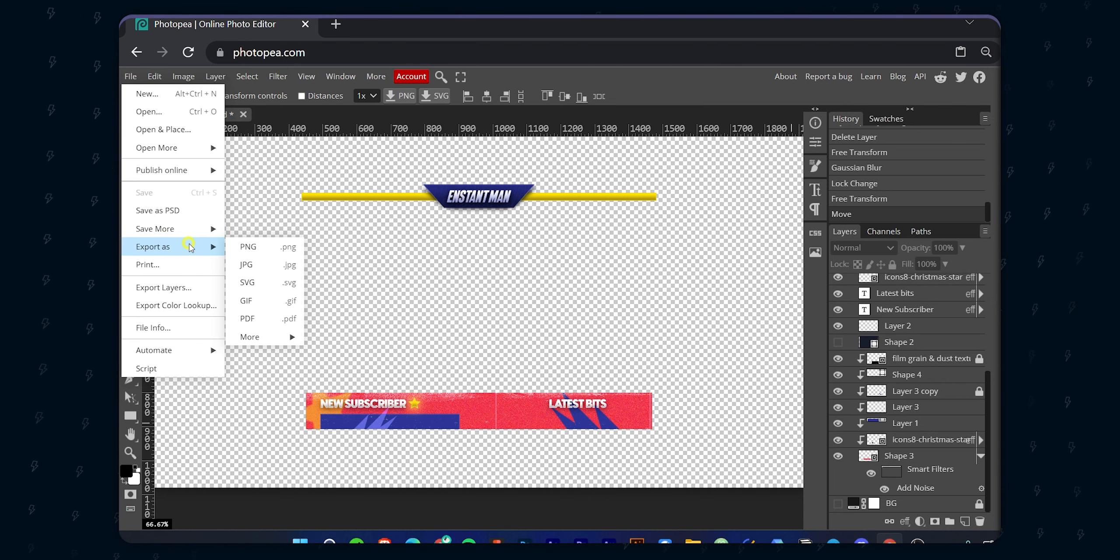
pyautogui.click(264, 247)
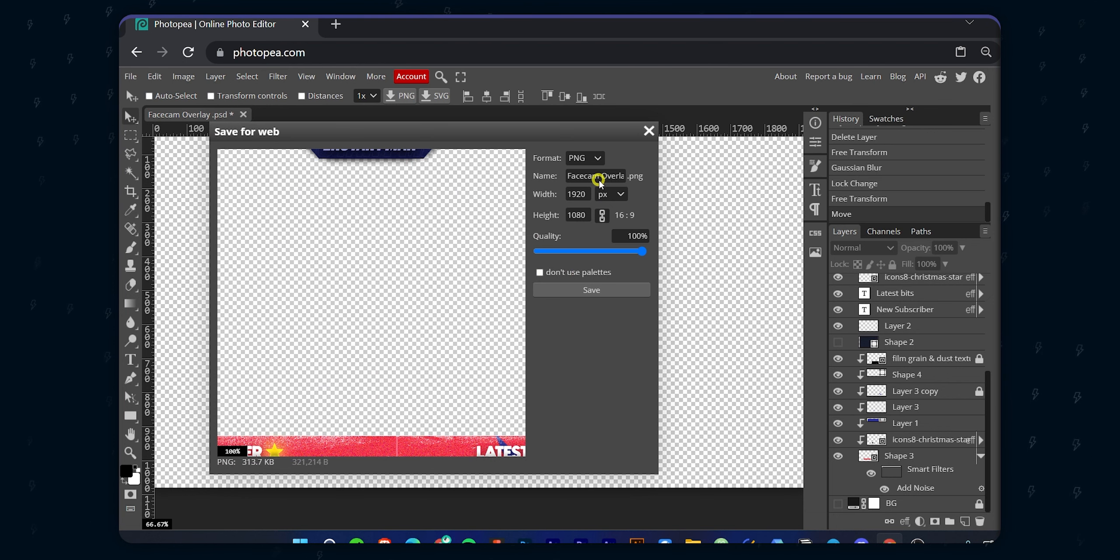
pyautogui.click(595, 157)
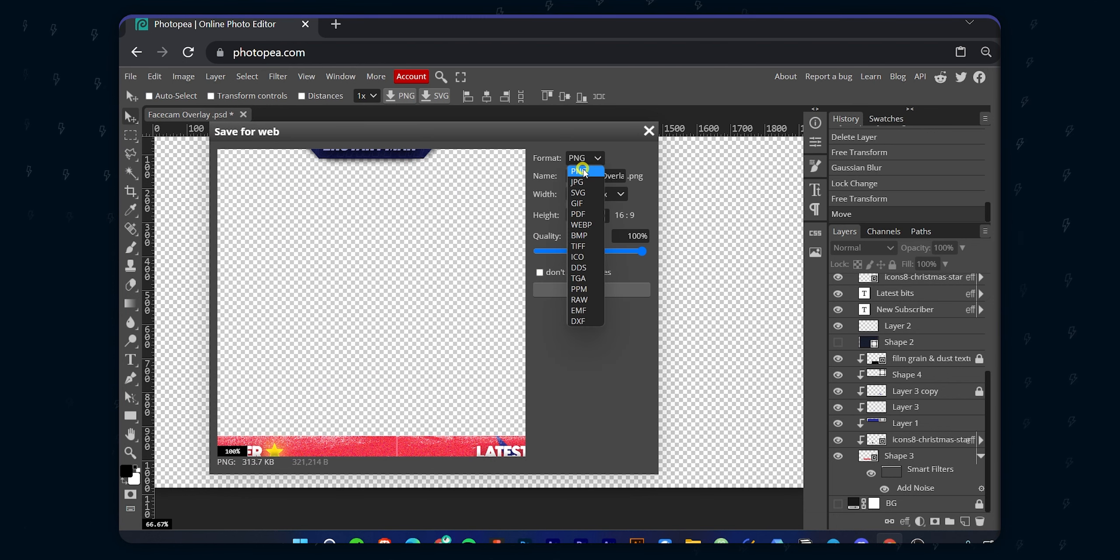
pyautogui.click(589, 170)
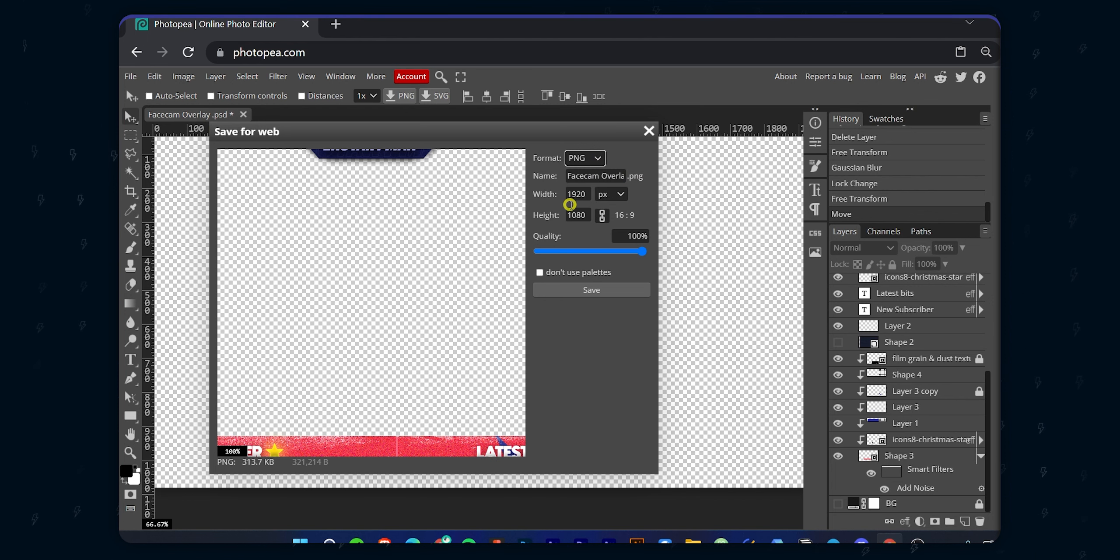
pyautogui.click(606, 291)
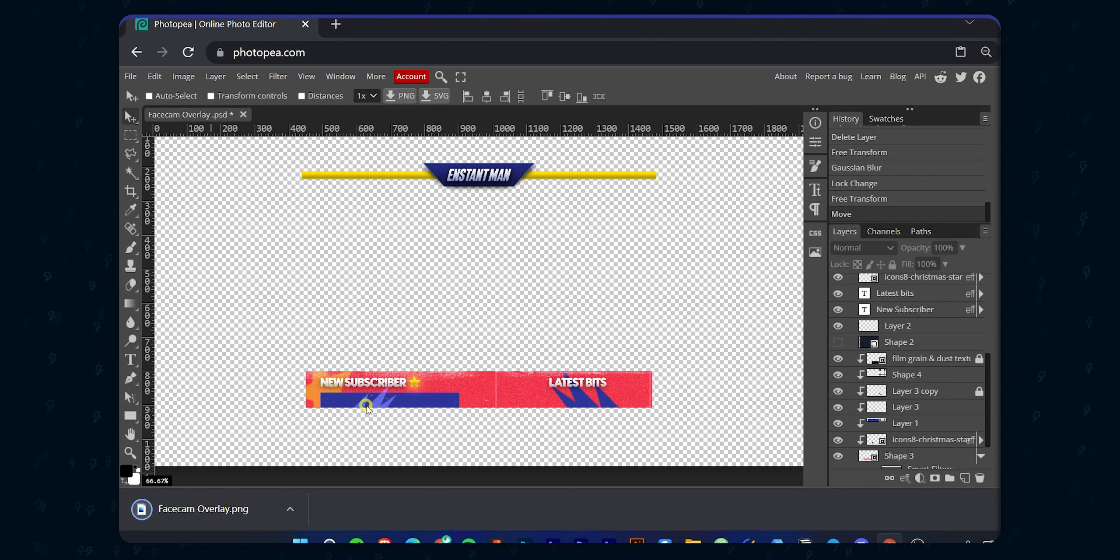
pyautogui.click(260, 503)
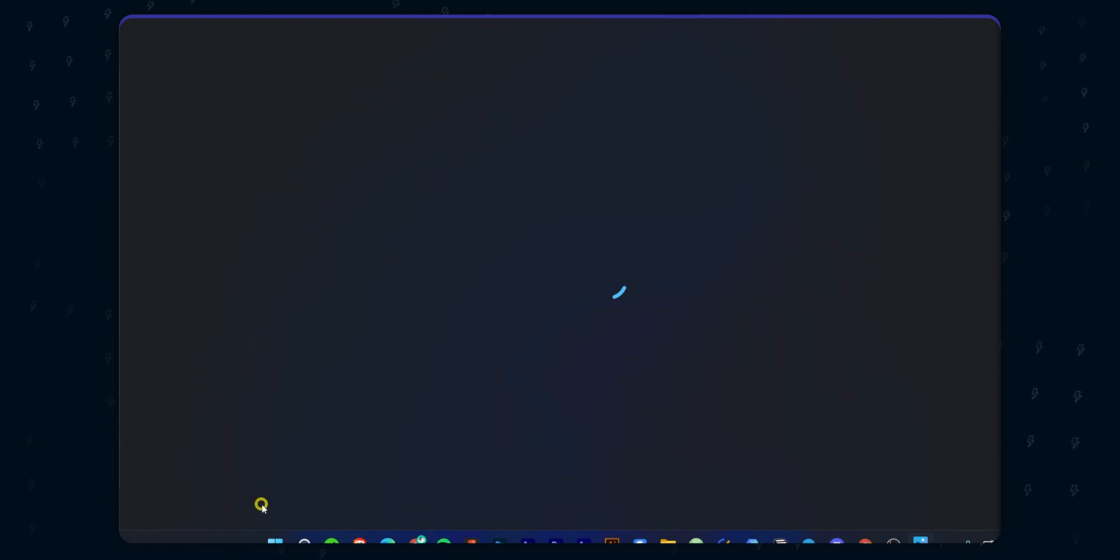